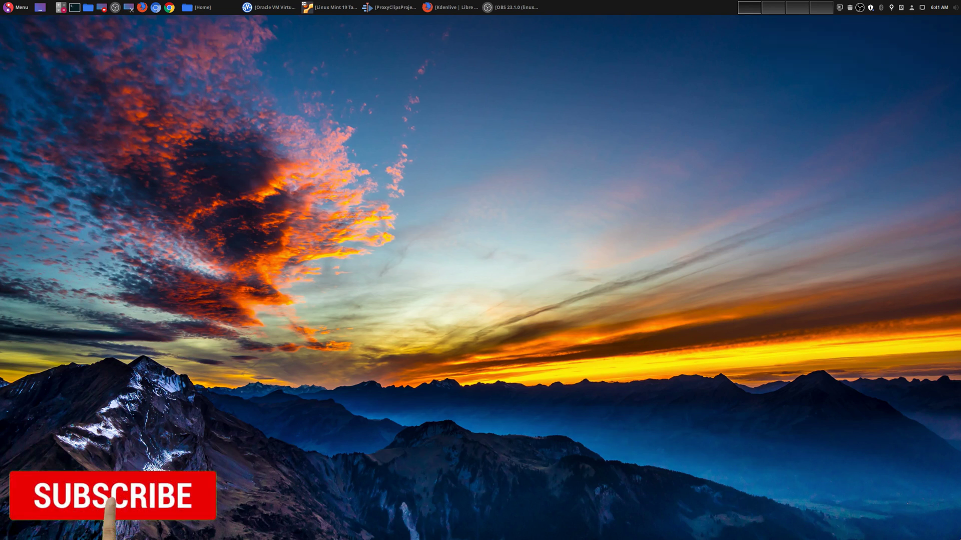
- Look over the Kdenlive website's home page in Firefox and check the version of the installed Kdenlive in its About information
{"action": "left_click", "coordinate": [449, 7]}
{"action": "scroll", "coordinate": [772, 310], "scroll_direction": "down", "scroll_amount": 3}
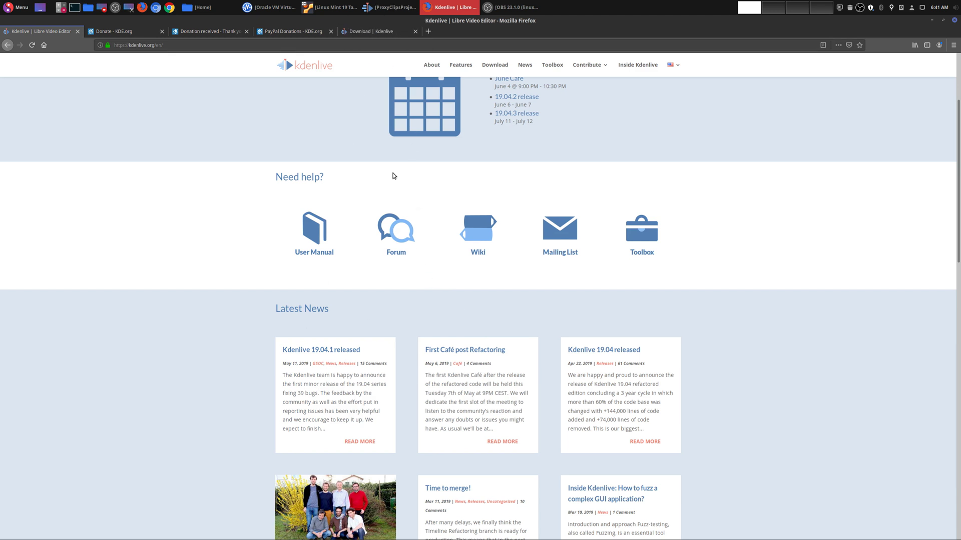
{"action": "left_click", "coordinate": [413, 6]}
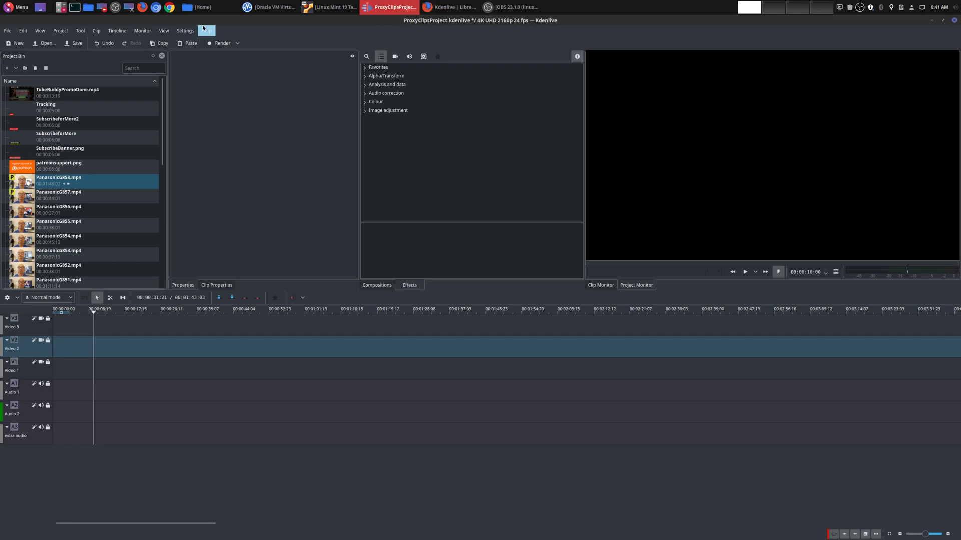
{"action": "left_click", "coordinate": [204, 30]}
{"action": "left_click", "coordinate": [223, 100]}
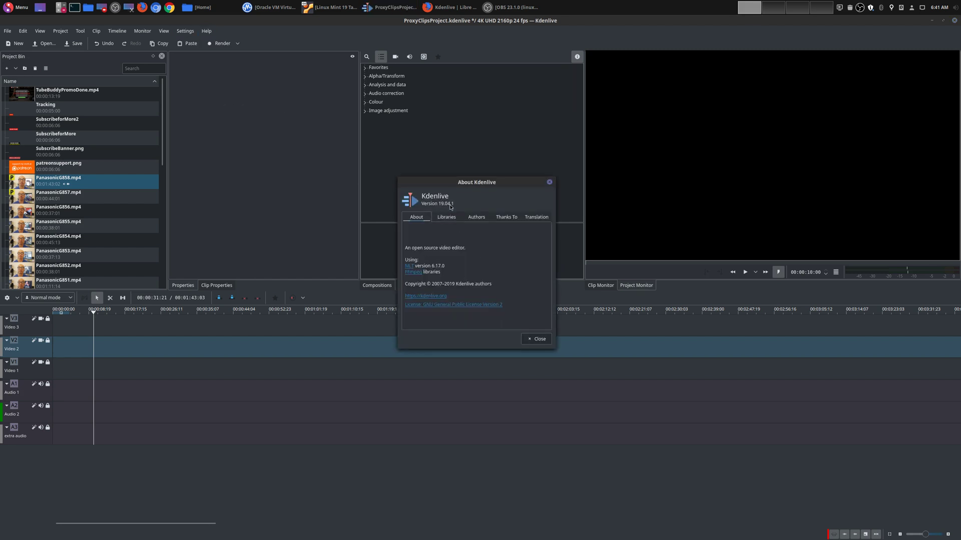
{"action": "left_click", "coordinate": [549, 182]}
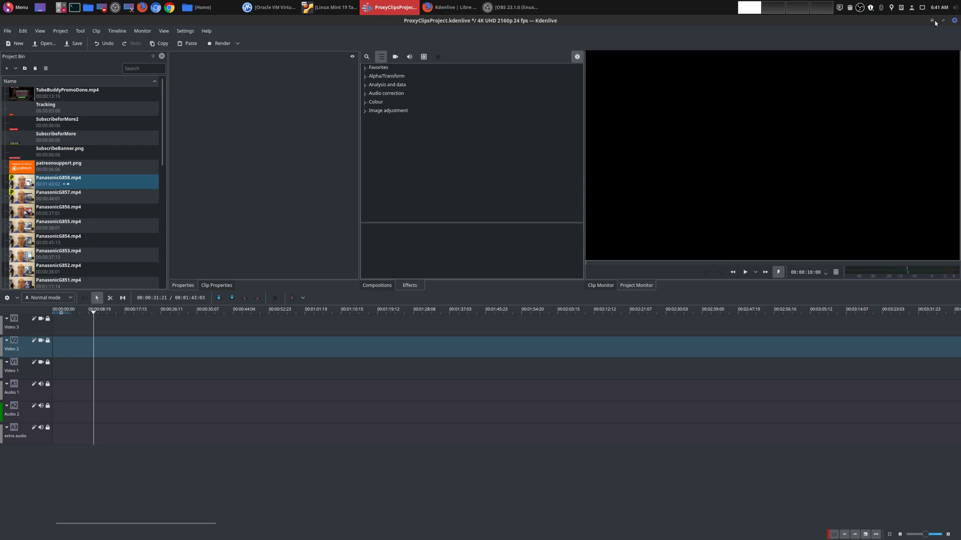
{"action": "left_click", "coordinate": [933, 21]}
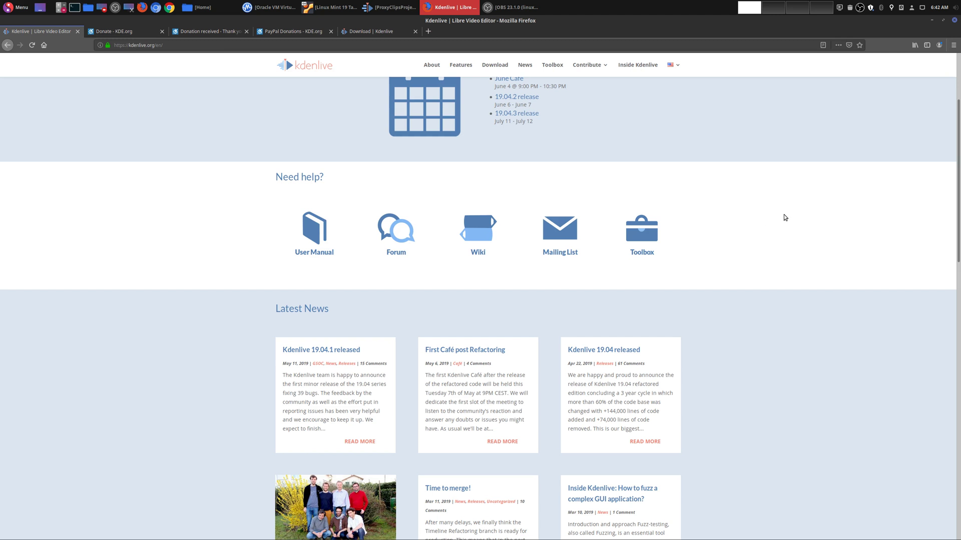
- Review the Kdenlive site's contribution options and the open KDE donation, donation-received and PayPal donations pages in Firefox
{"action": "scroll", "coordinate": [784, 214], "scroll_direction": "up", "scroll_amount": 2}
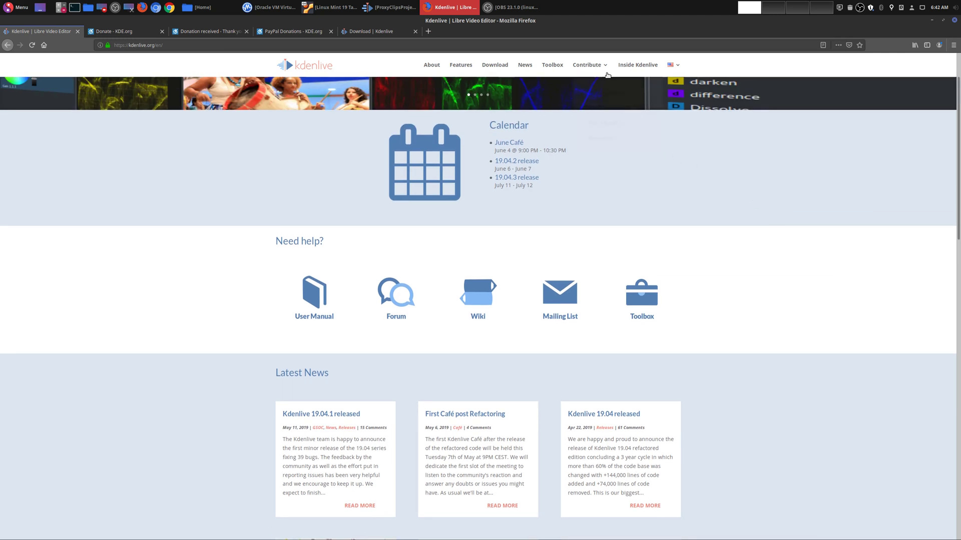
{"action": "mouse_move", "coordinate": [606, 68]}
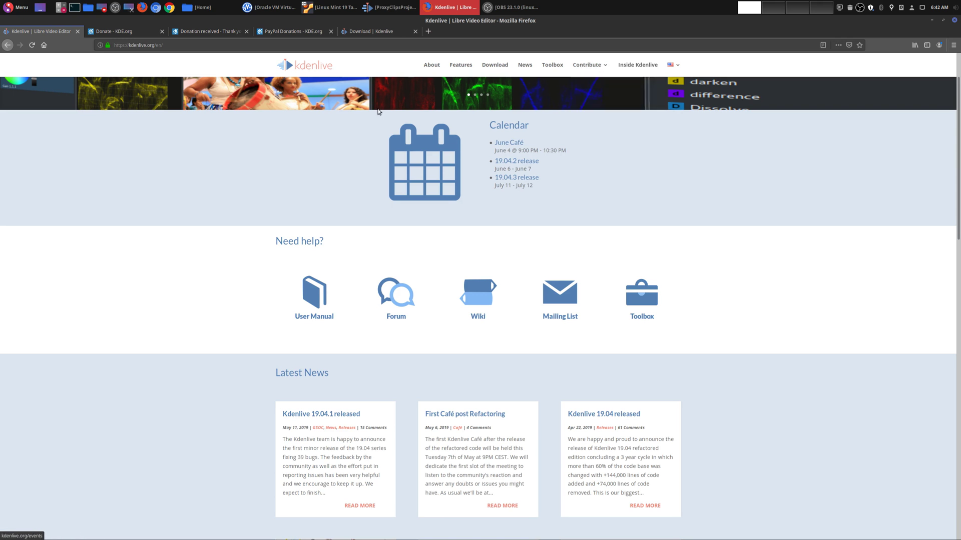
{"action": "left_click", "coordinate": [116, 31]}
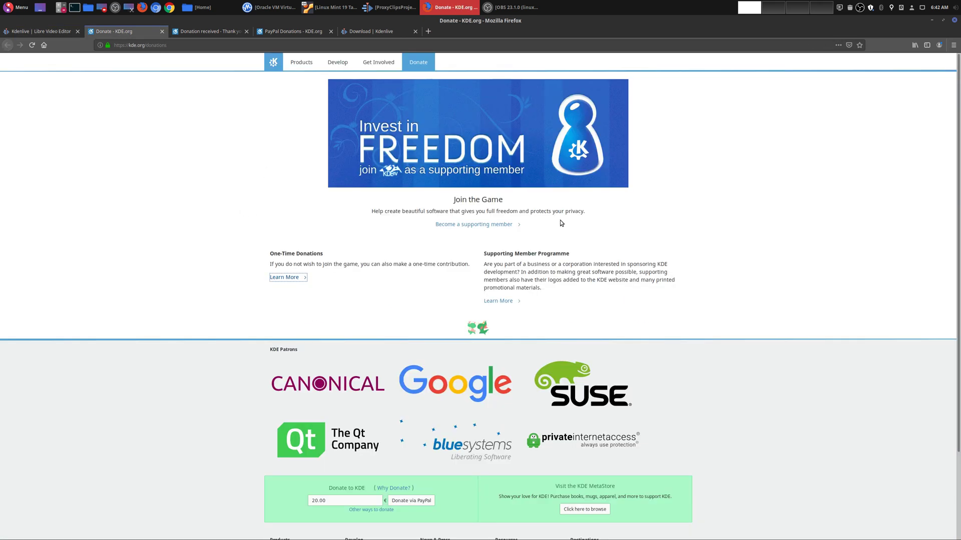
{"action": "left_click", "coordinate": [209, 33]}
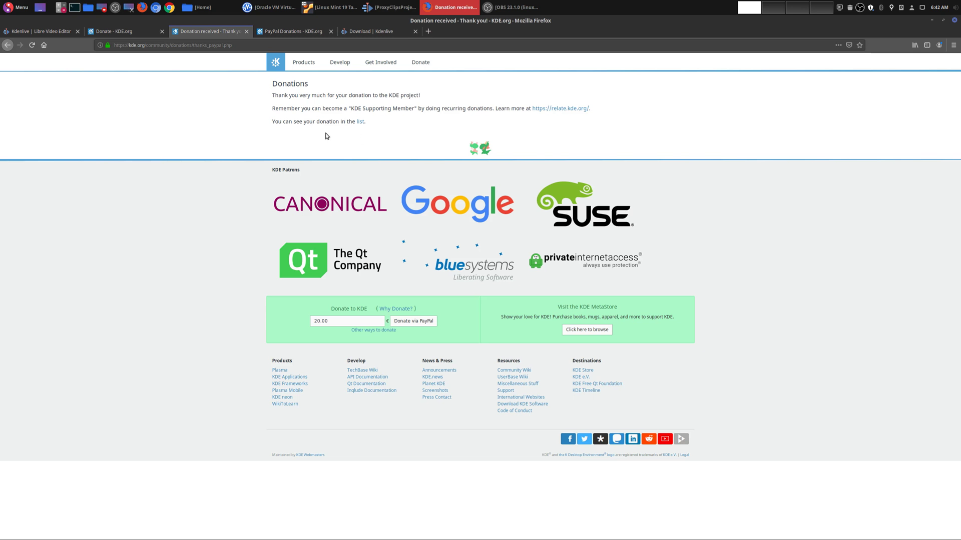
{"action": "left_click", "coordinate": [293, 31]}
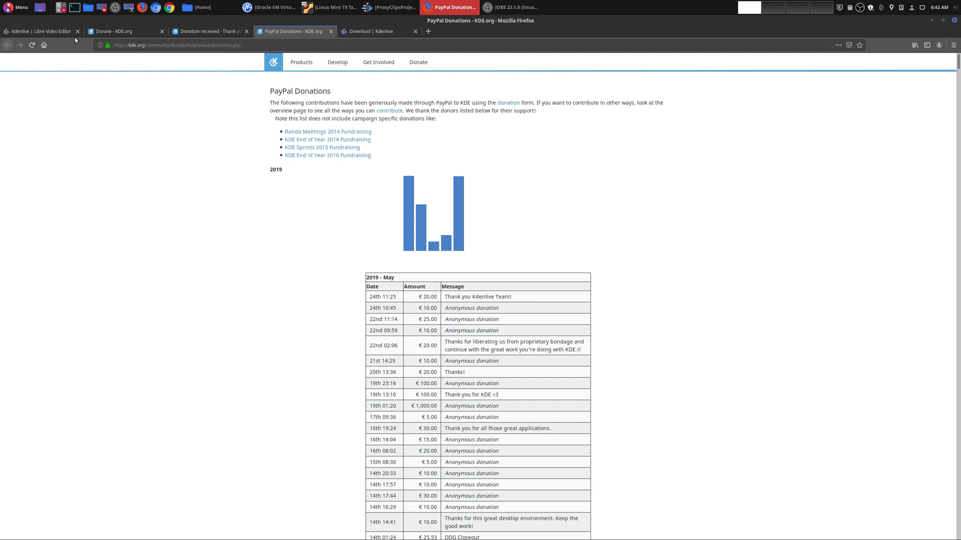
- On the Kdenlive download page, expand the Ubuntu | LinuxMint | Elementary packages and open the linked PPA page
{"action": "left_click", "coordinate": [355, 35]}
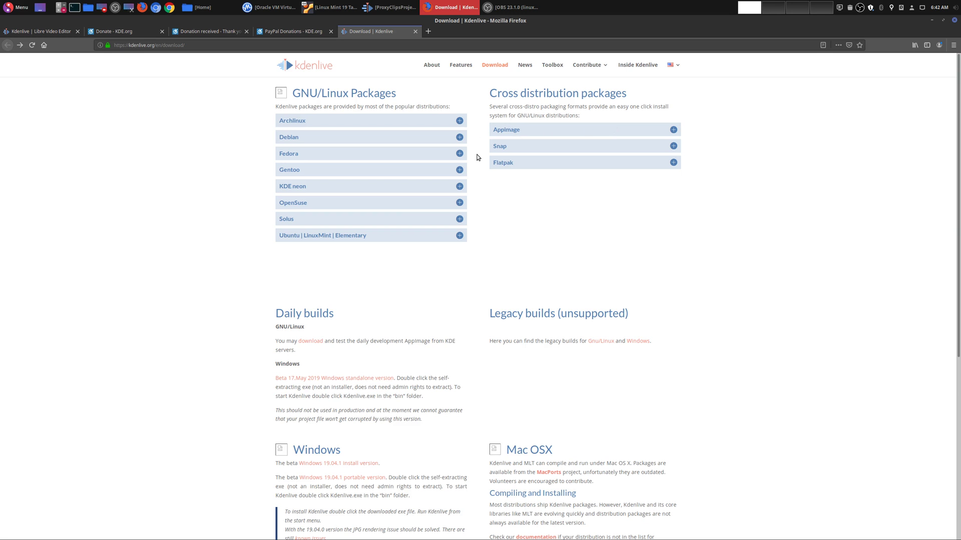
{"action": "left_click", "coordinate": [421, 237]}
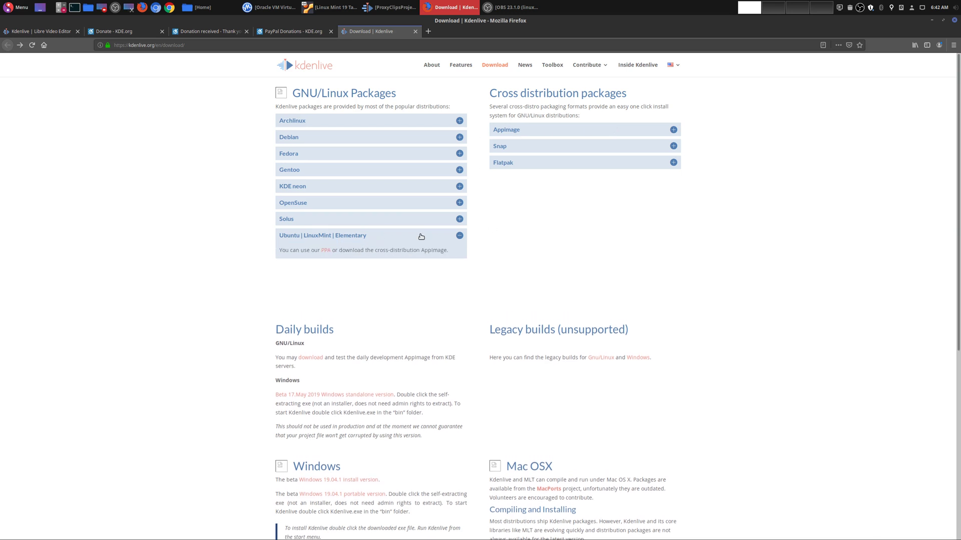
{"action": "left_click", "coordinate": [326, 251]}
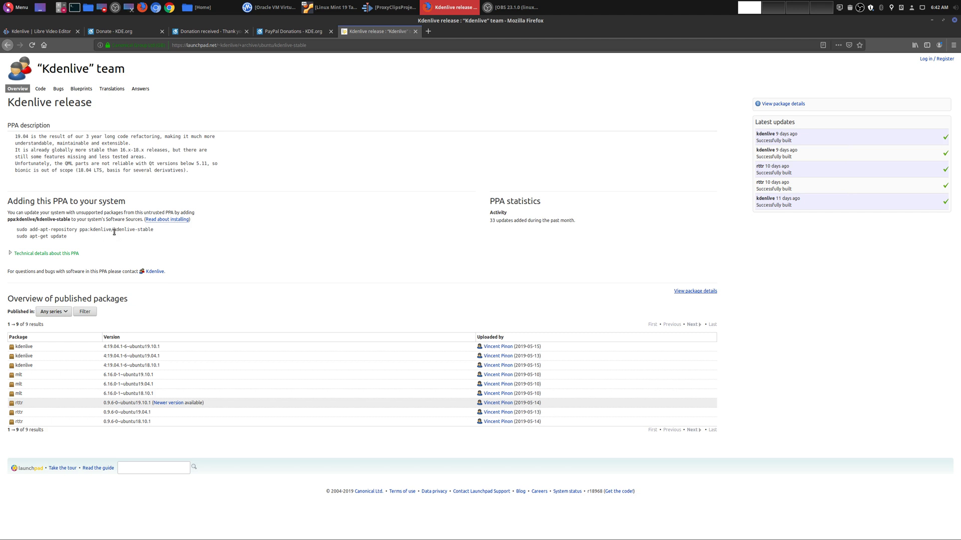
- Launch Software Manager and minimize the browser window behind it
{"action": "left_click", "coordinate": [19, 7]}
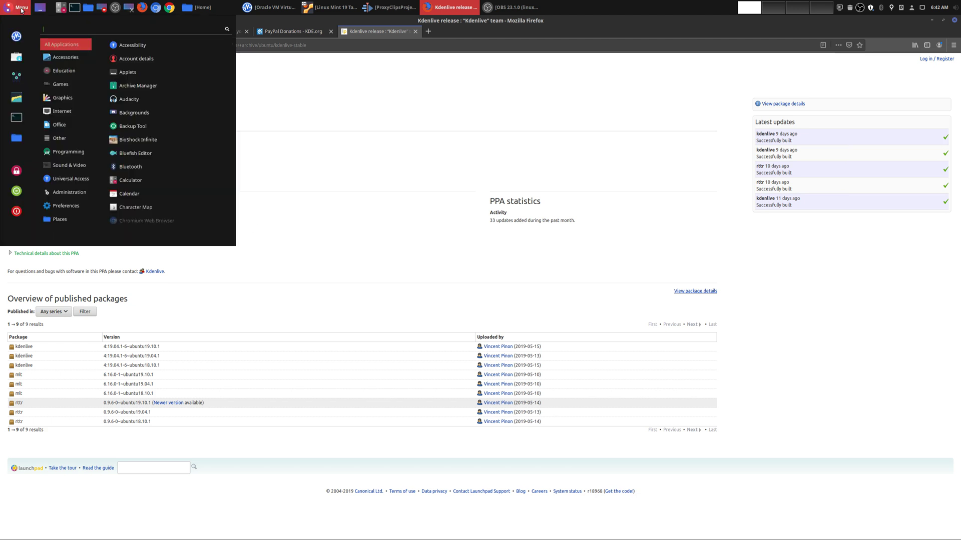
{"action": "mouse_move", "coordinate": [72, 196]}
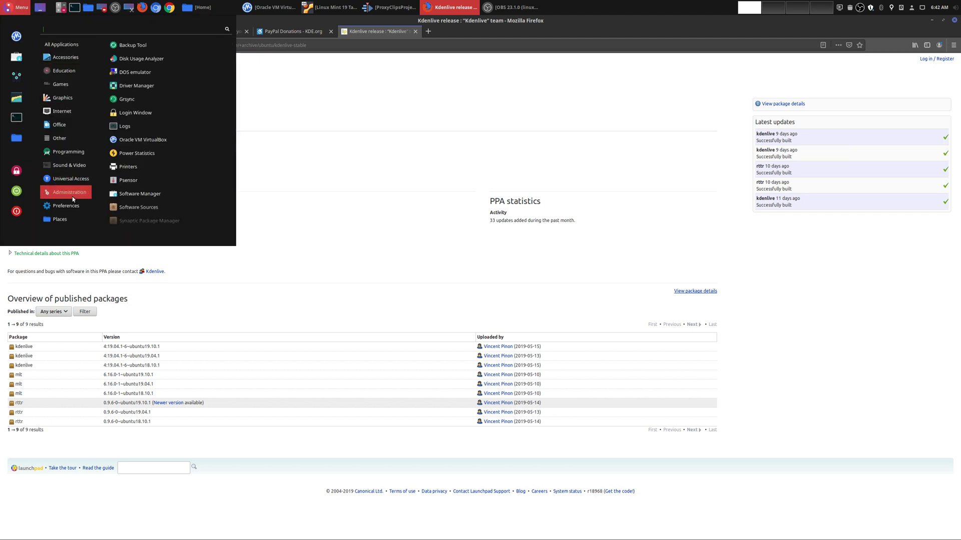
{"action": "left_click", "coordinate": [152, 195]}
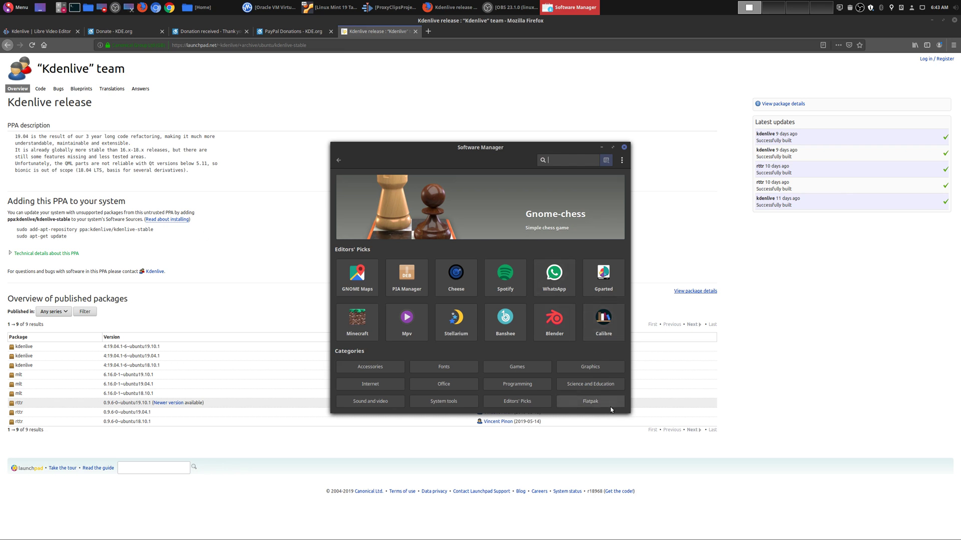
{"action": "left_click", "coordinate": [933, 21]}
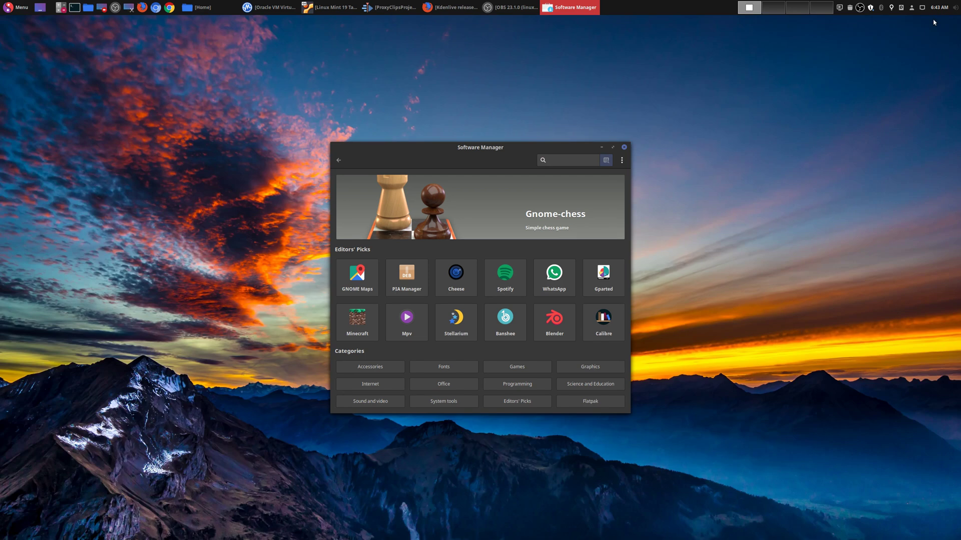
- Find Kdenlive in the Flatpak category, view its details, return to the list and minimize Software Manager
{"action": "left_click", "coordinate": [596, 405]}
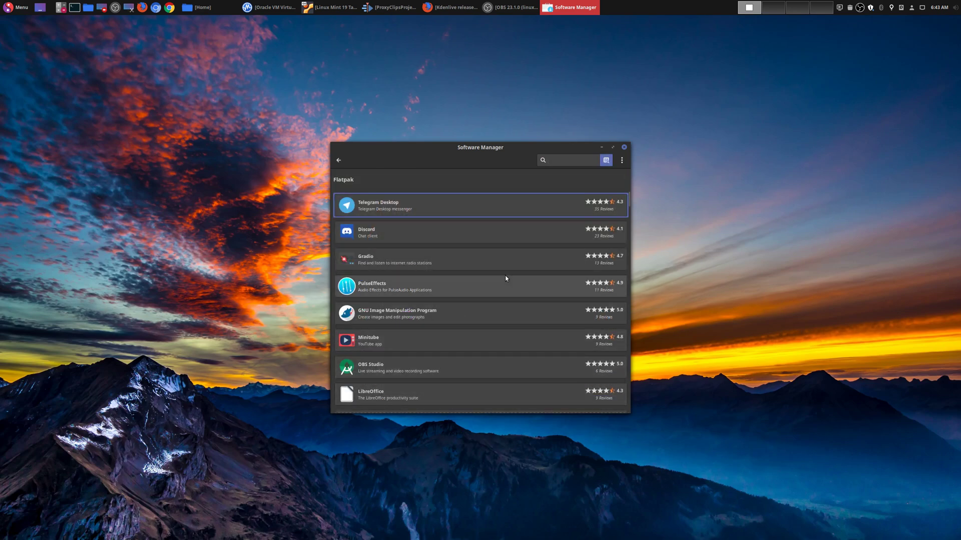
{"action": "scroll", "coordinate": [507, 273], "scroll_direction": "down", "scroll_amount": 3}
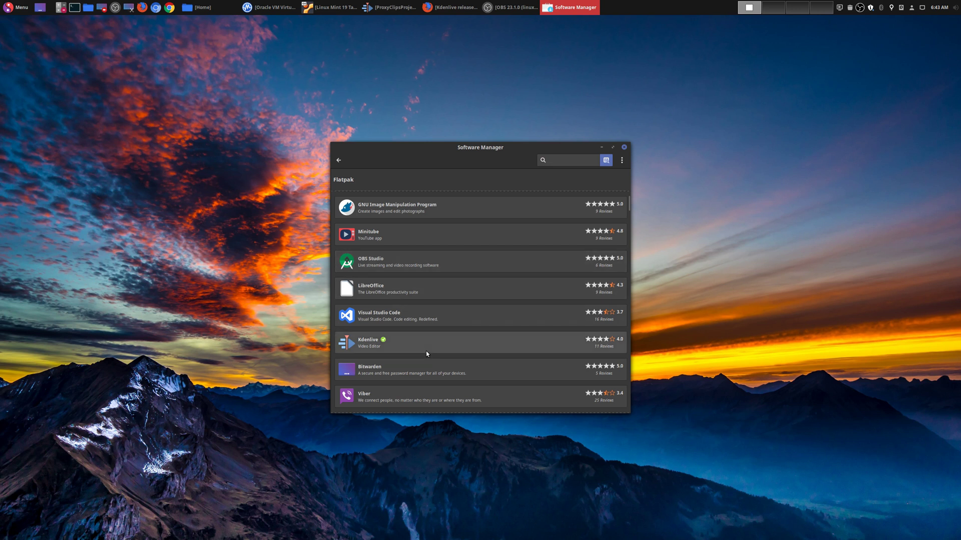
{"action": "left_click", "coordinate": [472, 345]}
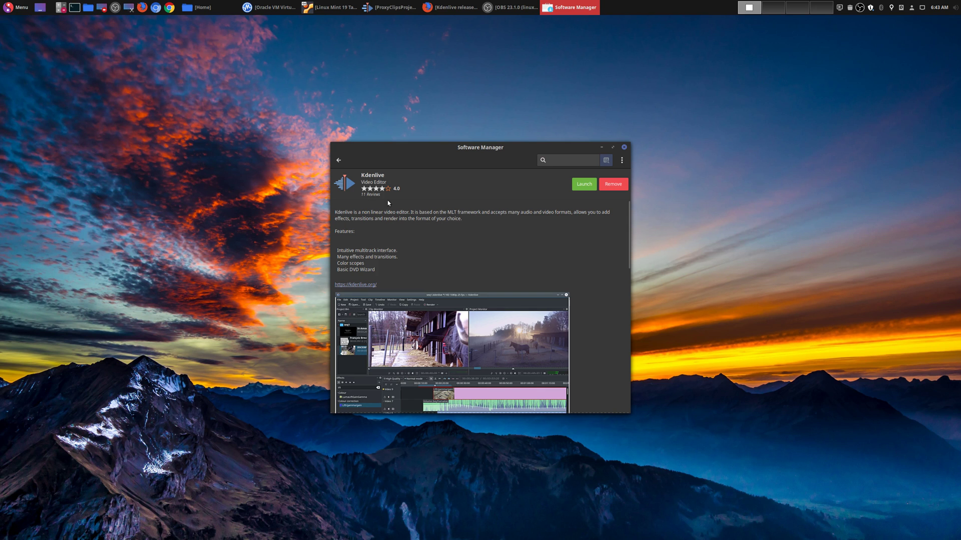
{"action": "left_click", "coordinate": [338, 161]}
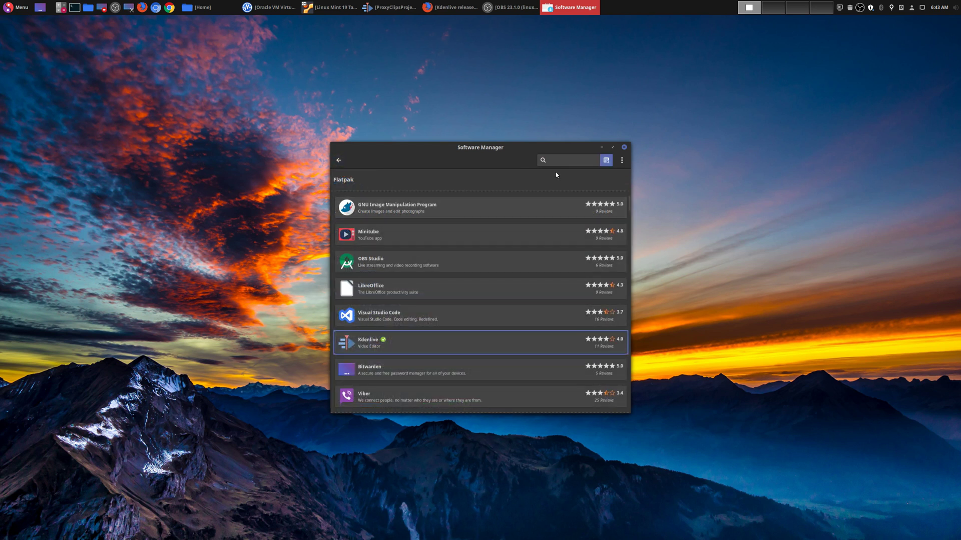
{"action": "left_click", "coordinate": [601, 148]}
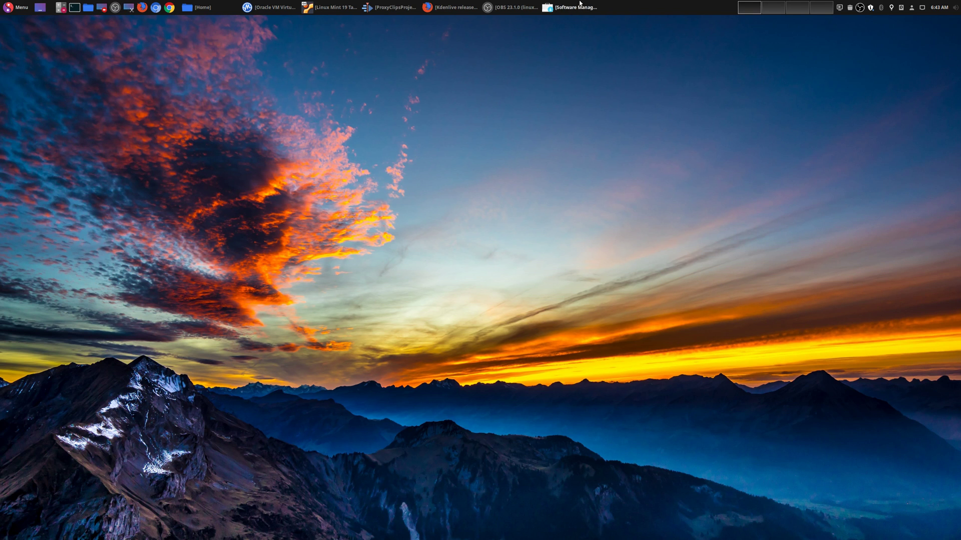
- Switch to the Linux Mint 19 Tara virtual machine, check its Kdenlive version in the About information, and minimize the machine
{"action": "left_click", "coordinate": [335, 8]}
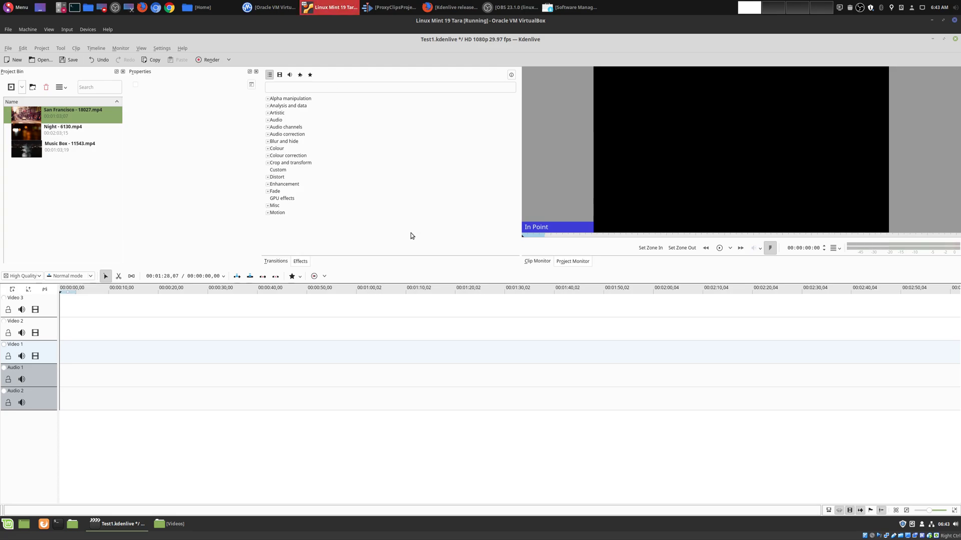
{"action": "left_click", "coordinate": [182, 48]}
{"action": "left_click", "coordinate": [219, 124]}
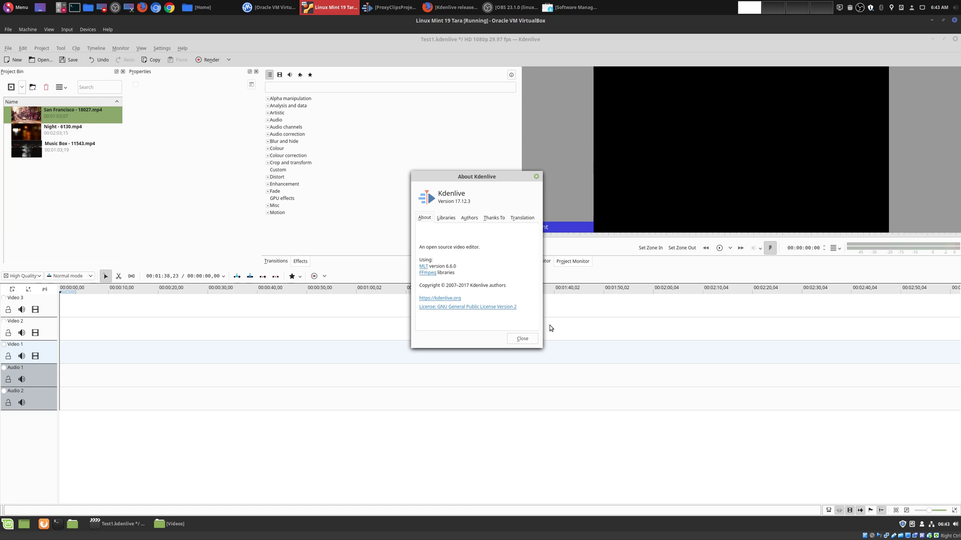
{"action": "left_click", "coordinate": [522, 340]}
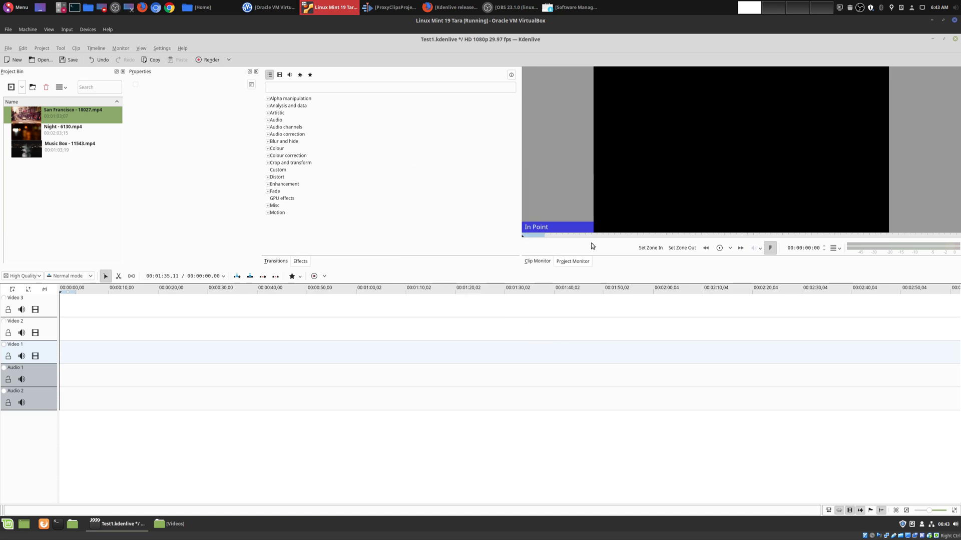
{"action": "left_click", "coordinate": [933, 21]}
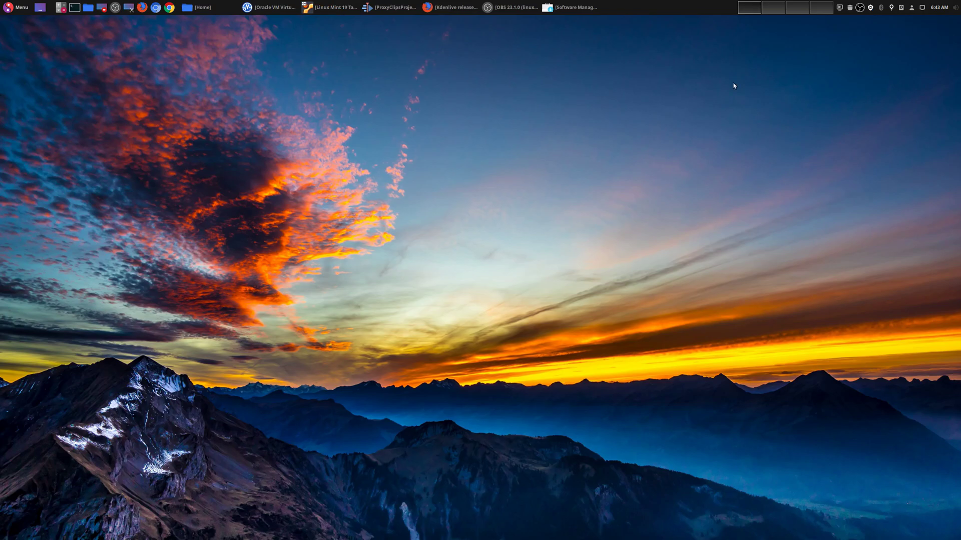
- Compare the interface of the host's Kdenlive project with the Kdenlive project inside the Linux Mint virtual machine
{"action": "left_click", "coordinate": [390, 7]}
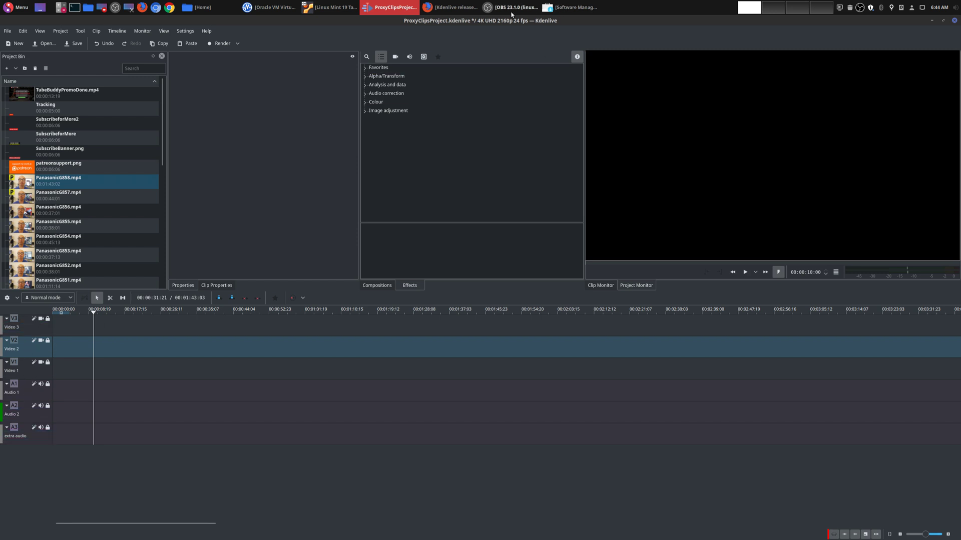
{"action": "left_click", "coordinate": [335, 8]}
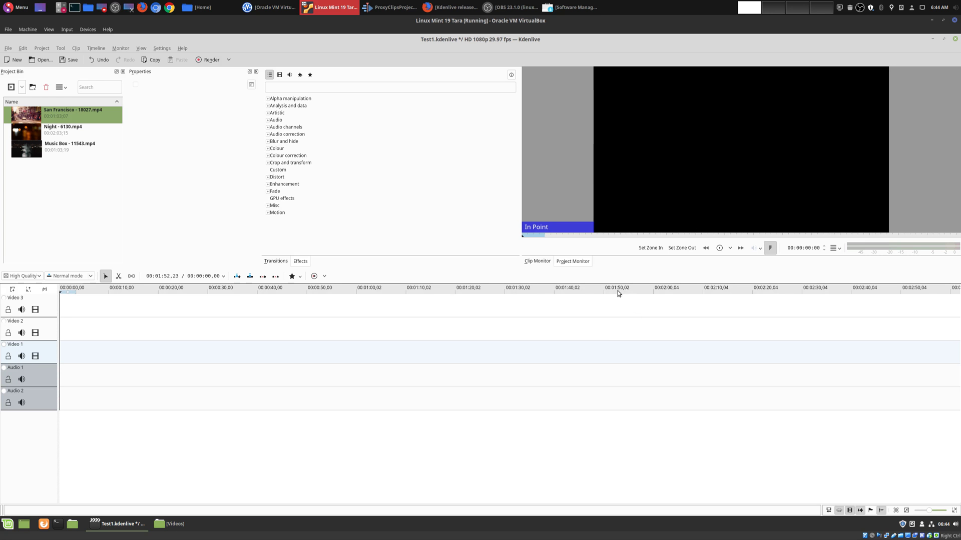
{"action": "left_click", "coordinate": [932, 21]}
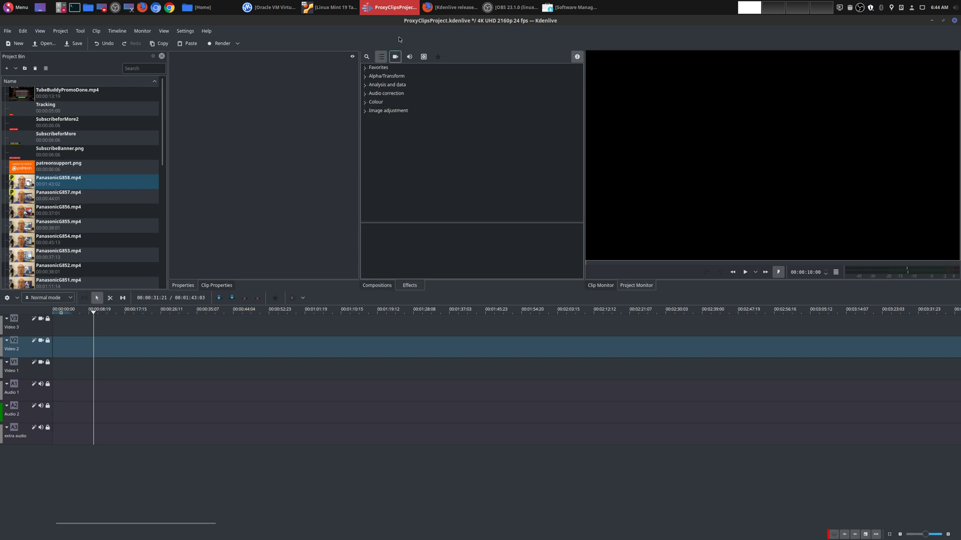
{"action": "left_click", "coordinate": [345, 10]}
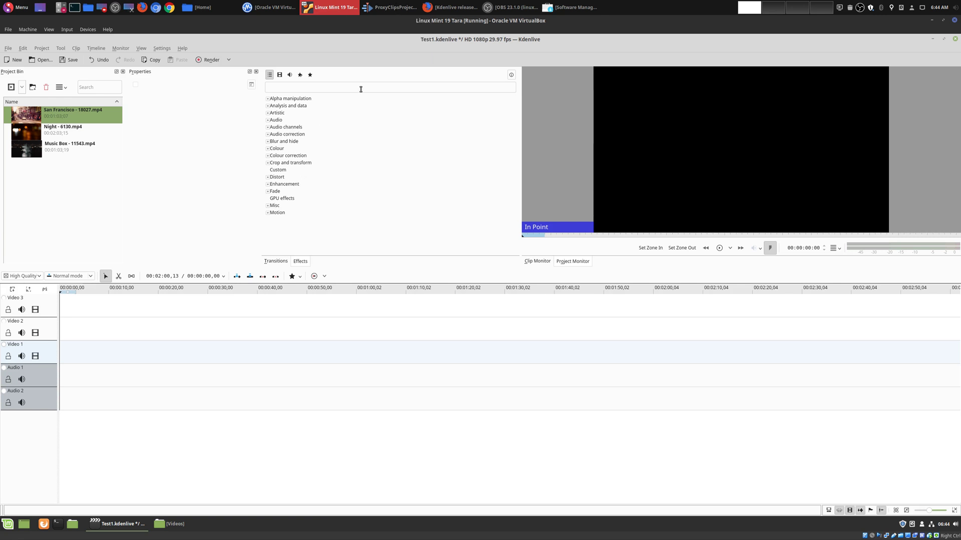
- In the host's Kdenlive, examine the Alpha/Transform and Favorites effect categories, collapse them again, and show the effects search field
{"action": "left_click", "coordinate": [390, 7]}
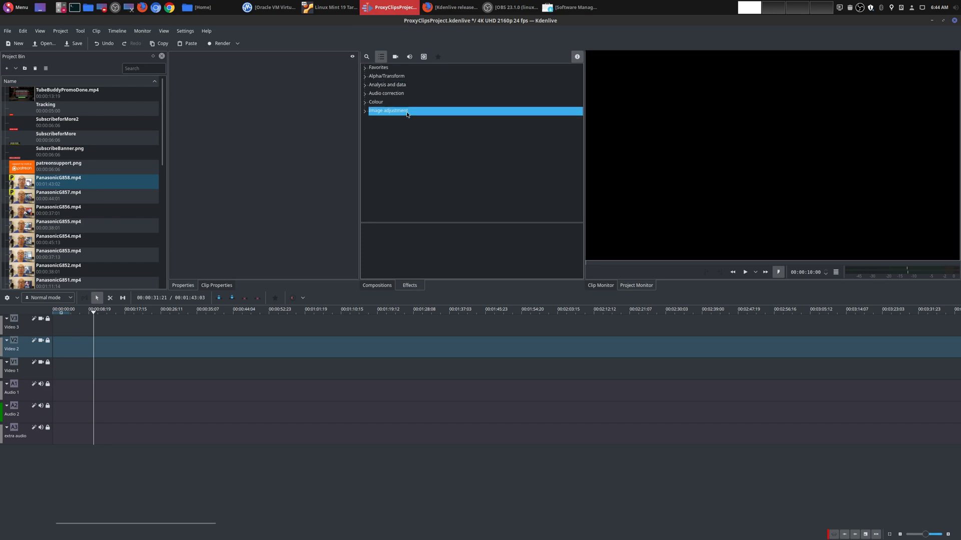
{"action": "left_click", "coordinate": [365, 77]}
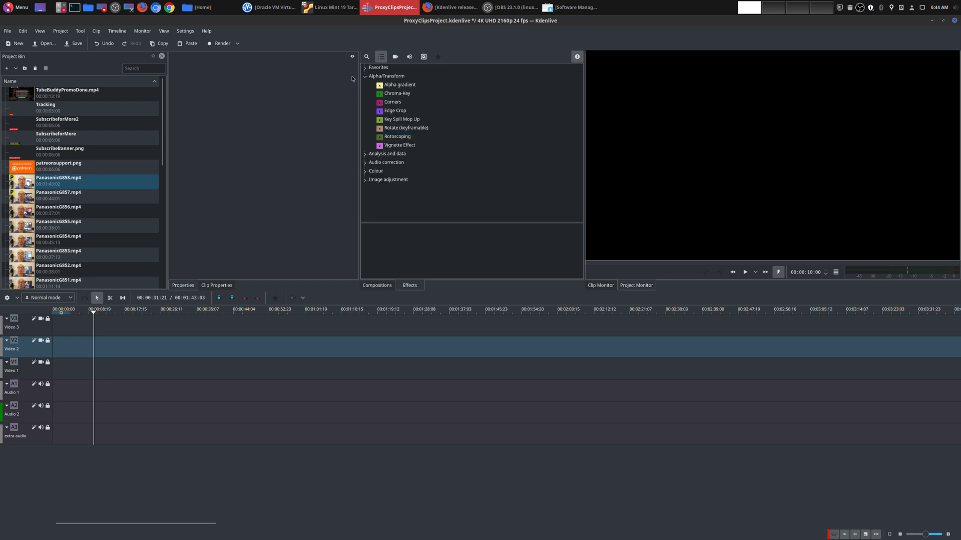
{"action": "left_click", "coordinate": [365, 77]}
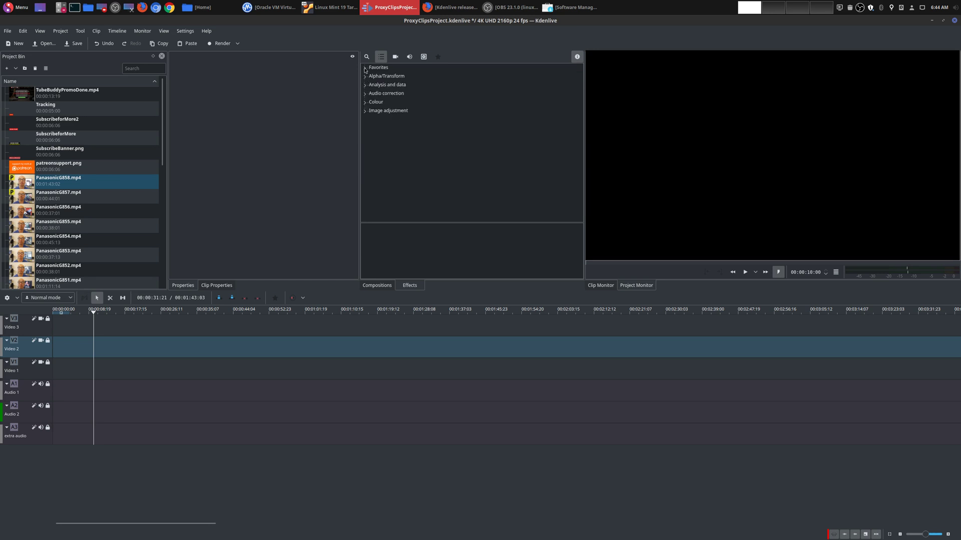
{"action": "left_click", "coordinate": [364, 67]}
{"action": "left_click", "coordinate": [365, 68]}
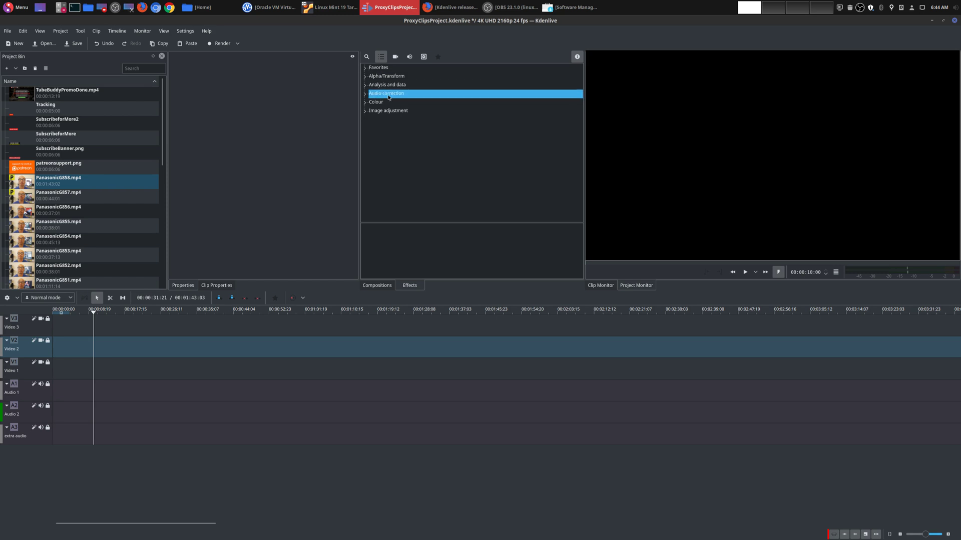
{"action": "left_click", "coordinate": [367, 58]}
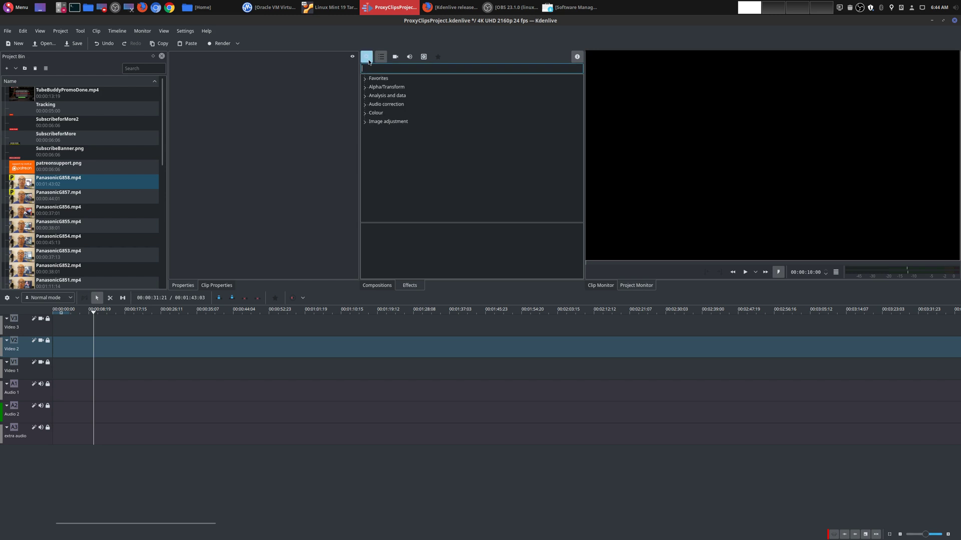
- Compare the effects search field in the Linux Mint virtual machine's Kdenlive with the host's, and hide the host's search field
{"action": "left_click", "coordinate": [326, 7]}
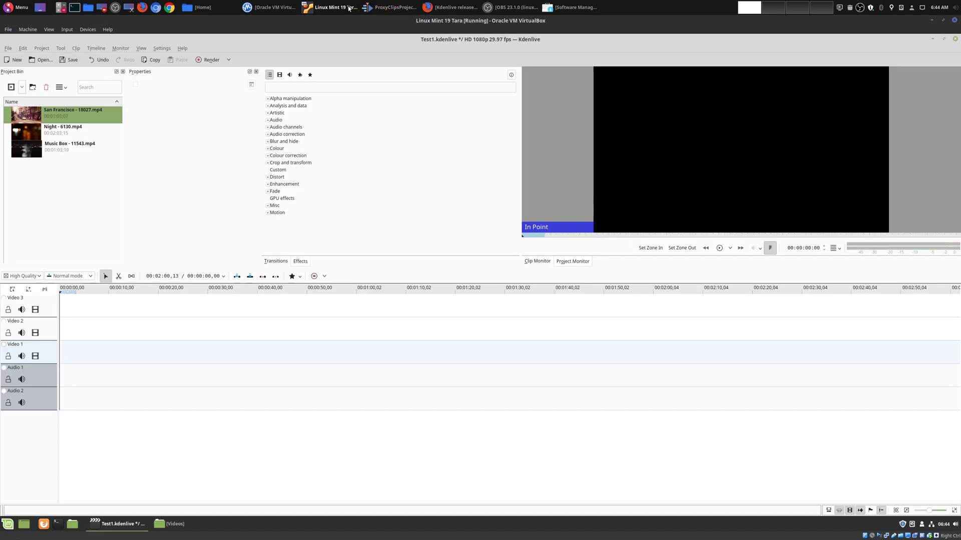
{"action": "left_click", "coordinate": [309, 87]}
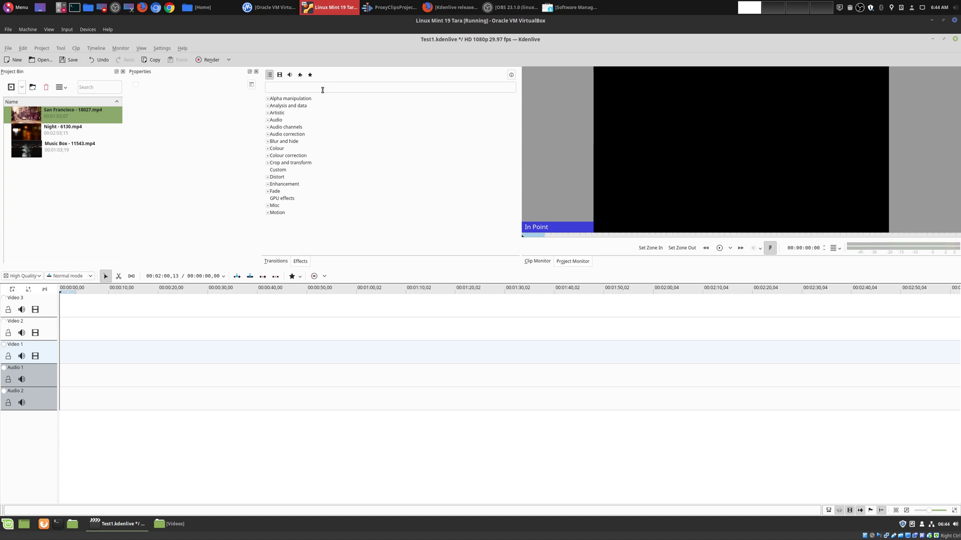
{"action": "left_click", "coordinate": [391, 9]}
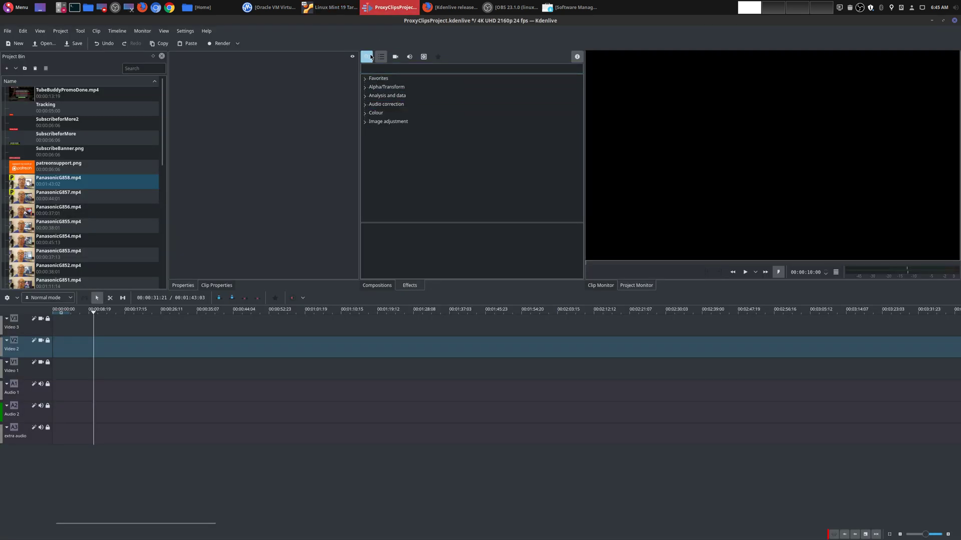
{"action": "left_click", "coordinate": [371, 57]}
{"action": "left_click", "coordinate": [370, 57]}
{"action": "left_click", "coordinate": [370, 57]}
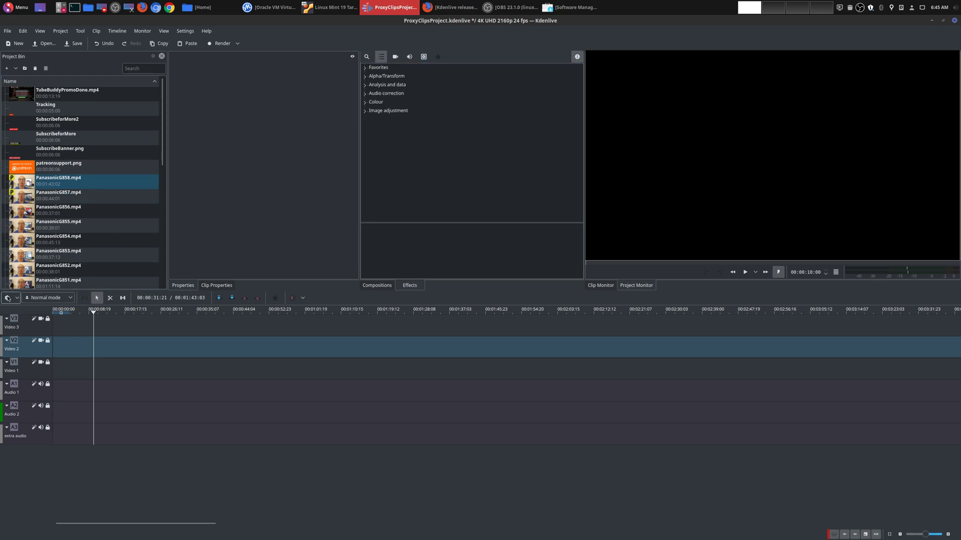
- Set track compositing to High Quality in the host's Kdenlive timeline
{"action": "left_click", "coordinate": [18, 298]}
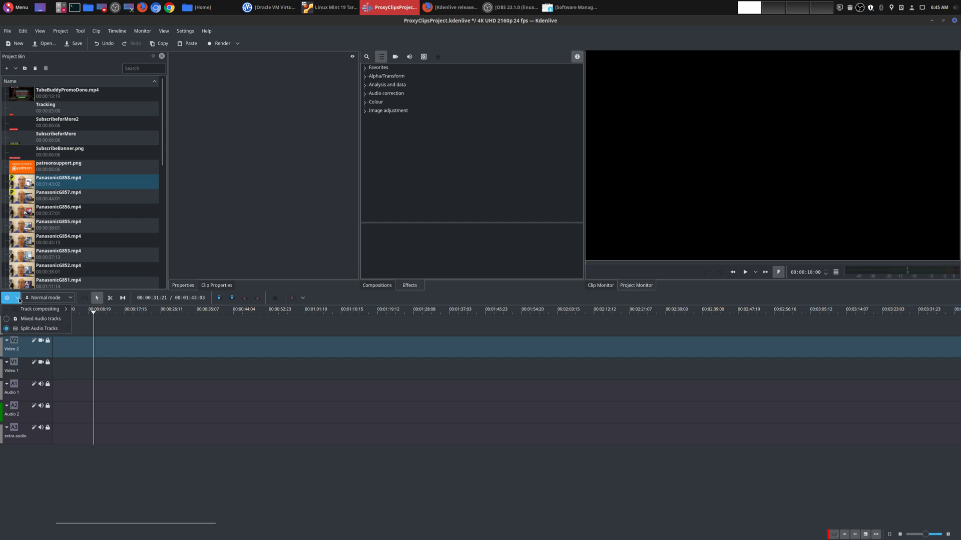
{"action": "mouse_move", "coordinate": [40, 309]}
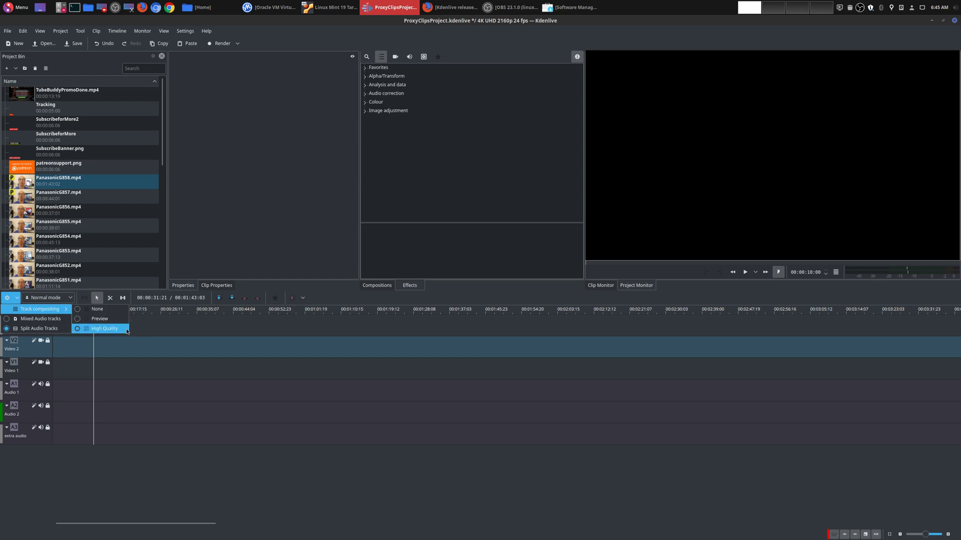
{"action": "left_click", "coordinate": [104, 329]}
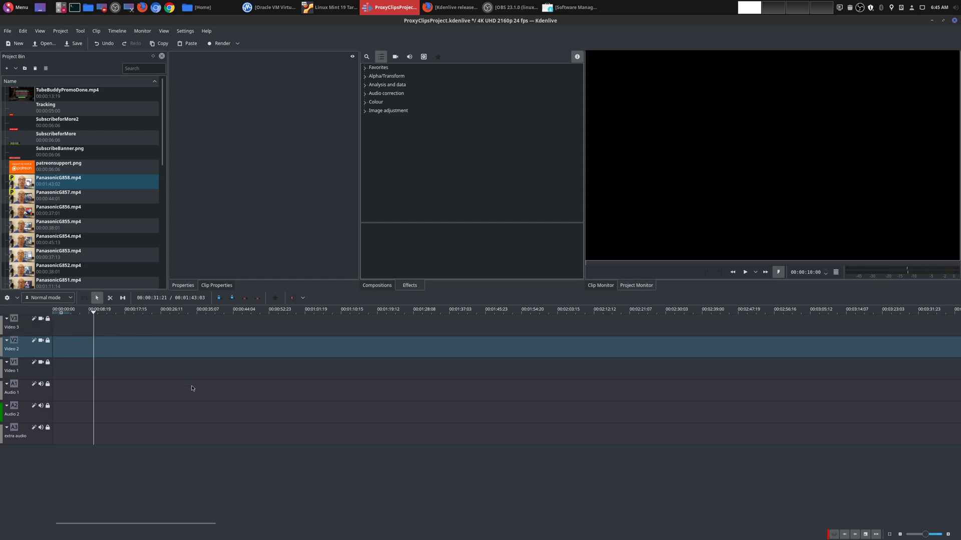
- Compare the compositing quality options in the virtual machine's Kdenlive with the host's track compositing and audio track options
{"action": "left_click", "coordinate": [331, 8]}
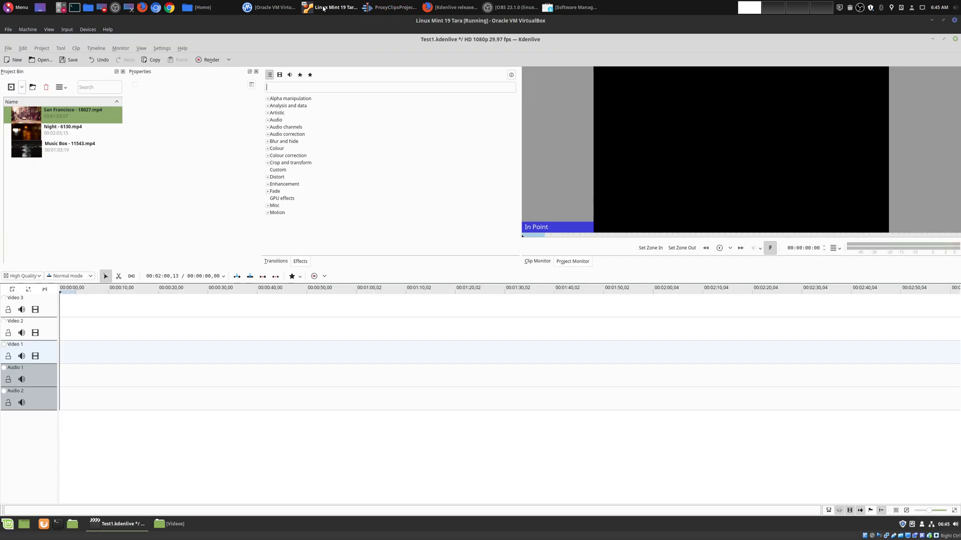
{"action": "left_click", "coordinate": [41, 277]}
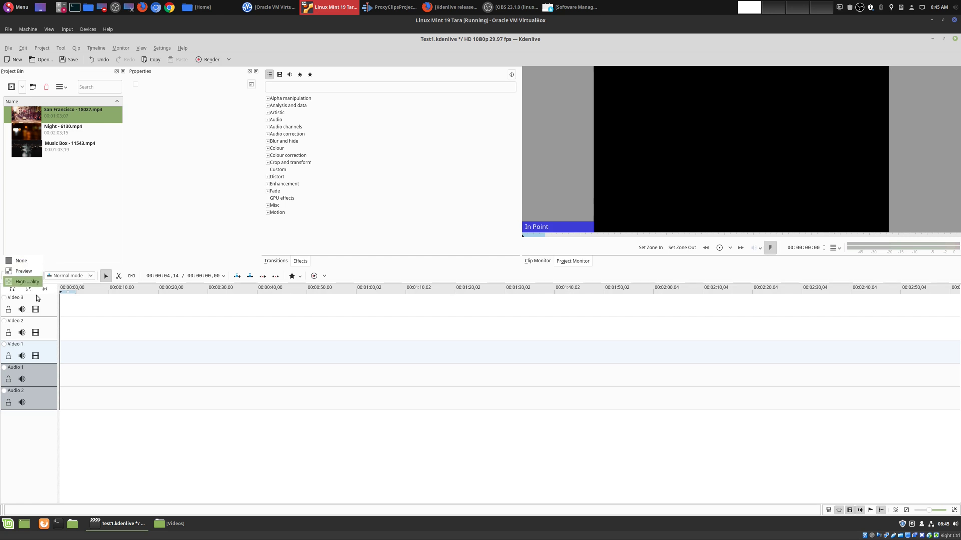
{"action": "left_click", "coordinate": [168, 344]}
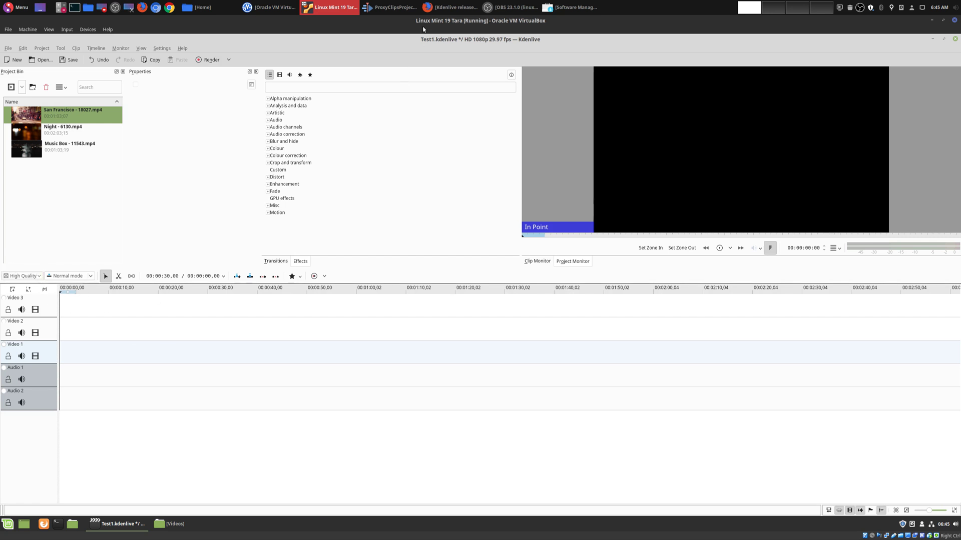
{"action": "left_click", "coordinate": [405, 8]}
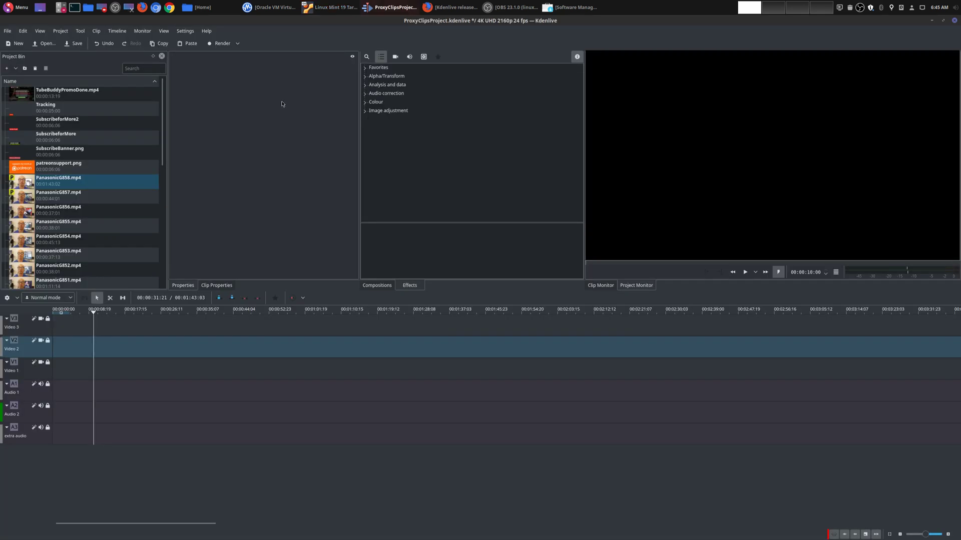
{"action": "left_click", "coordinate": [16, 298]}
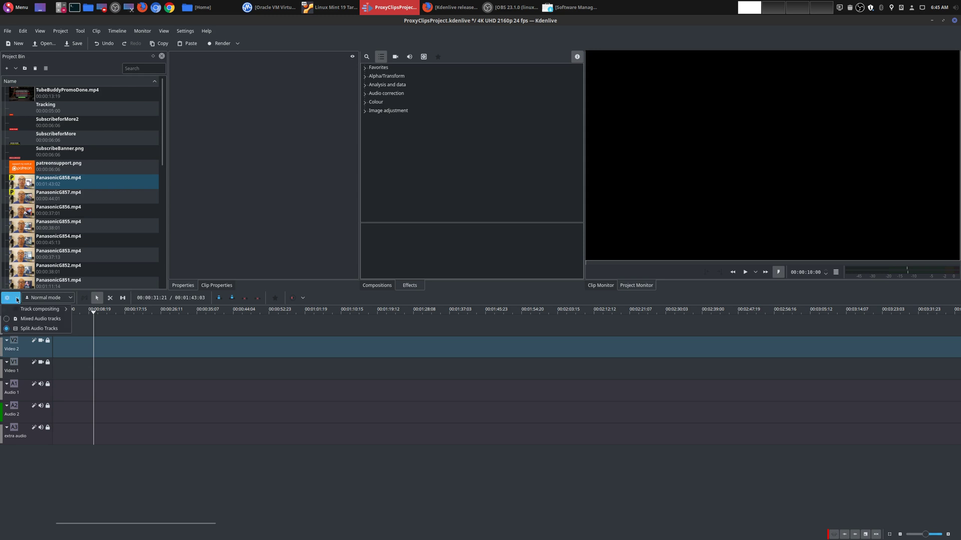
{"action": "mouse_move", "coordinate": [40, 316]}
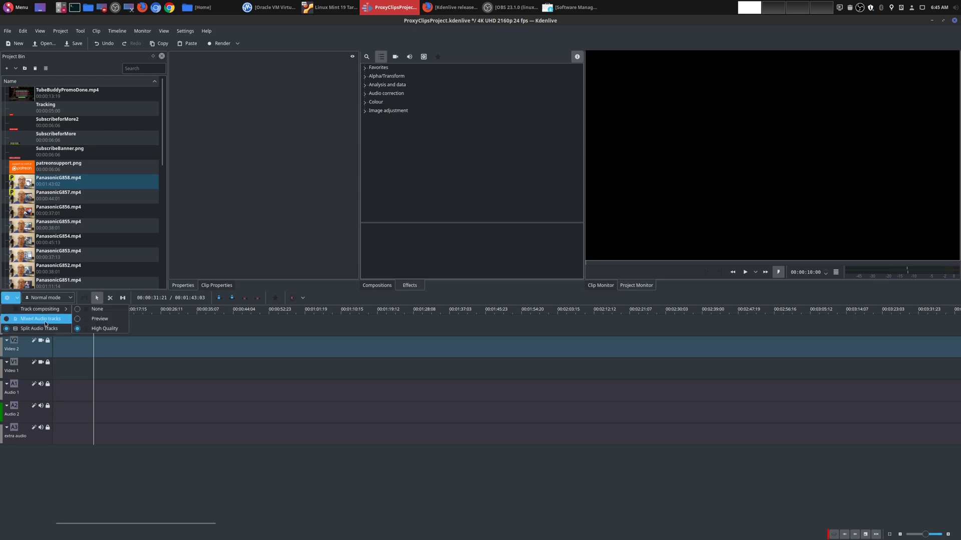
{"action": "left_click", "coordinate": [150, 361]}
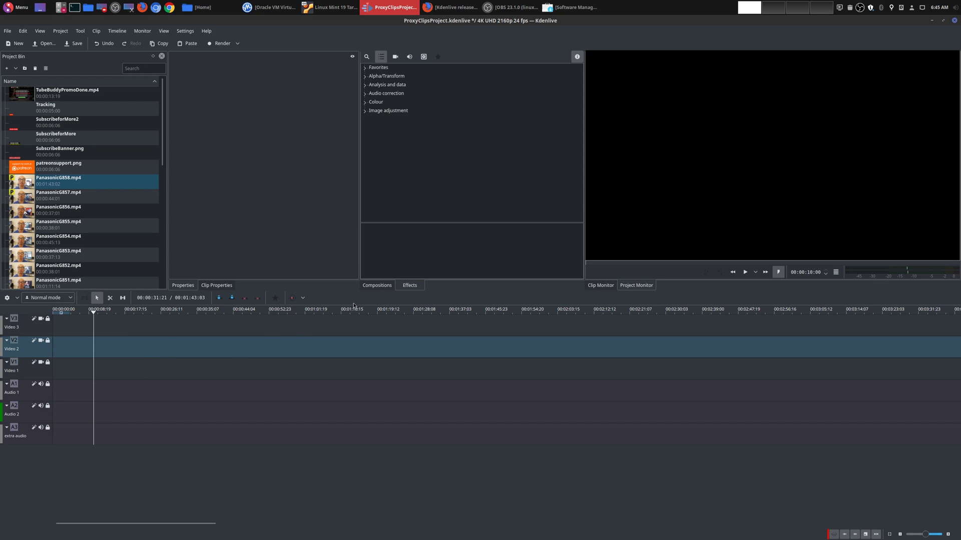
- Show the effects search field again and review the timeline's compositing and audio track options without changing them
{"action": "left_click", "coordinate": [388, 95]}
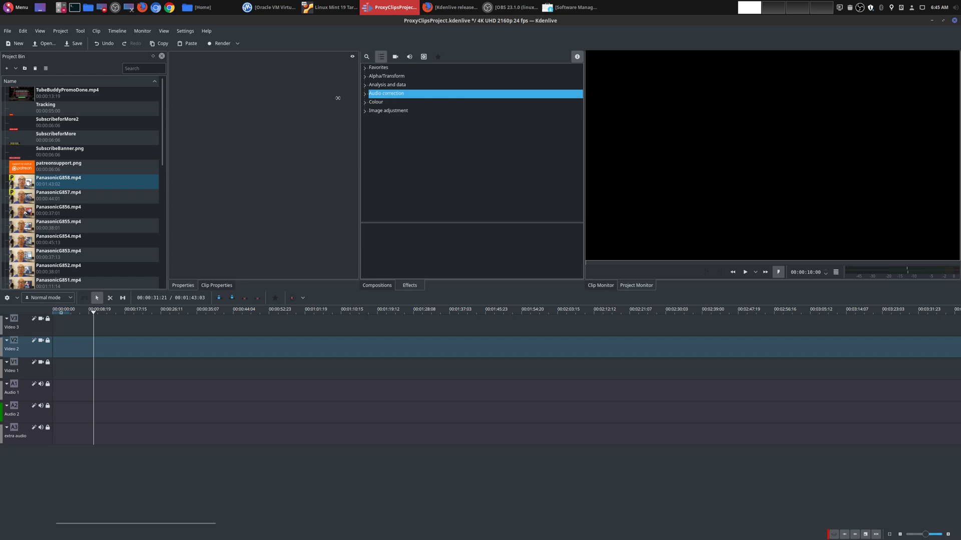
{"action": "left_click_drag", "start_coordinate": [337, 98], "coordinate": [135, 416]}
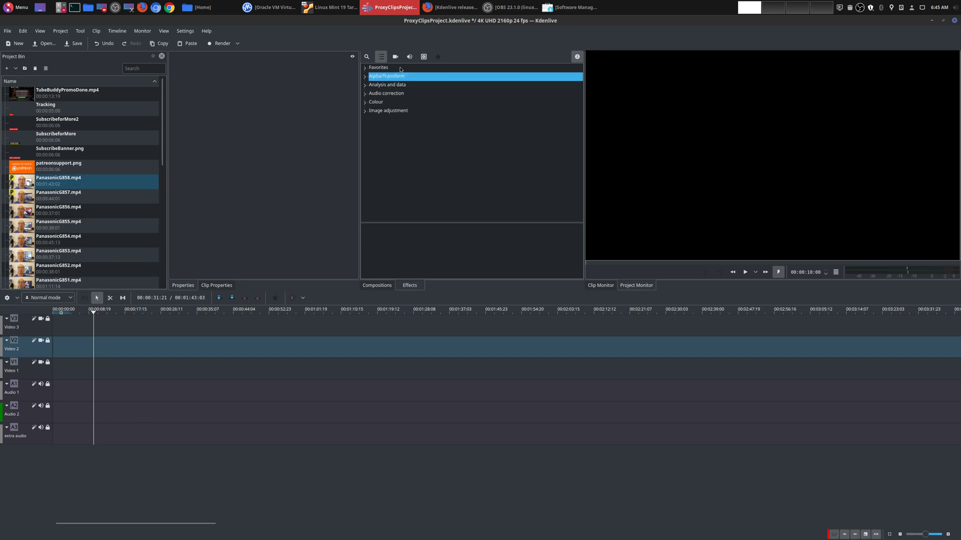
{"action": "left_click", "coordinate": [368, 58]}
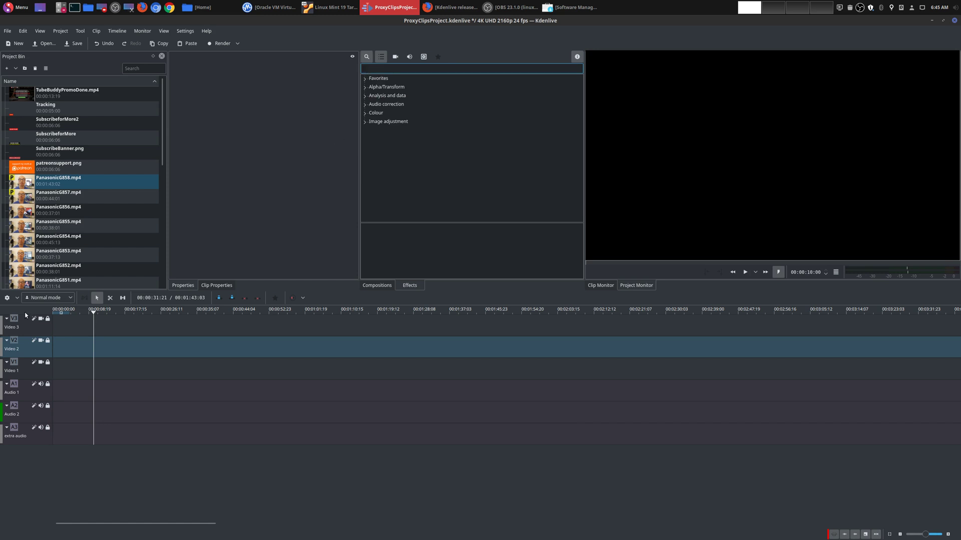
{"action": "left_click", "coordinate": [12, 299]}
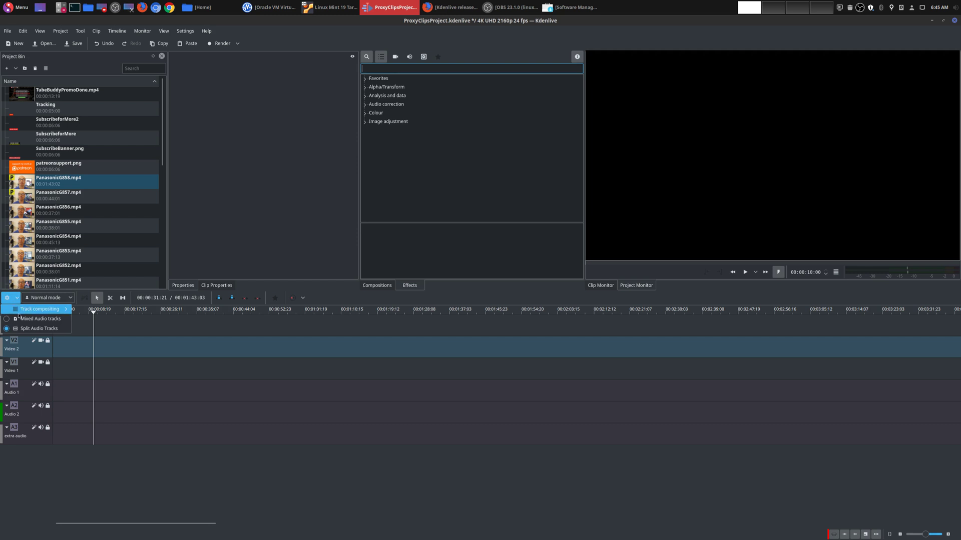
{"action": "left_click", "coordinate": [131, 362]}
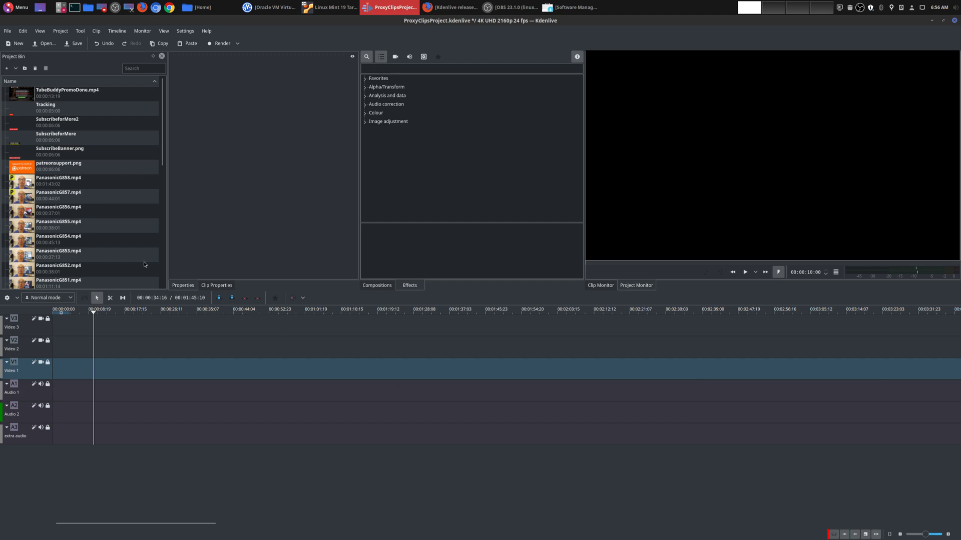
- Place PanasonicG858.mp4 with its audio at the start of track Video 1 and move it up through Video 2 to Video 3
{"action": "left_click", "coordinate": [91, 182]}
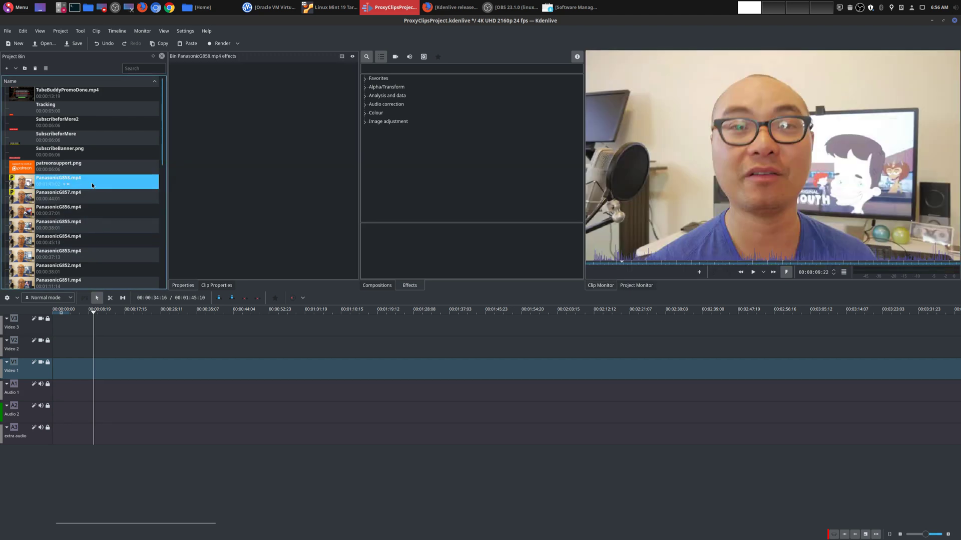
{"action": "left_click_drag", "start_coordinate": [92, 183], "coordinate": [57, 372]}
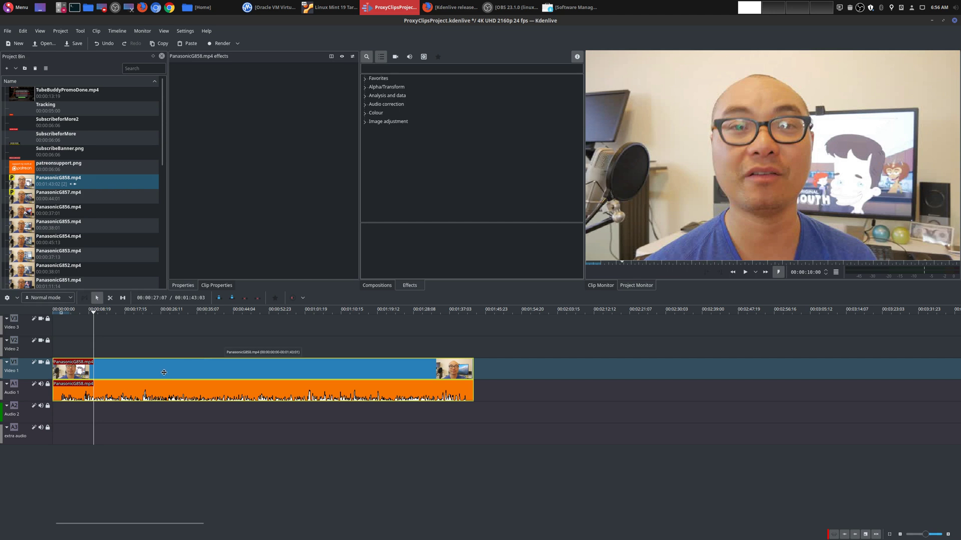
{"action": "left_click_drag", "start_coordinate": [164, 372], "coordinate": [162, 356]}
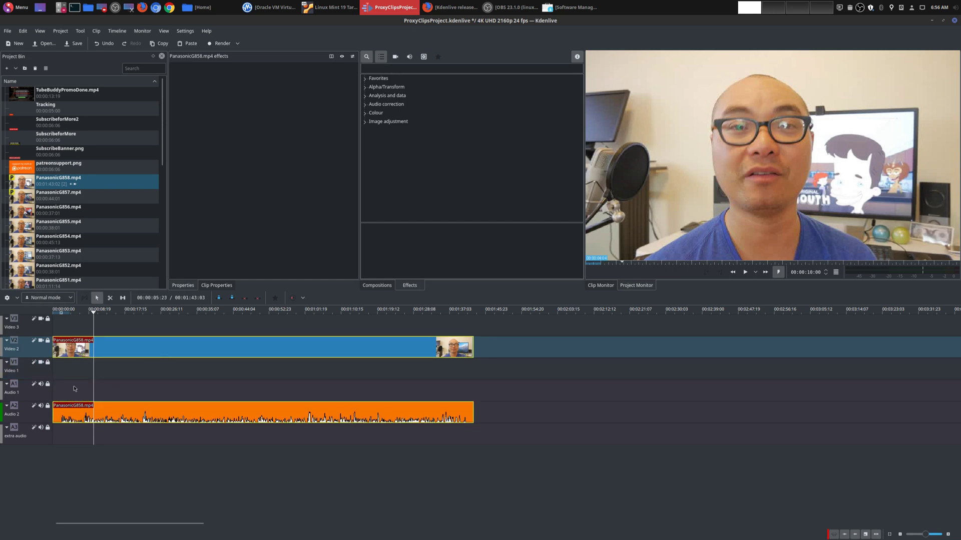
{"action": "left_click_drag", "start_coordinate": [146, 345], "coordinate": [145, 325]}
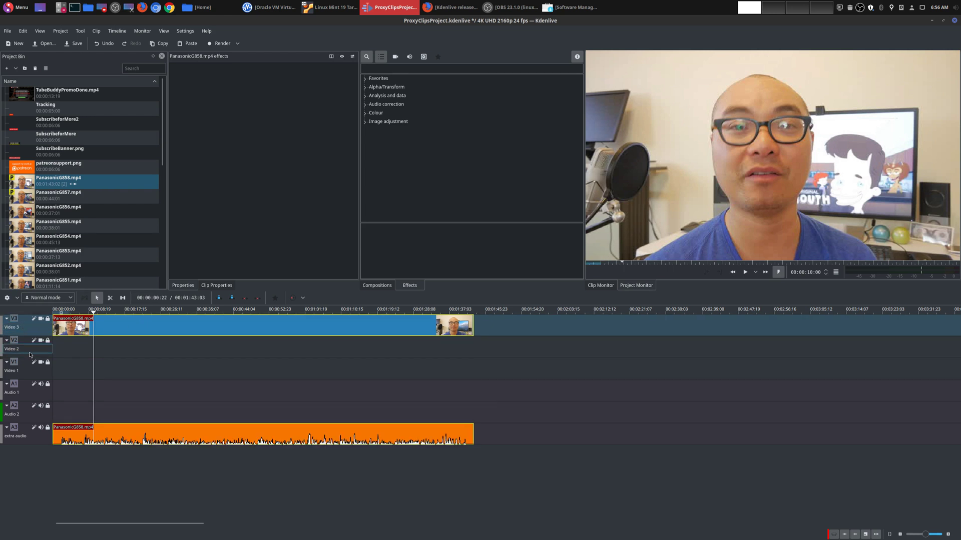
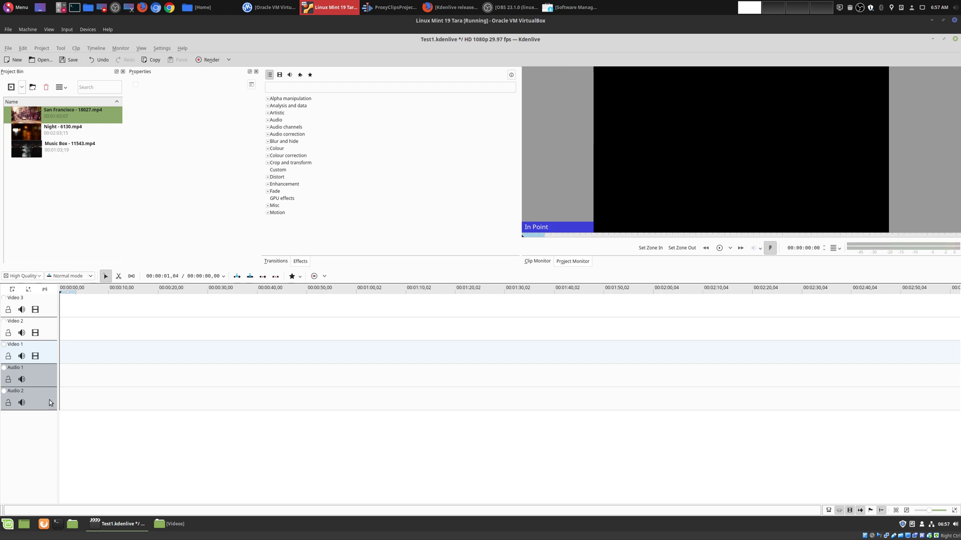
- Switch from the virtual machine back to the host's Kdenlive and change the timeline layout to Mixed Audio tracks
{"action": "left_click", "coordinate": [381, 4]}
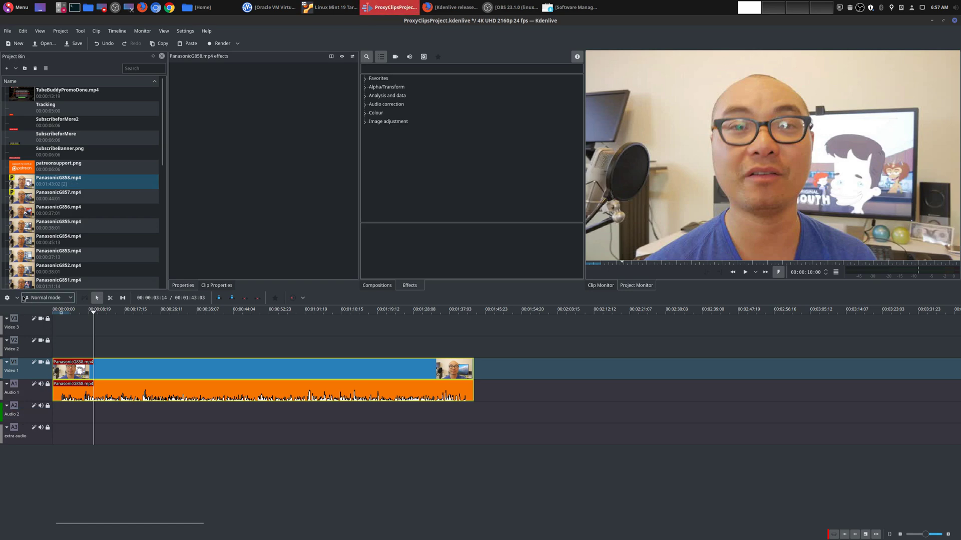
{"action": "left_click", "coordinate": [8, 298]}
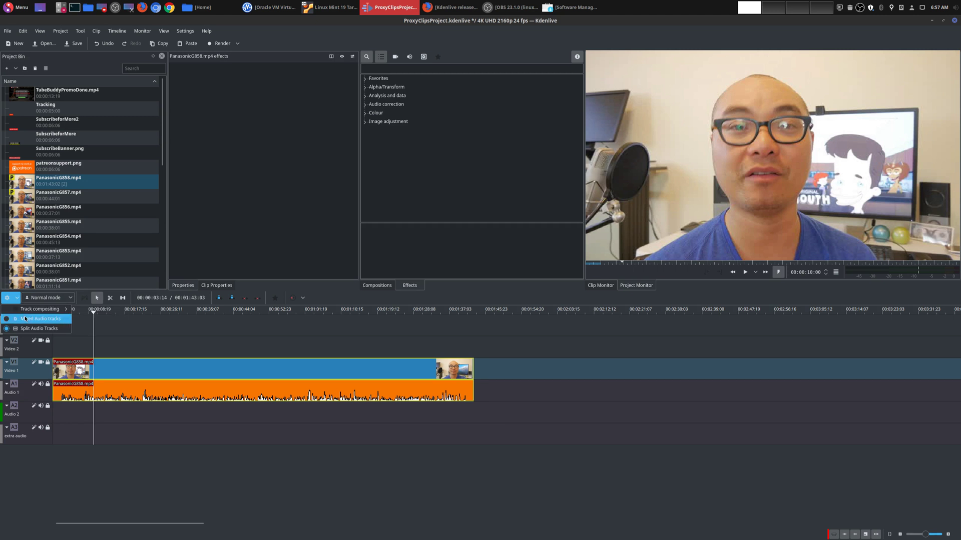
{"action": "left_click", "coordinate": [25, 319]}
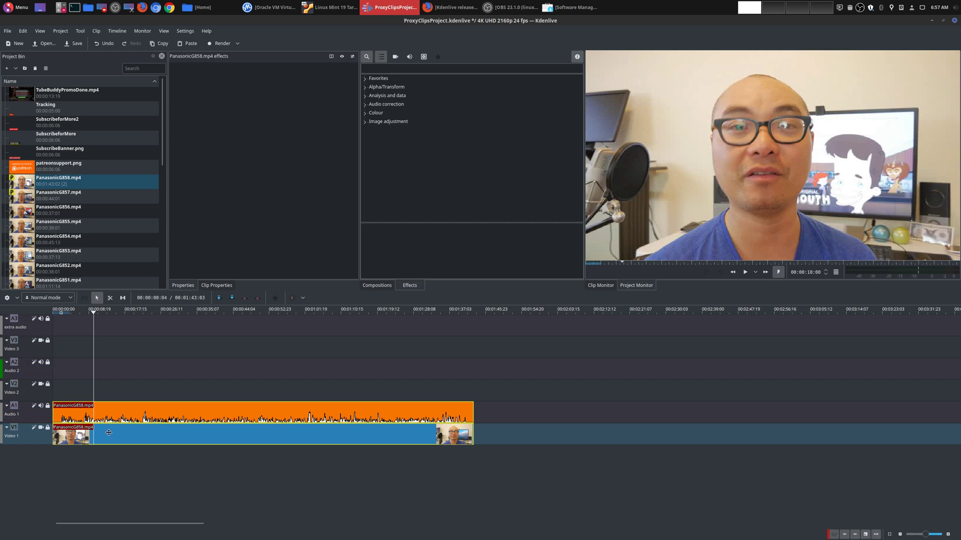
- Move the PanasonicG858.mp4 clip up to the Video 2 and Audio 2 tracks and back down to Video 1 and Audio 1
{"action": "left_click_drag", "start_coordinate": [130, 437], "coordinate": [124, 381]}
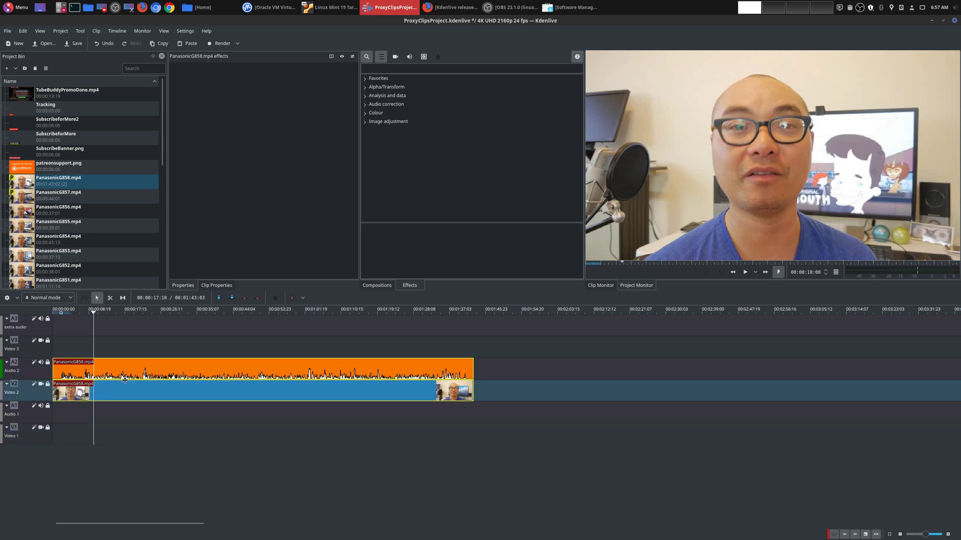
{"action": "left_click", "coordinate": [141, 374]}
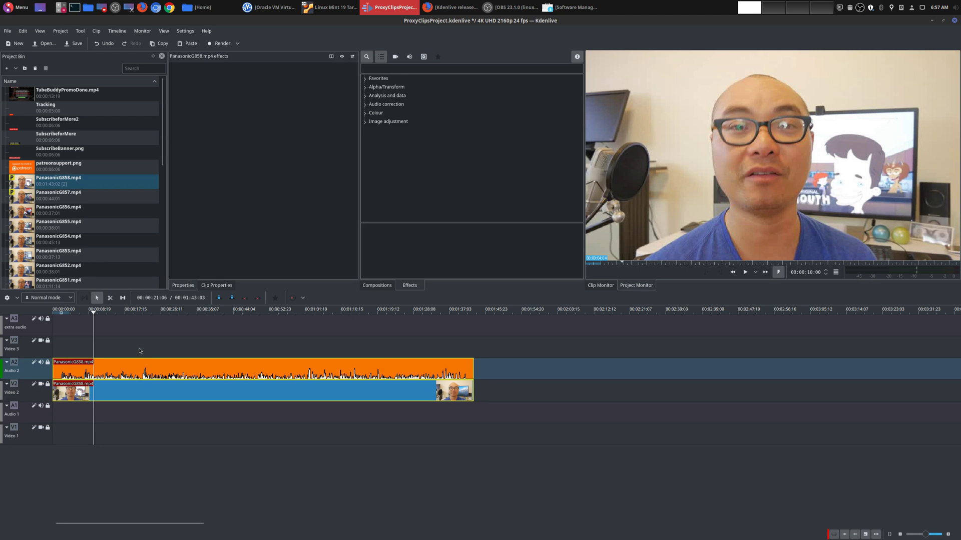
{"action": "left_click_drag", "start_coordinate": [160, 372], "coordinate": [151, 443]}
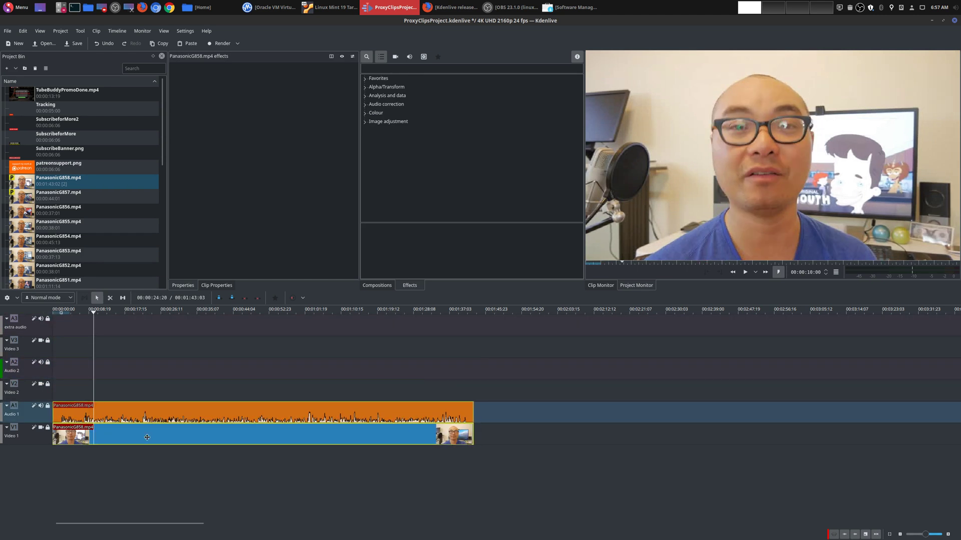
- Change the timeline layout to Split Audio Tracks and move the PanasonicG858.mp4 clip to Video 2
{"action": "left_click", "coordinate": [17, 298]}
{"action": "left_click", "coordinate": [23, 329]}
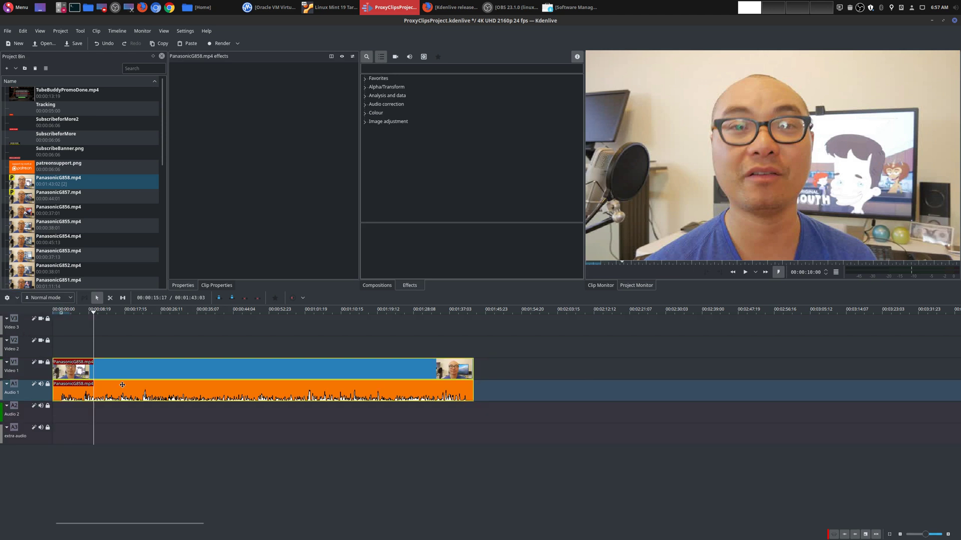
{"action": "mouse_move", "coordinate": [132, 364]}
{"action": "left_mouse_down"}
{"action": "mouse_move", "coordinate": [126, 320]}
{"action": "mouse_move", "coordinate": [141, 331]}
{"action": "mouse_move", "coordinate": [142, 353]}
{"action": "left_mouse_up"}
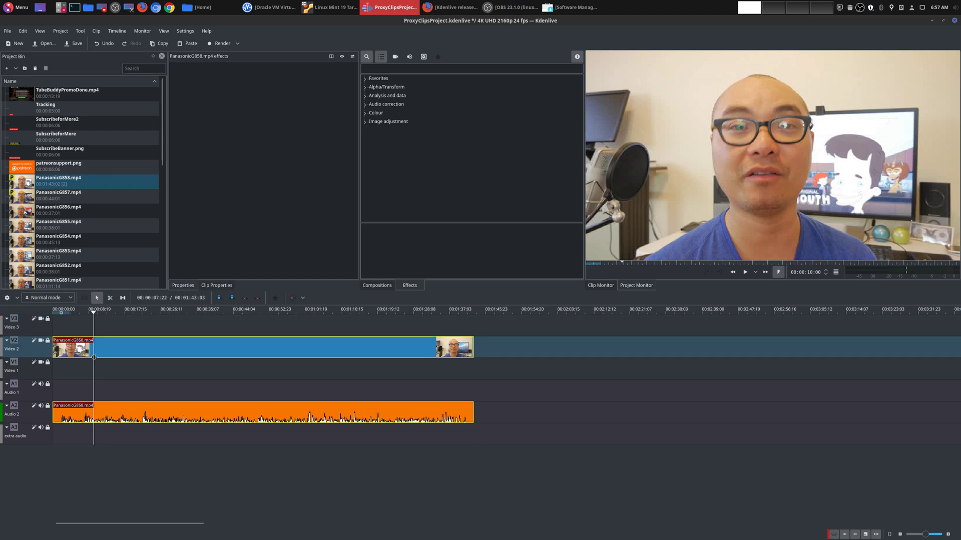
- Move the PanasonicG858.mp4 clip back to Video 1 and add PanasonicG857.mp4 at the start of Video 2
{"action": "left_click", "coordinate": [18, 299]}
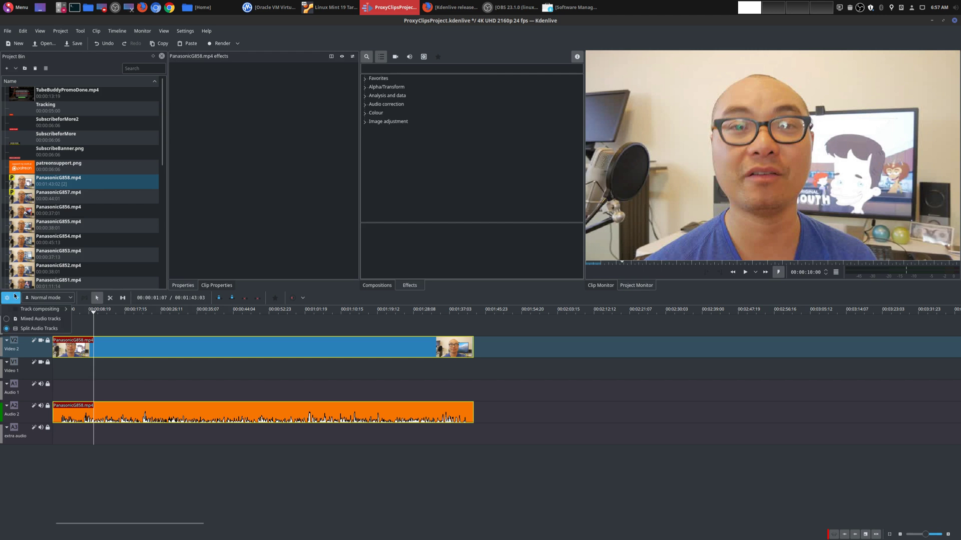
{"action": "left_click", "coordinate": [40, 321]}
{"action": "left_click_drag", "start_coordinate": [124, 346], "coordinate": [123, 369]}
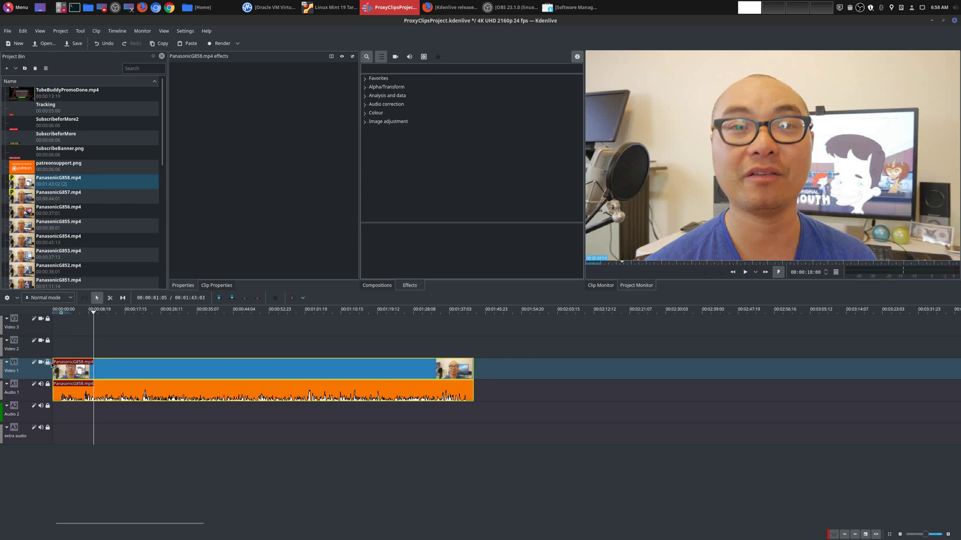
{"action": "left_click_drag", "start_coordinate": [109, 196], "coordinate": [79, 341]}
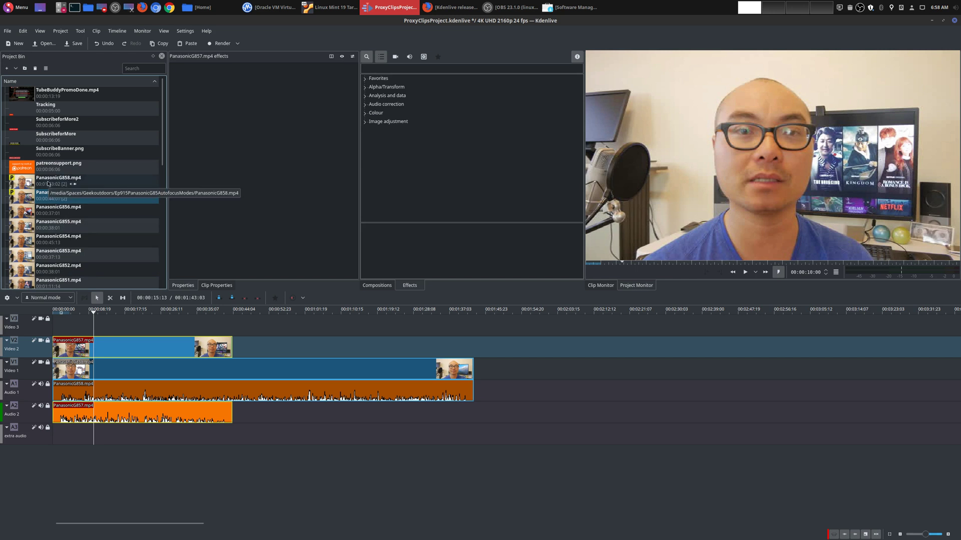
- Add PanasonicG858.mp4 from the project bin at the start of the Video 3 track
{"action": "left_click", "coordinate": [100, 319]}
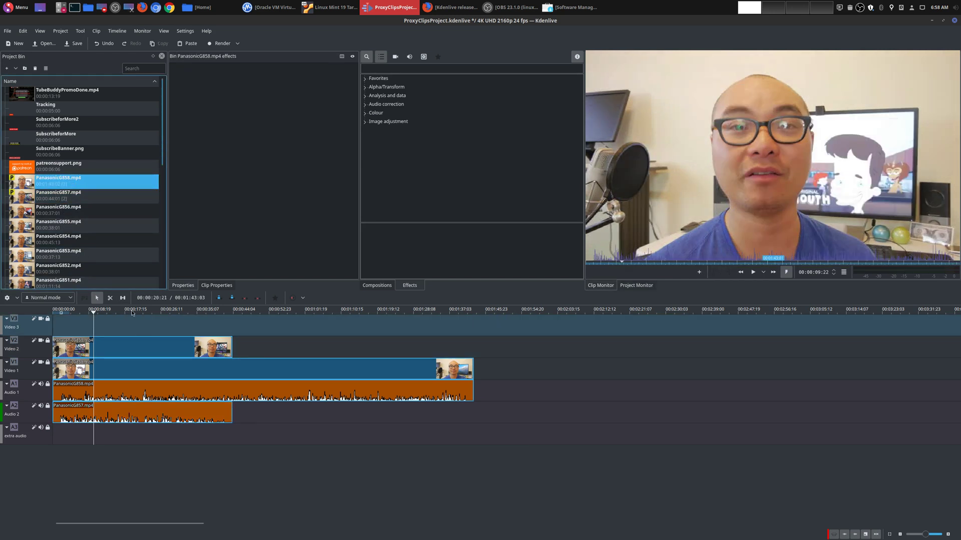
{"action": "left_click", "coordinate": [84, 190]}
{"action": "left_click_drag", "start_coordinate": [72, 180], "coordinate": [88, 330]}
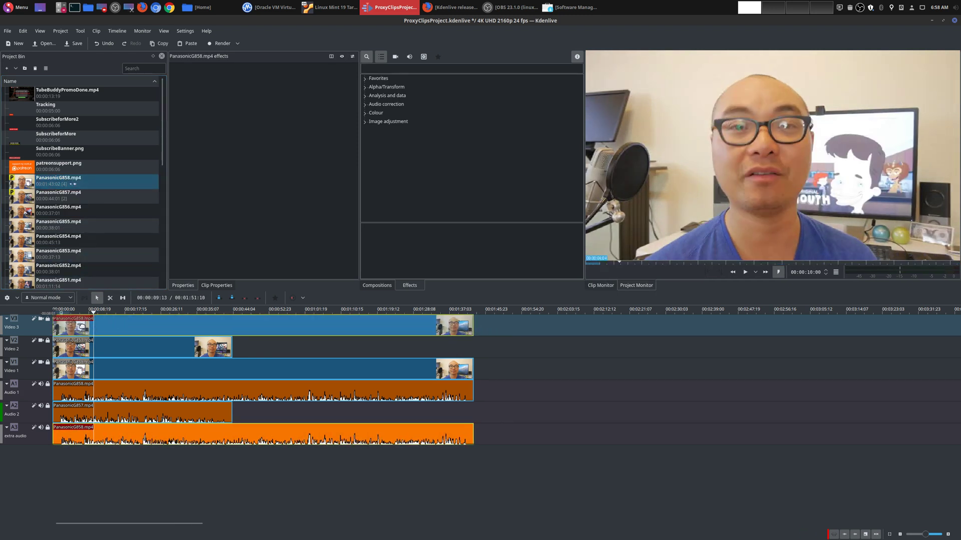
- Change the timeline layout to Mixed Audio tracks and clear the clip selection
{"action": "left_click", "coordinate": [14, 297]}
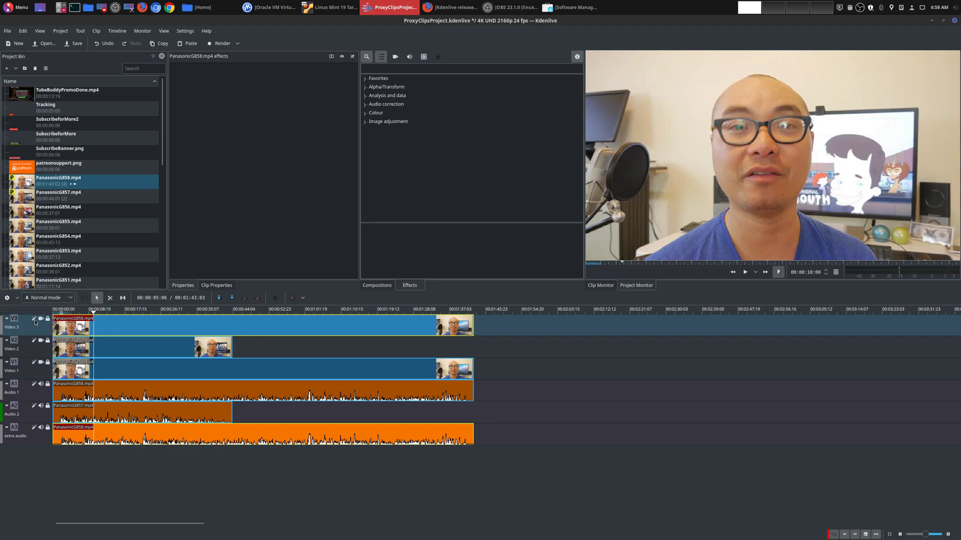
{"action": "left_click", "coordinate": [35, 320]}
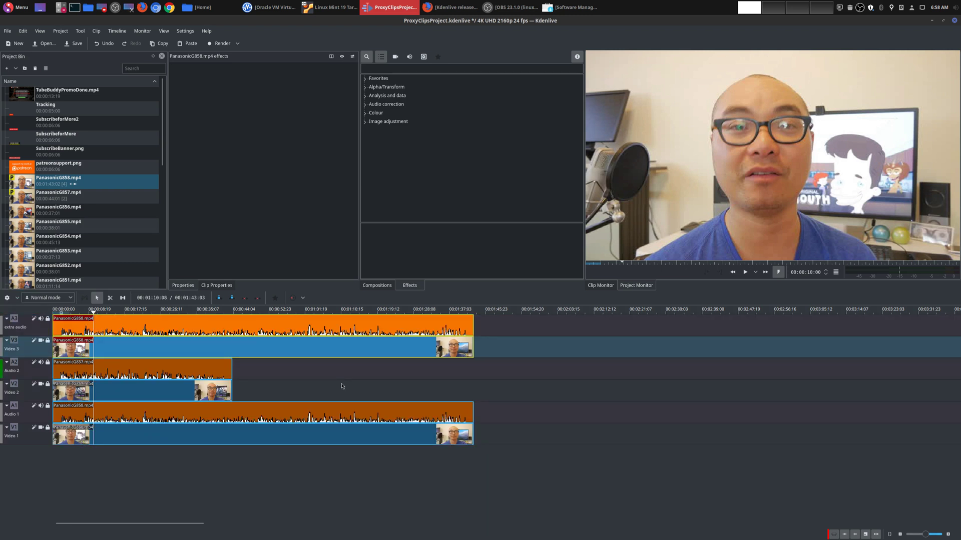
{"action": "left_click", "coordinate": [417, 378]}
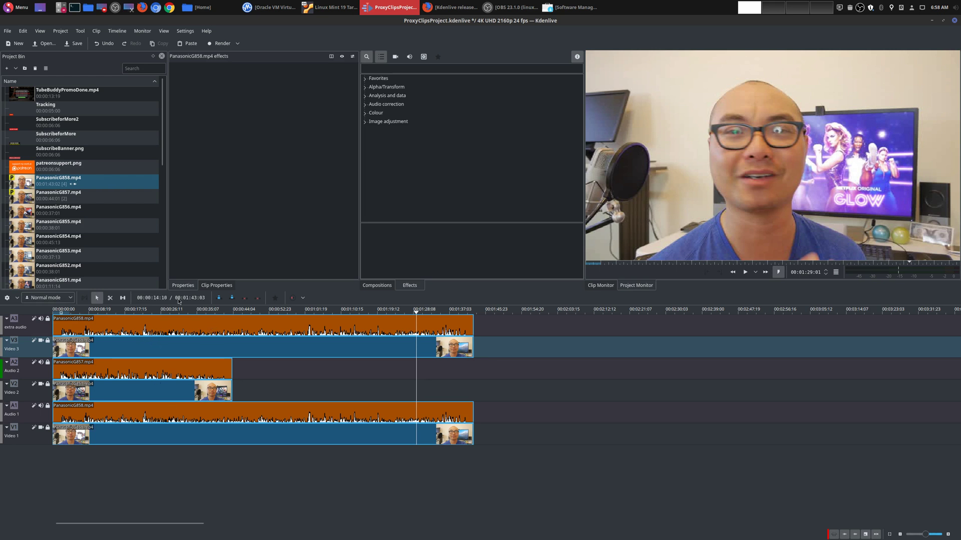
- Switch to the virtual machine's Kdenlive and place Music Box - 11543.mp4 at the start of Video 1
{"action": "left_click", "coordinate": [331, 7]}
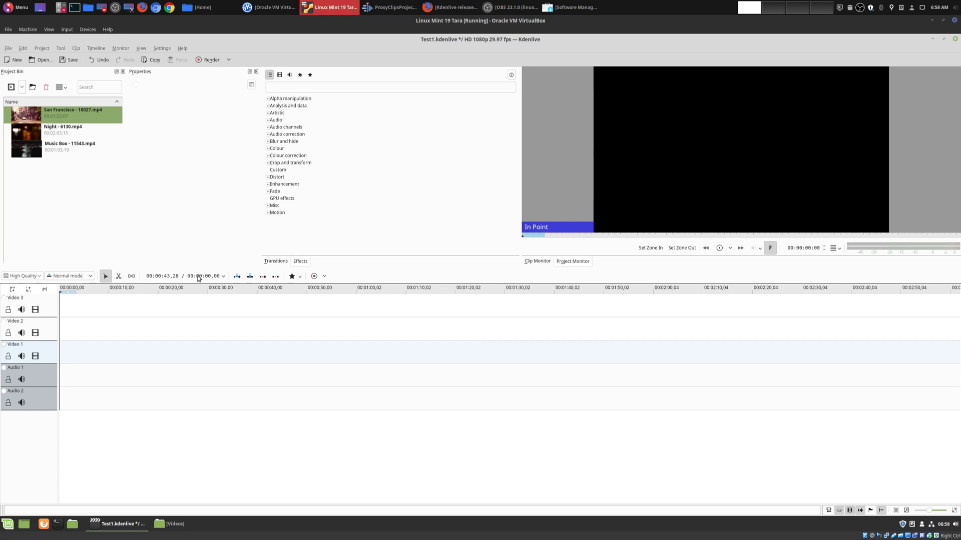
{"action": "left_click_drag", "start_coordinate": [60, 146], "coordinate": [70, 350]}
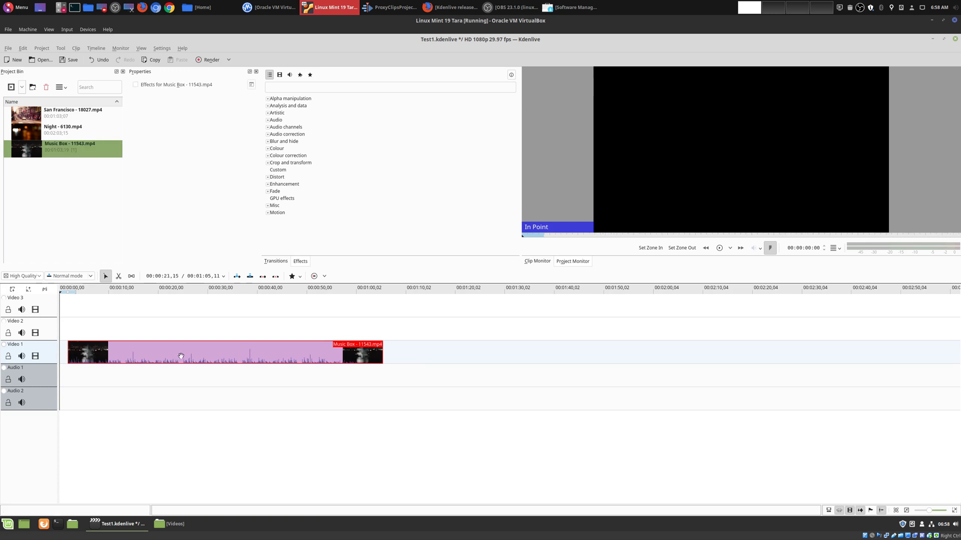
{"action": "left_click_drag", "start_coordinate": [151, 355], "coordinate": [79, 388]}
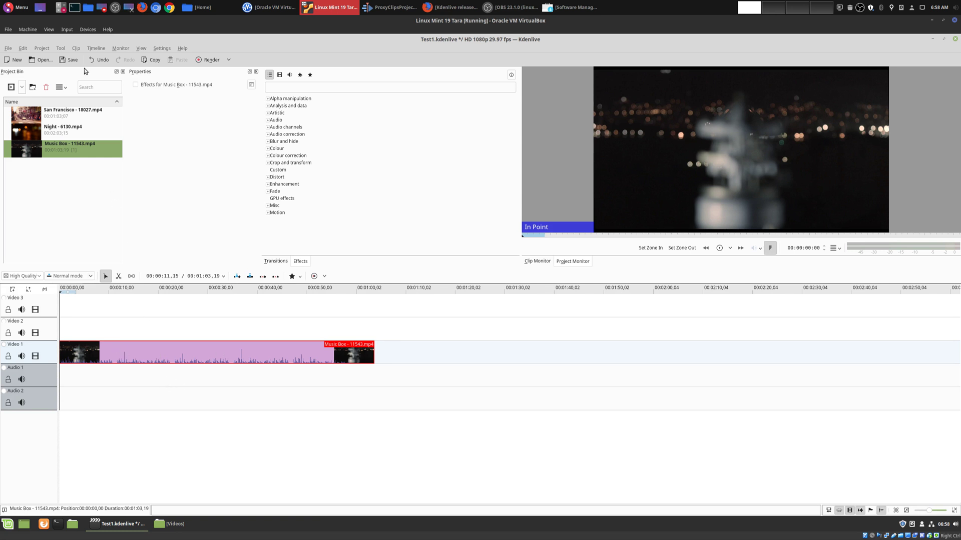
- Split the Music Box - 11543.mp4 clip's audio onto Audio 1, compare it with the host's timeline, and undo the split
{"action": "left_click", "coordinate": [78, 49]}
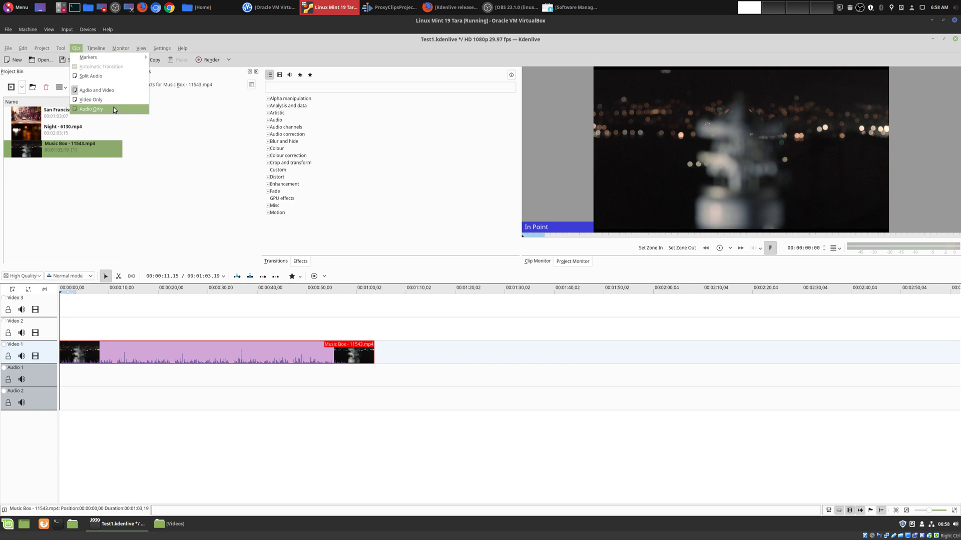
{"action": "left_click", "coordinate": [109, 78]}
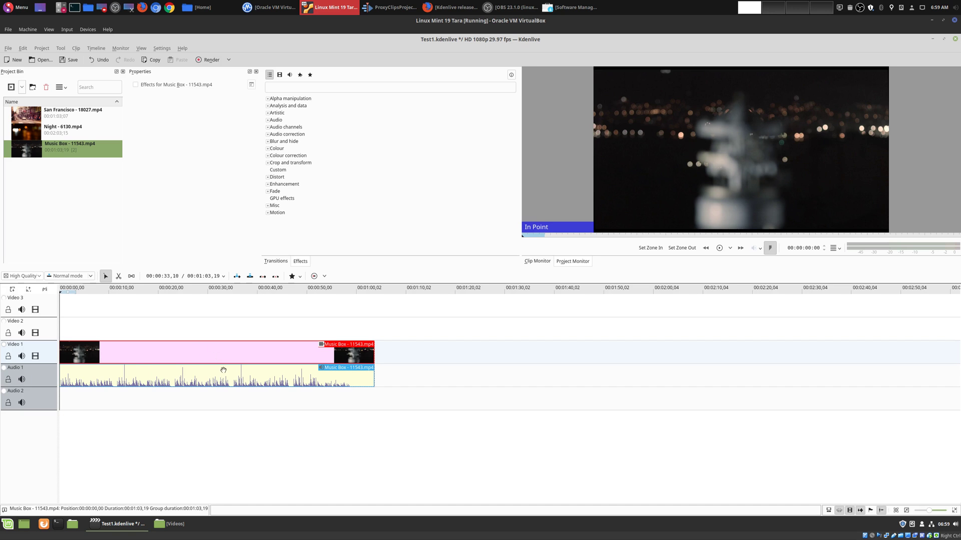
{"action": "key", "text": "alt+Tab"}
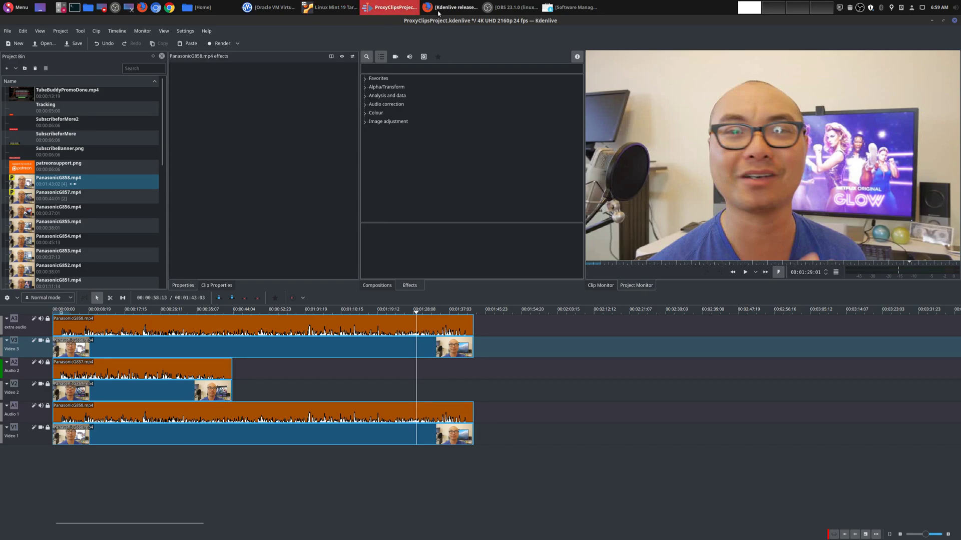
{"action": "left_click", "coordinate": [320, 8]}
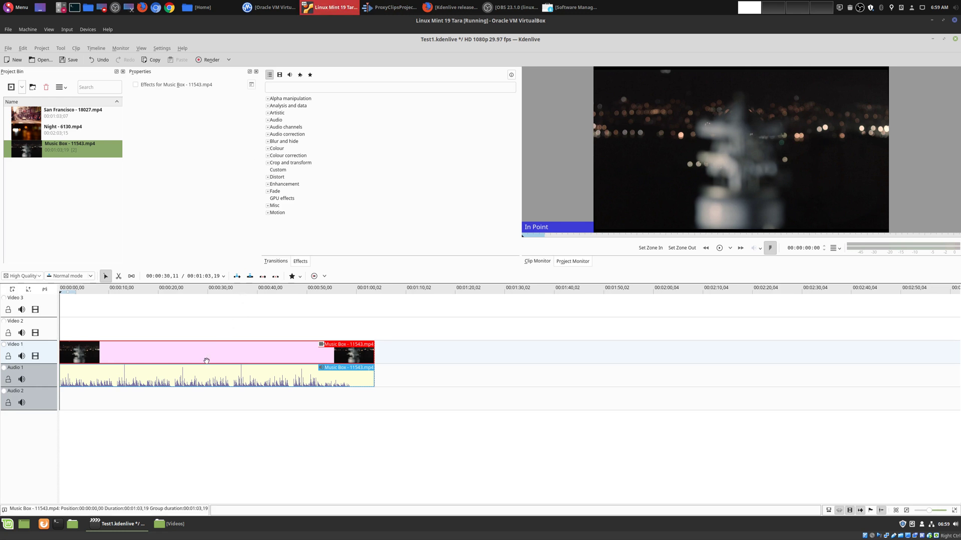
{"action": "left_click", "coordinate": [102, 60]}
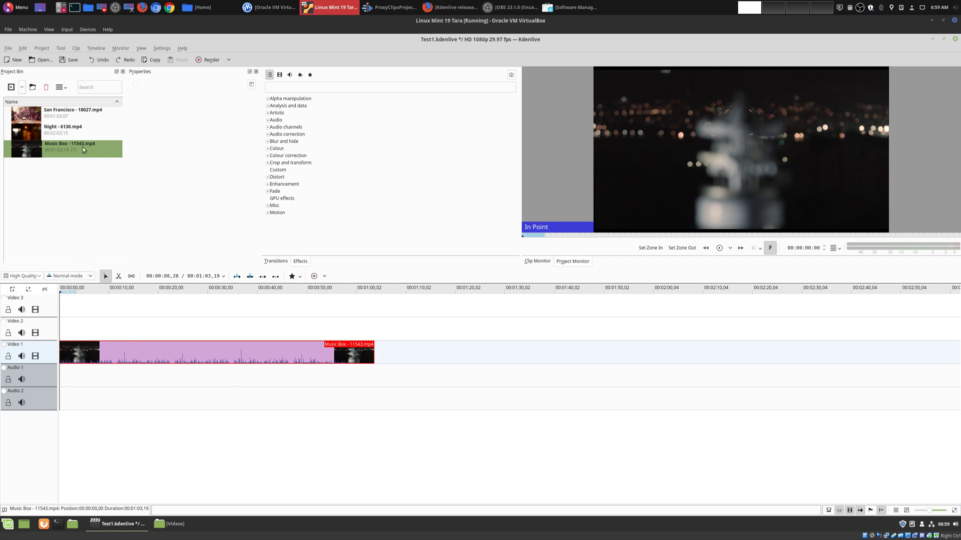
- Add Night - 6130.mp4 at the start of Video 2 and San Francisco - 18027.mp4 at the start of Video 3
{"action": "left_click_drag", "start_coordinate": [70, 130], "coordinate": [128, 335]}
{"action": "left_click", "coordinate": [74, 119]}
{"action": "left_click_drag", "start_coordinate": [74, 119], "coordinate": [59, 302]}
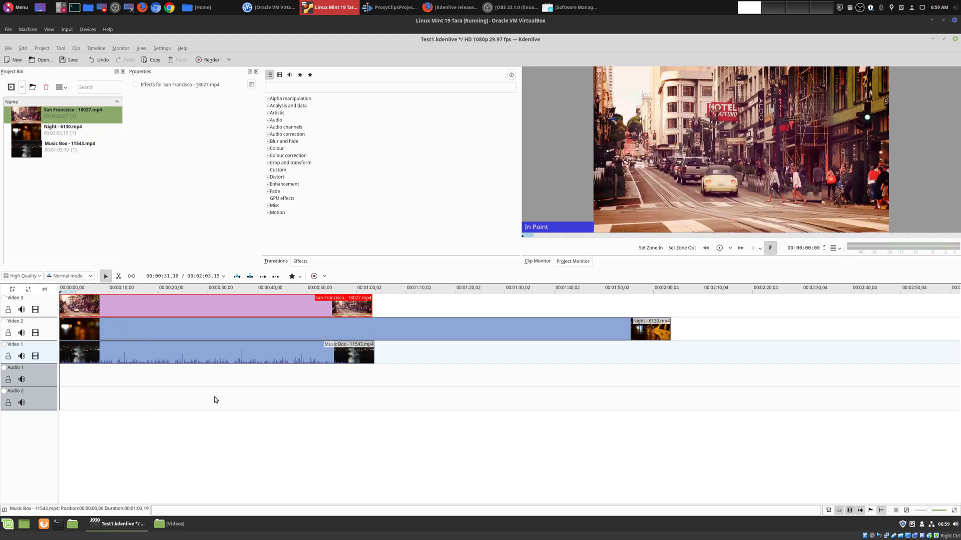
- Switch back to the host's Kdenlive to compare its mixed audio track layout
{"action": "left_click", "coordinate": [390, 7]}
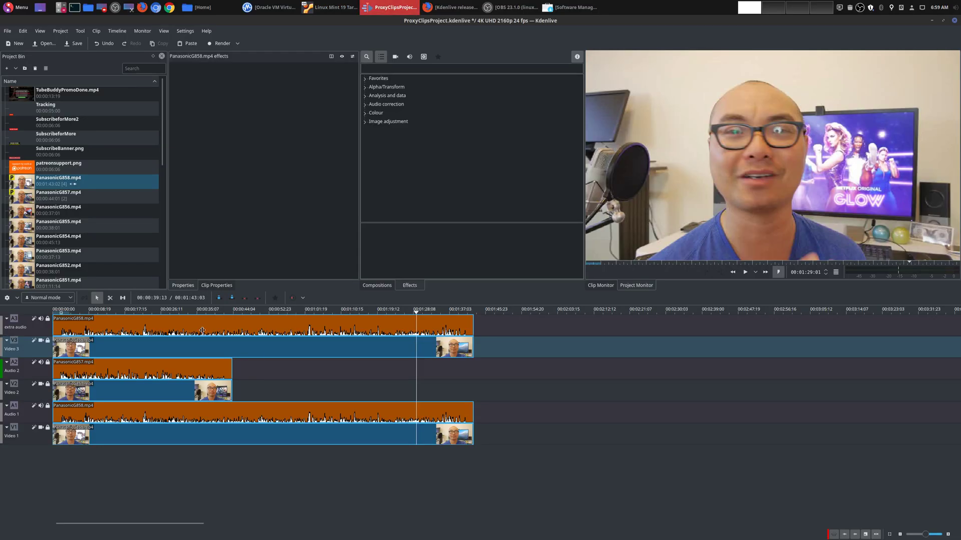
{"action": "left_click", "coordinate": [303, 311]}
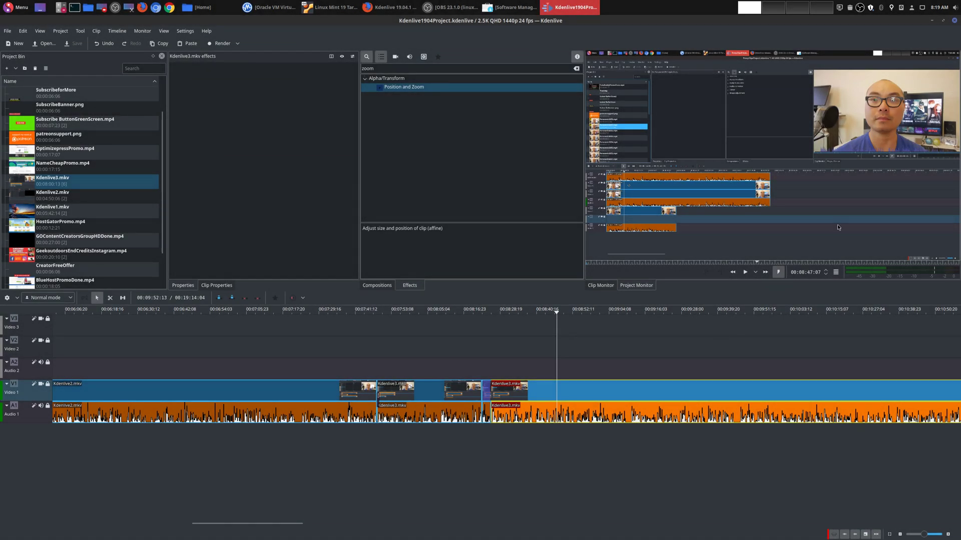
- Compare the monitor options with those in the virtual machine's Kdenlive, and return to the host's Kdenlive1904Project
{"action": "mouse_move", "coordinate": [955, 88]}
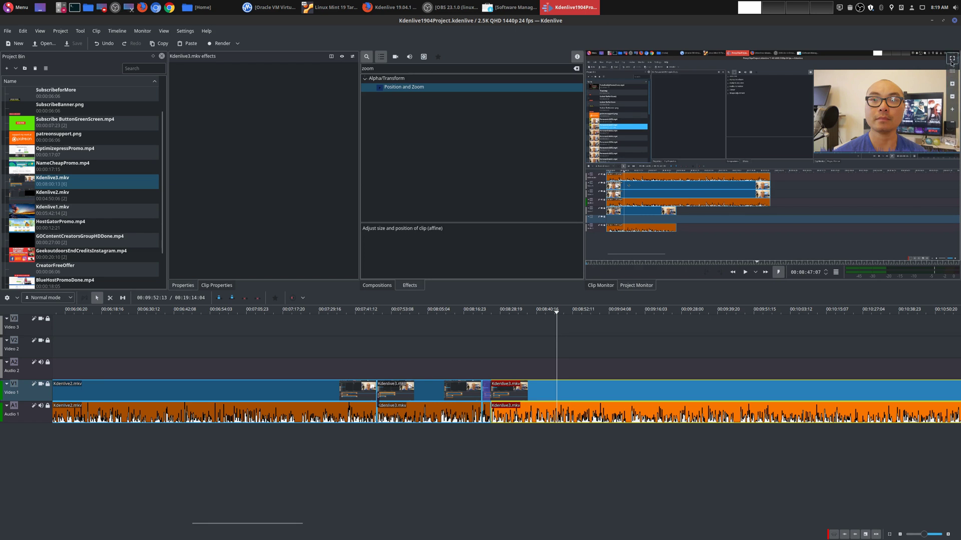
{"action": "left_click", "coordinate": [328, 9]}
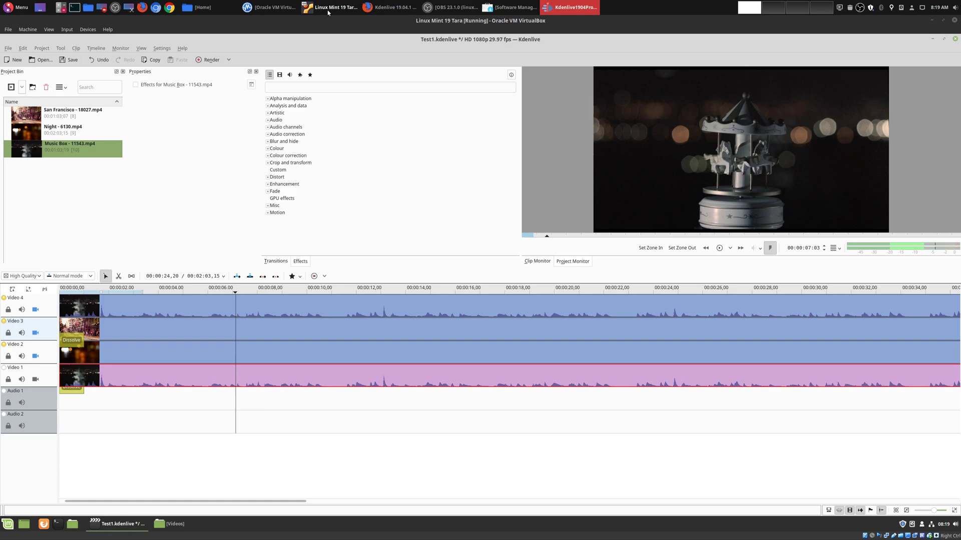
{"action": "right_click", "coordinate": [903, 105]}
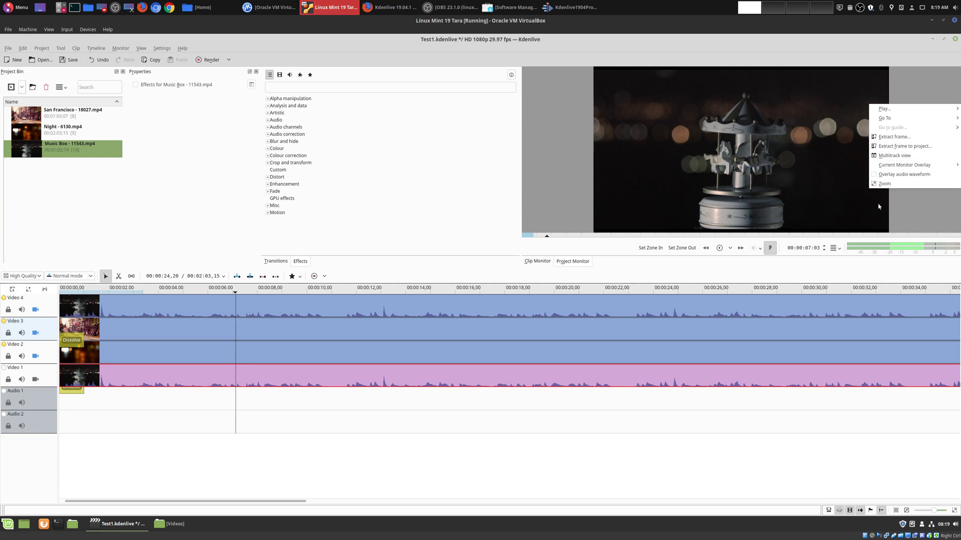
{"action": "left_click", "coordinate": [625, 216]}
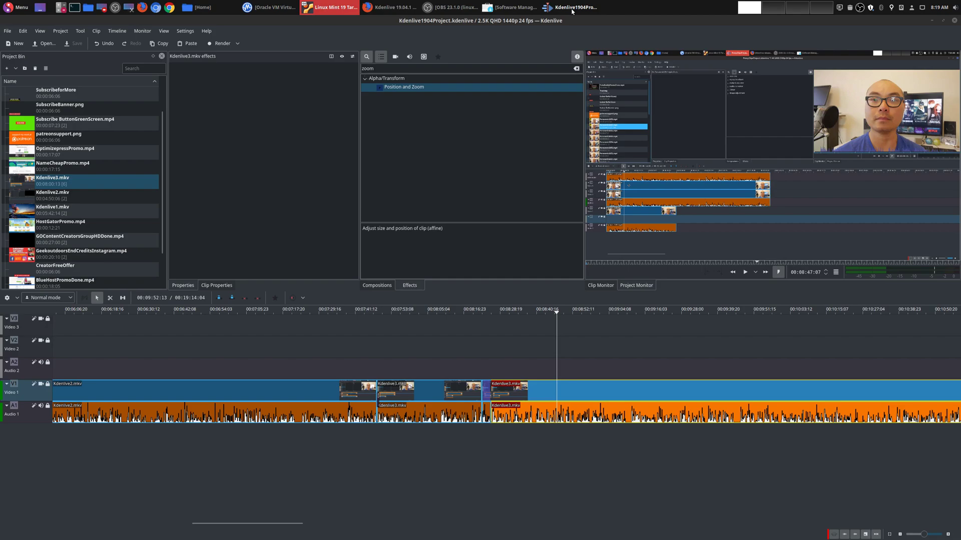
{"action": "left_click", "coordinate": [573, 7]}
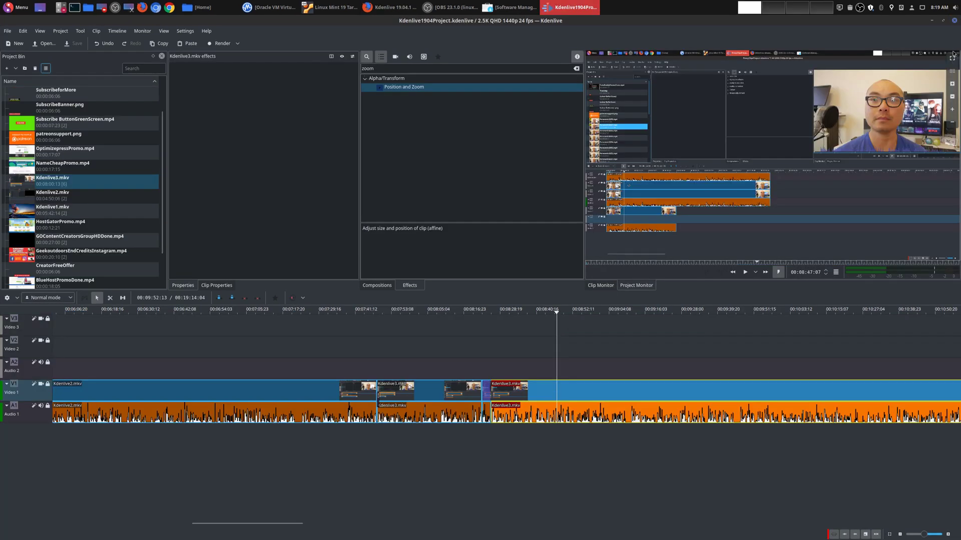
- Cycle through the project monitor's guide overlays until none is shown
{"action": "left_click", "coordinate": [953, 70]}
{"action": "left_click", "coordinate": [953, 70]}
{"action": "left_click", "coordinate": [953, 70]}
{"action": "left_click", "coordinate": [954, 70]}
{"action": "left_click", "coordinate": [953, 70]}
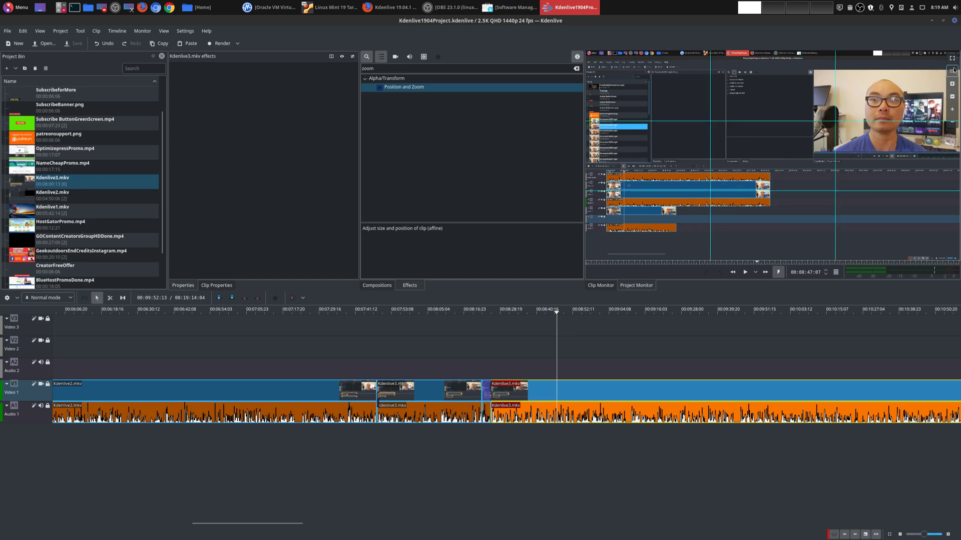
{"action": "left_click", "coordinate": [953, 70]}
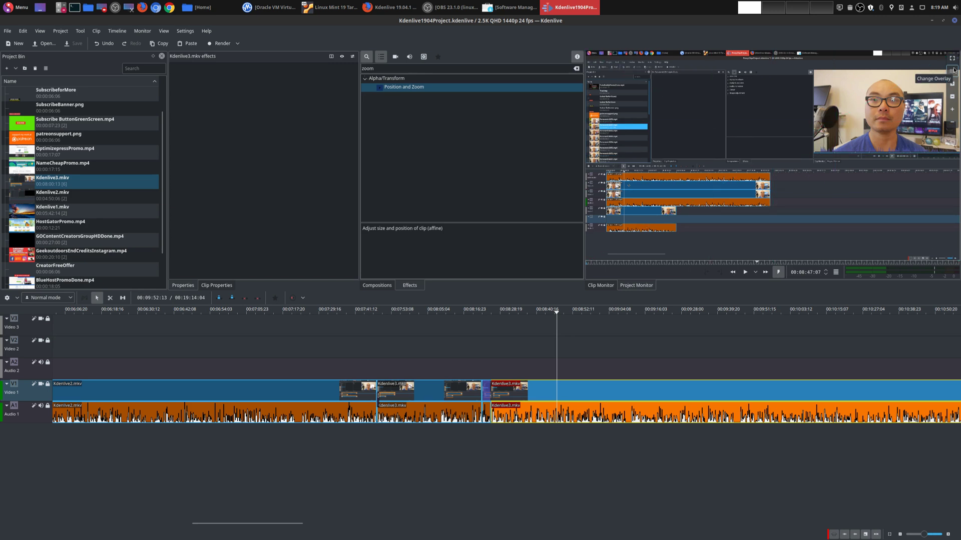
- Zoom out the project monitor and select the short Kdenlive3.mkv clip on Video 1 at about 00:08:24 to view its Position and Zoom frame
{"action": "left_click", "coordinate": [952, 97]}
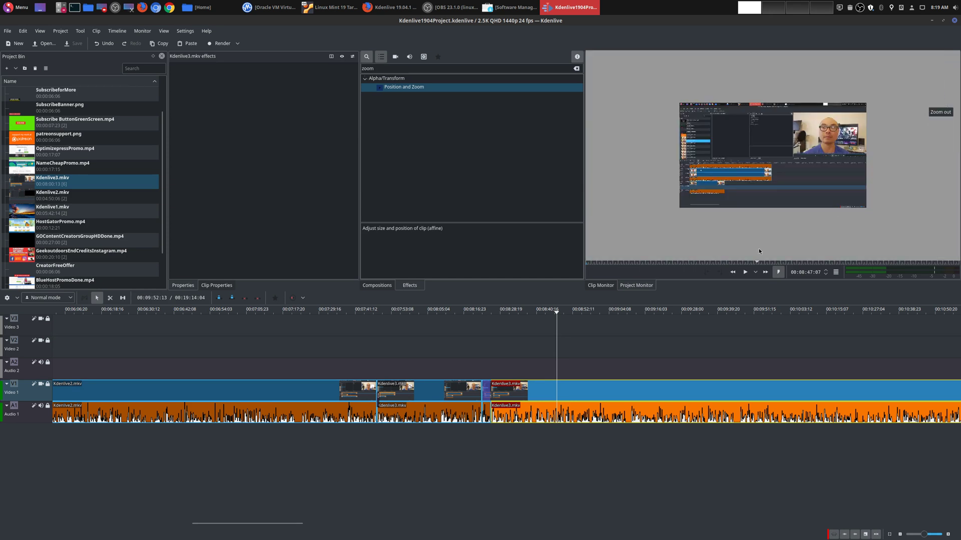
{"action": "left_click", "coordinate": [486, 372]}
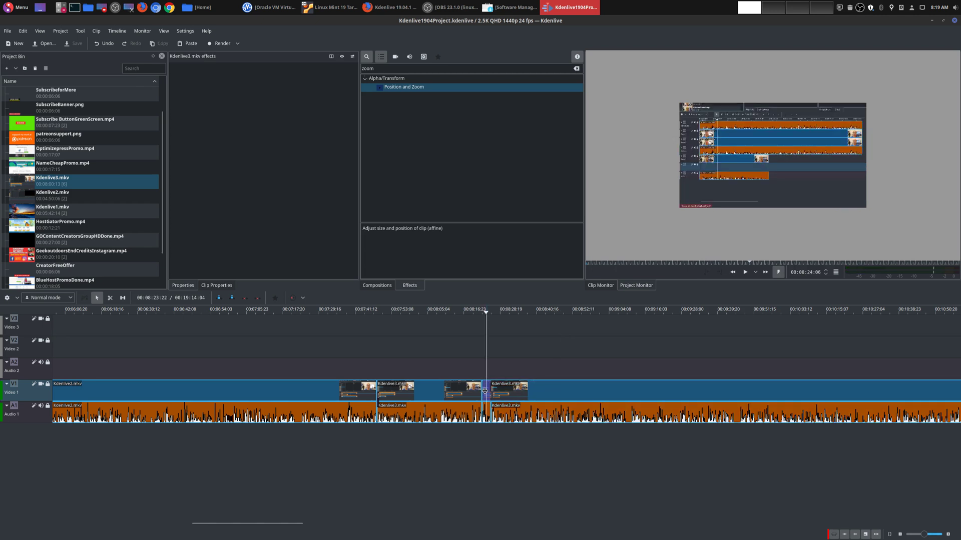
{"action": "left_click", "coordinate": [485, 391]}
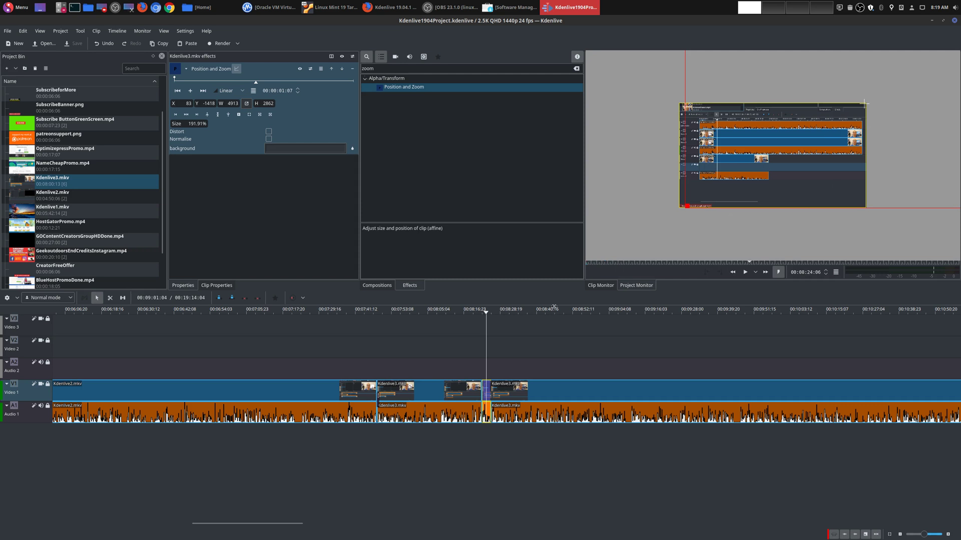
- Move the playhead to about 00:08:38 and zoom the project monitor in and back out
{"action": "left_click", "coordinate": [530, 373]}
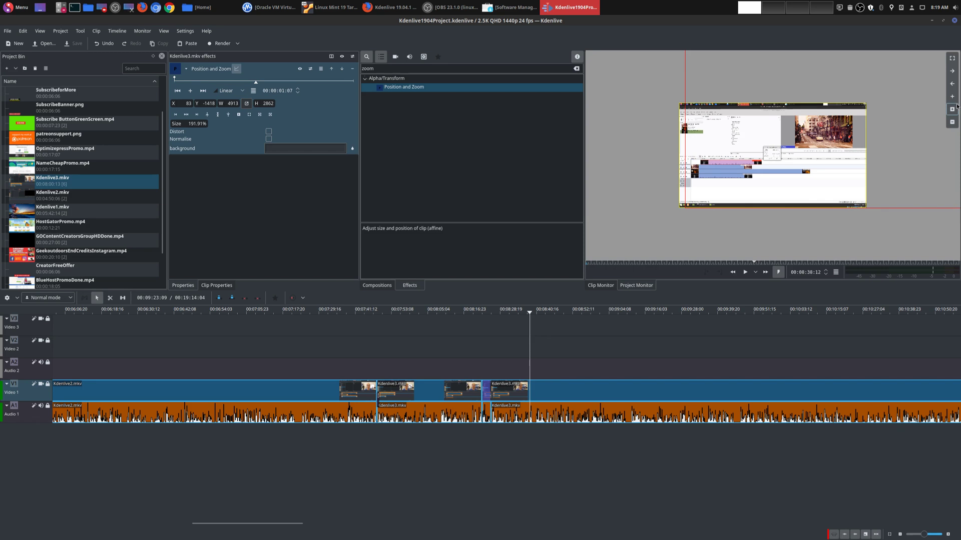
{"action": "left_click", "coordinate": [956, 107]}
{"action": "left_click", "coordinate": [956, 107]}
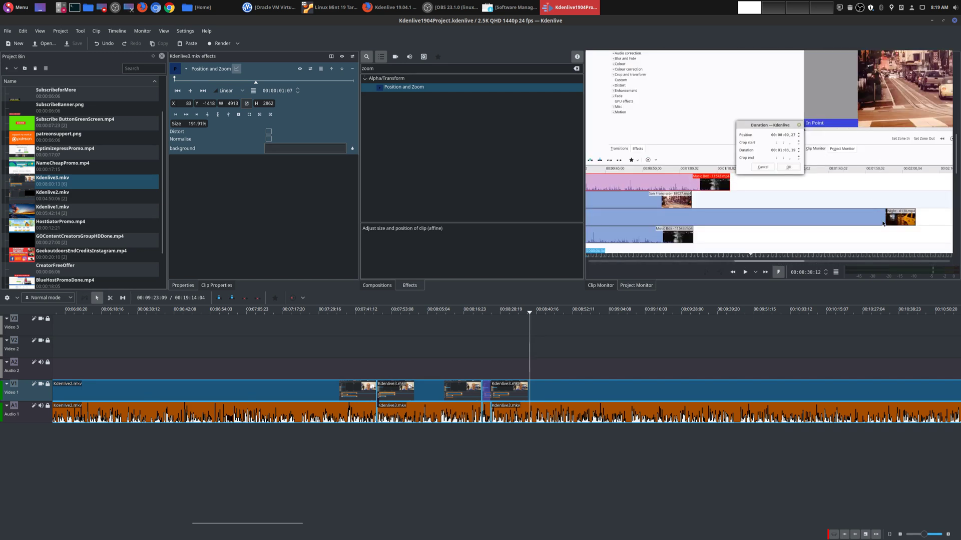
{"action": "left_click", "coordinate": [956, 107]}
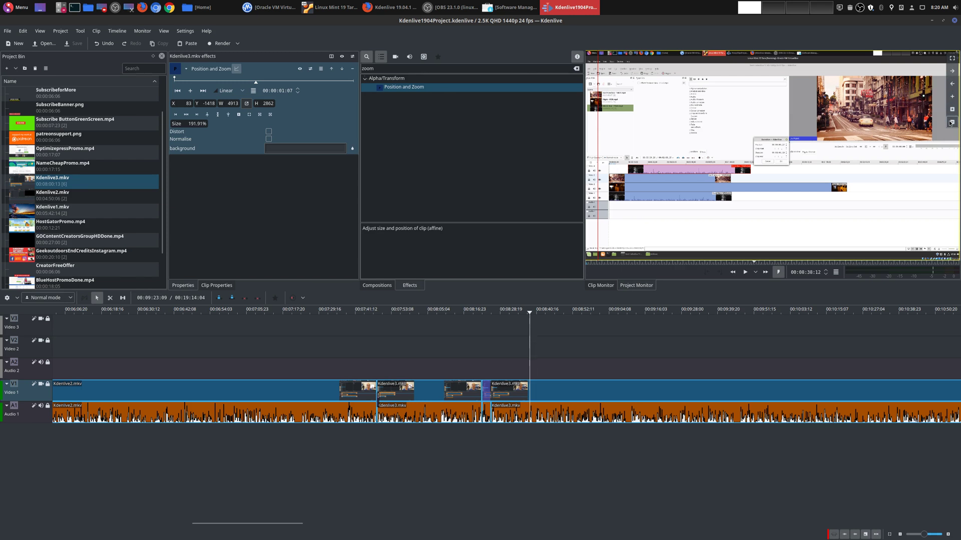
- Select the long Kdenlive3.mkv clip on Video 1 and preview the frame at about 00:08:45
{"action": "left_click", "coordinate": [572, 393]}
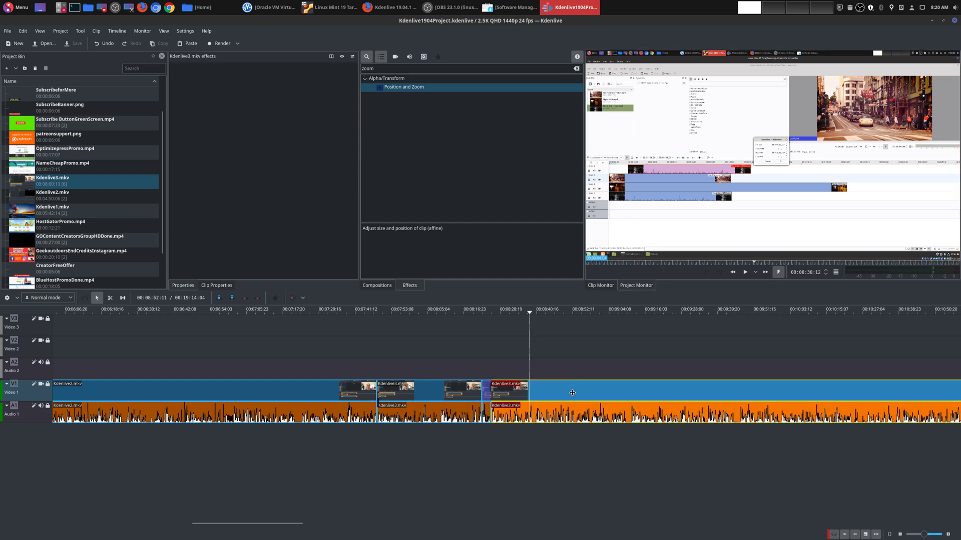
{"action": "left_click", "coordinate": [550, 370]}
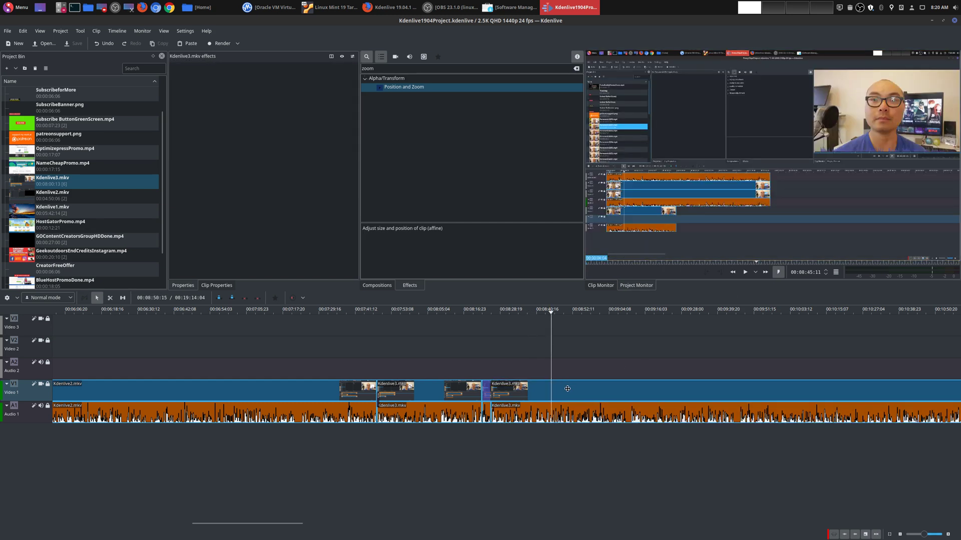
{"action": "left_click", "coordinate": [568, 390]}
{"action": "mouse_move", "coordinate": [949, 106]}
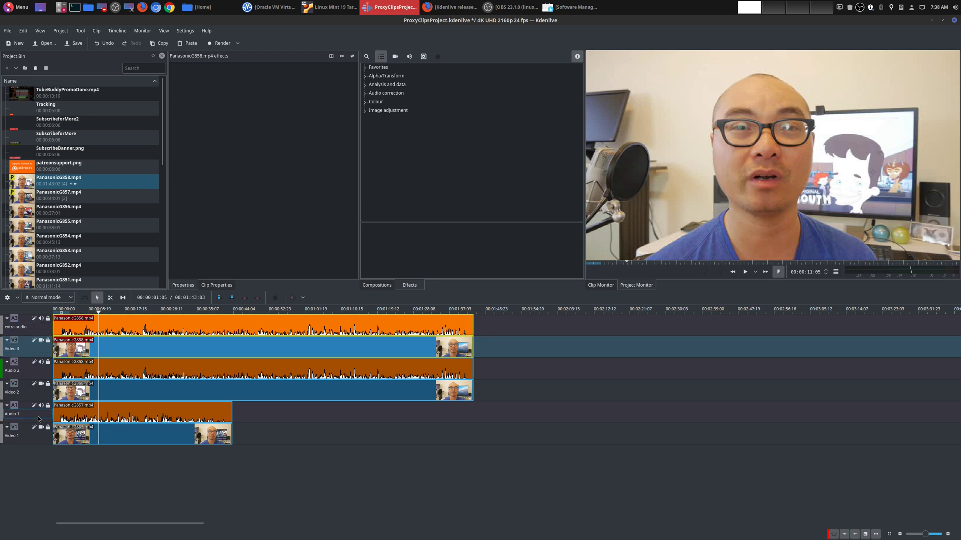
- Insert a video track under the A3 - extra audio track in ProxyClipsProject
{"action": "left_click", "coordinate": [26, 321]}
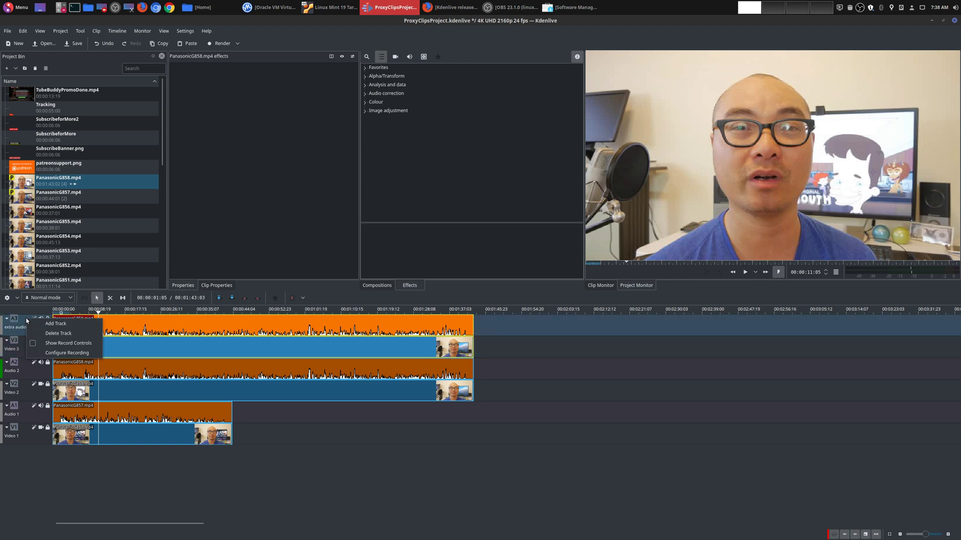
{"action": "double_click", "coordinate": [68, 323]}
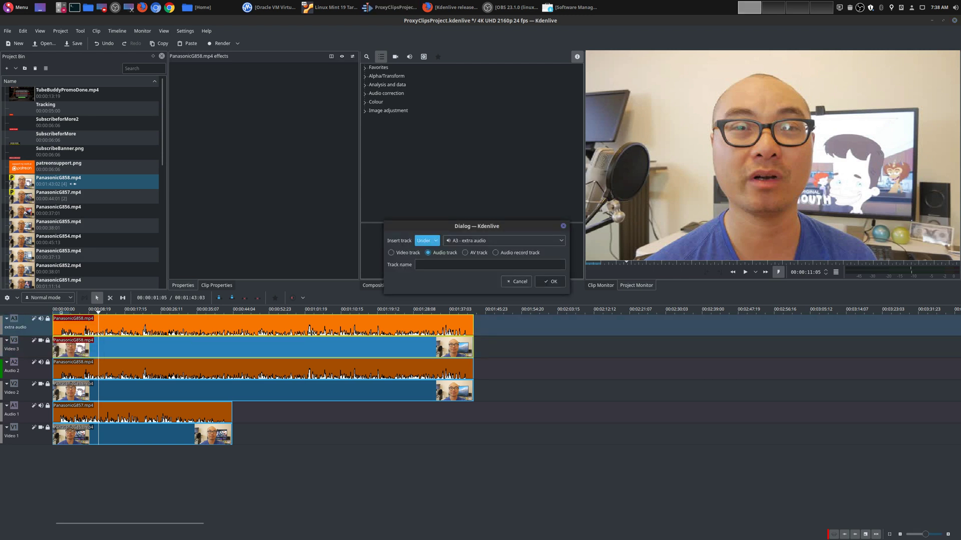
{"action": "left_click", "coordinate": [392, 253]}
{"action": "left_click", "coordinate": [544, 285]}
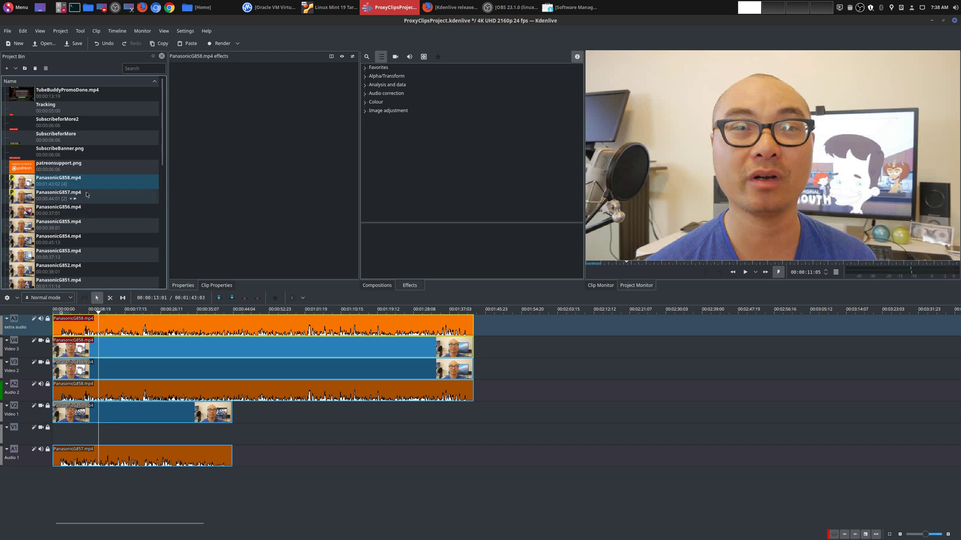
- Try to place PanasonicG857.mp4 from the project bin at the start of the empty V1 track
{"action": "left_click_drag", "start_coordinate": [113, 195], "coordinate": [75, 429]}
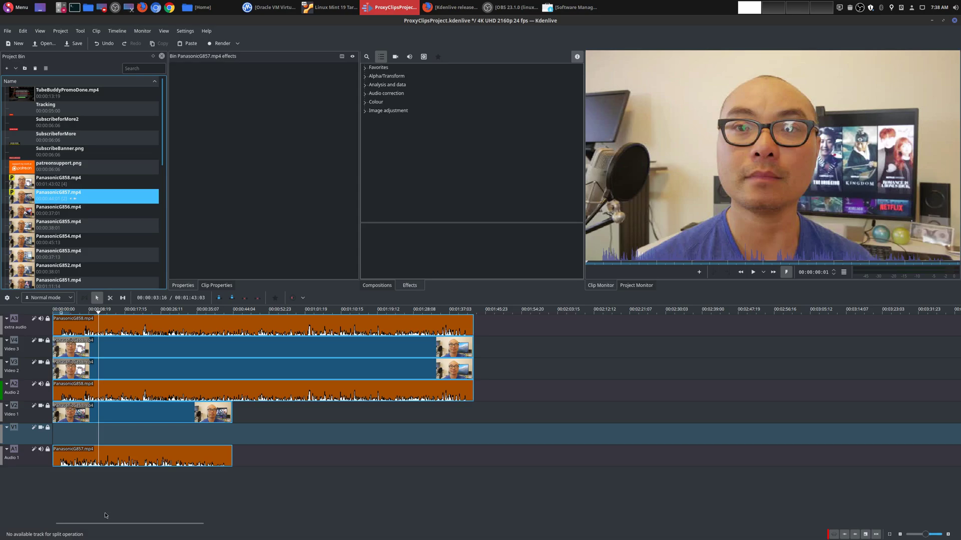
- Switch to Kdenlive in the Linux Mint virtual machine and insert a video track named Video 4 above Video 3
{"action": "left_click", "coordinate": [330, 7]}
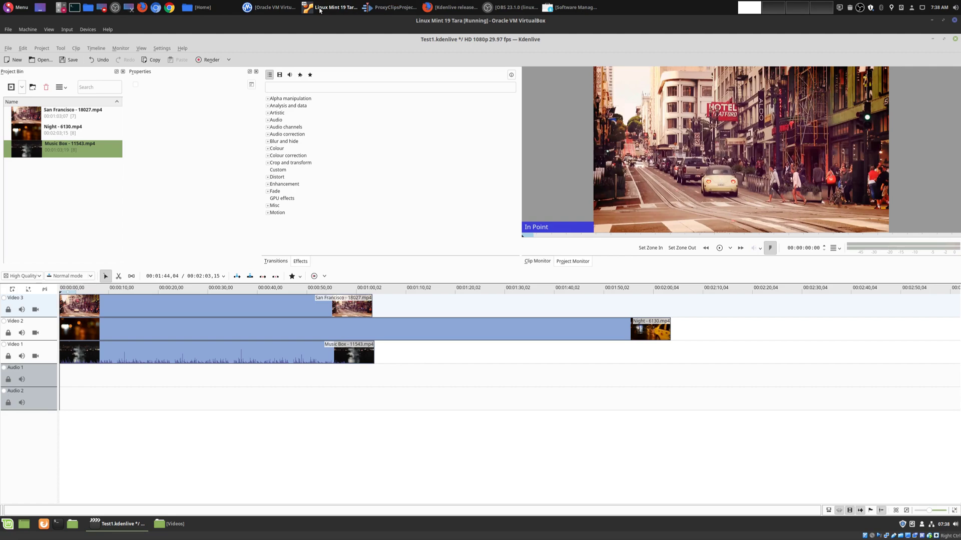
{"action": "right_click", "coordinate": [47, 299]}
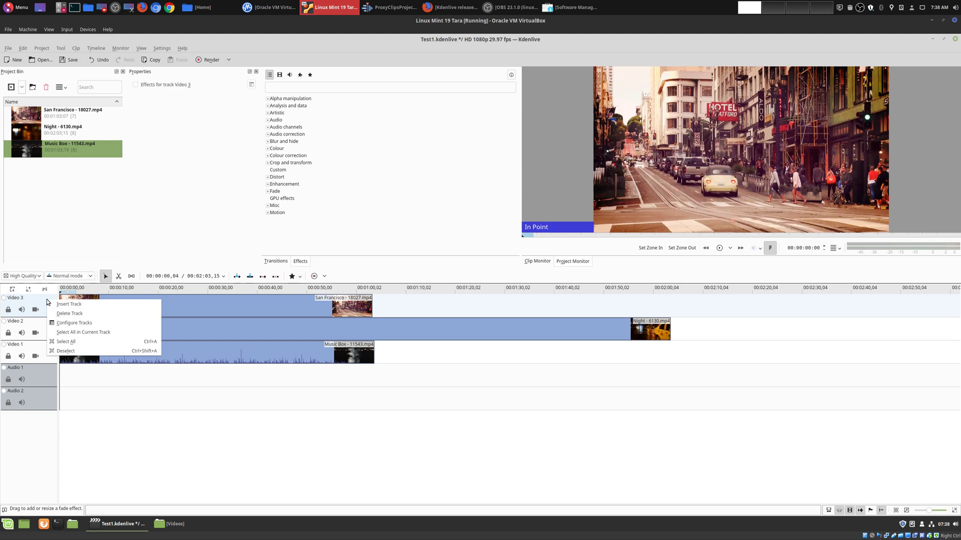
{"action": "left_click", "coordinate": [67, 305]}
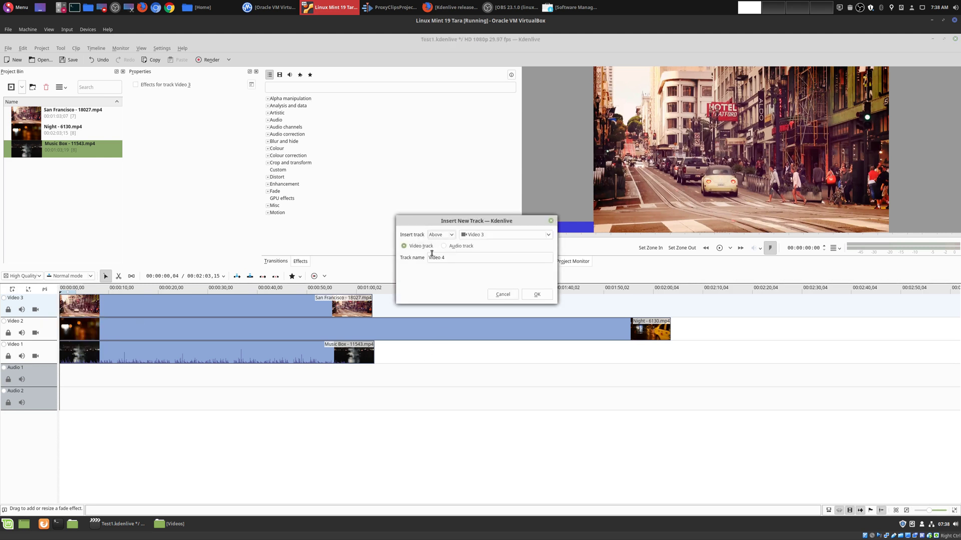
{"action": "left_click", "coordinate": [537, 294]}
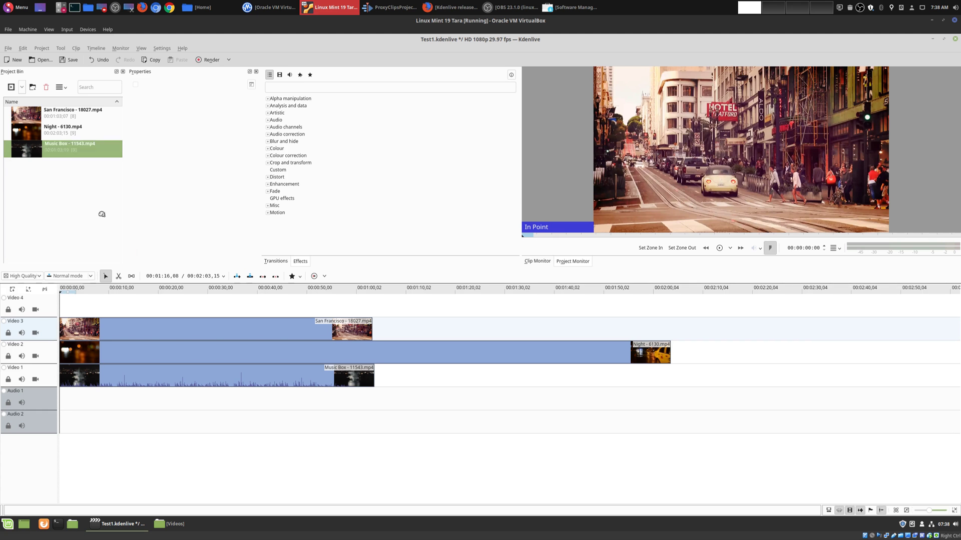
- Place Music Box - 11543.mp4 on the Video 4 track, starting at the beginning of the timeline
{"action": "left_click_drag", "start_coordinate": [93, 149], "coordinate": [109, 308]}
{"action": "double_click", "coordinate": [182, 306]}
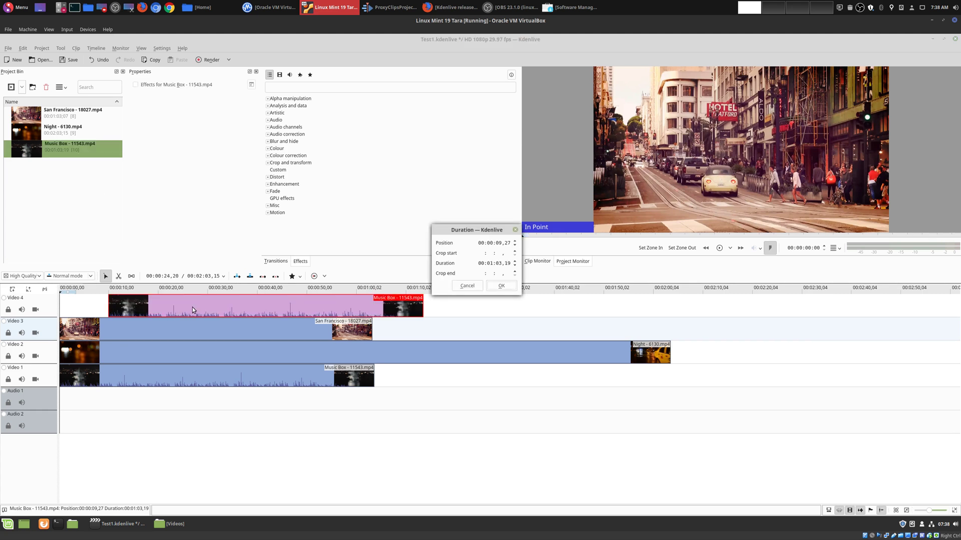
{"action": "left_click", "coordinate": [456, 286]}
{"action": "left_click_drag", "start_coordinate": [300, 317], "coordinate": [251, 316]}
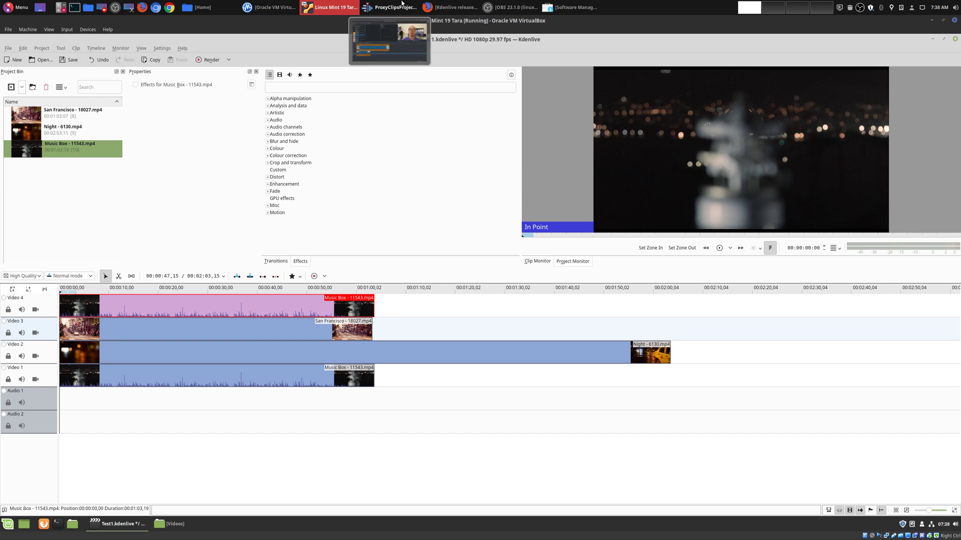
- Switch back to ProxyClipsProject and insert an AV track under the A3 - extra audio track
{"action": "left_click", "coordinate": [400, 6]}
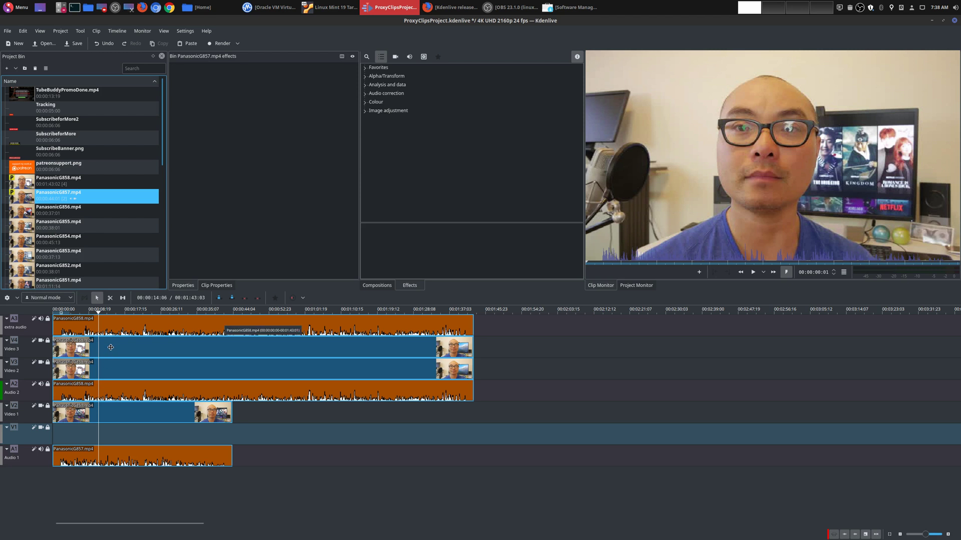
{"action": "left_click", "coordinate": [22, 319]}
{"action": "right_click", "coordinate": [22, 319]}
{"action": "left_click", "coordinate": [54, 321]}
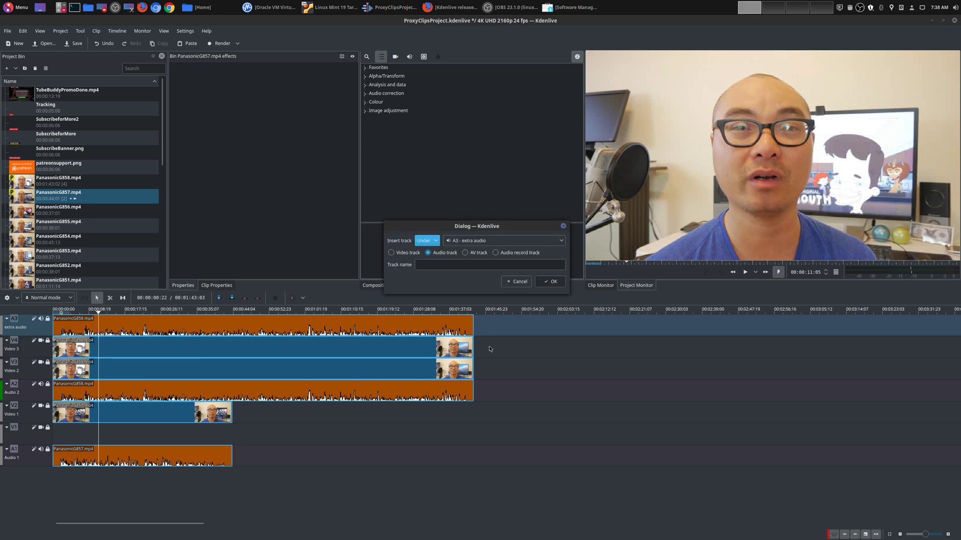
{"action": "left_click", "coordinate": [465, 253]}
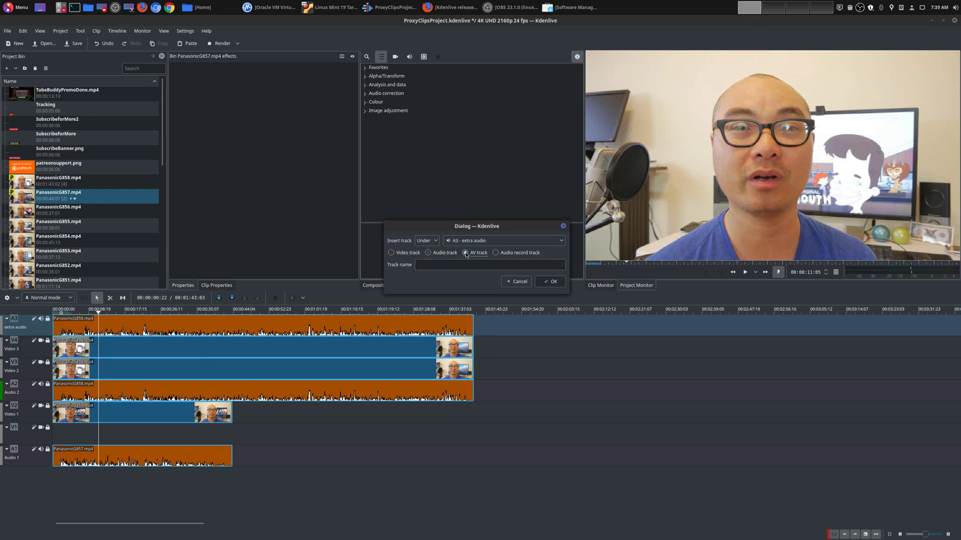
{"action": "left_click", "coordinate": [496, 253]}
{"action": "left_click", "coordinate": [465, 253]}
{"action": "left_click", "coordinate": [551, 281]}
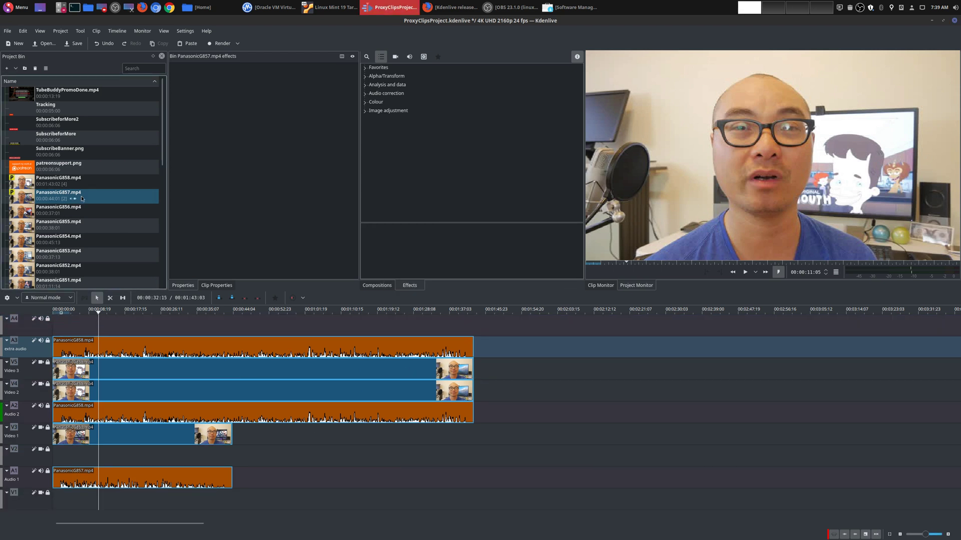
- Place PanasonicG857.mp4 at the start of the new A4 and V1 tracks and preview the frame at about 00:00:45
{"action": "left_click_drag", "start_coordinate": [97, 196], "coordinate": [109, 324]}
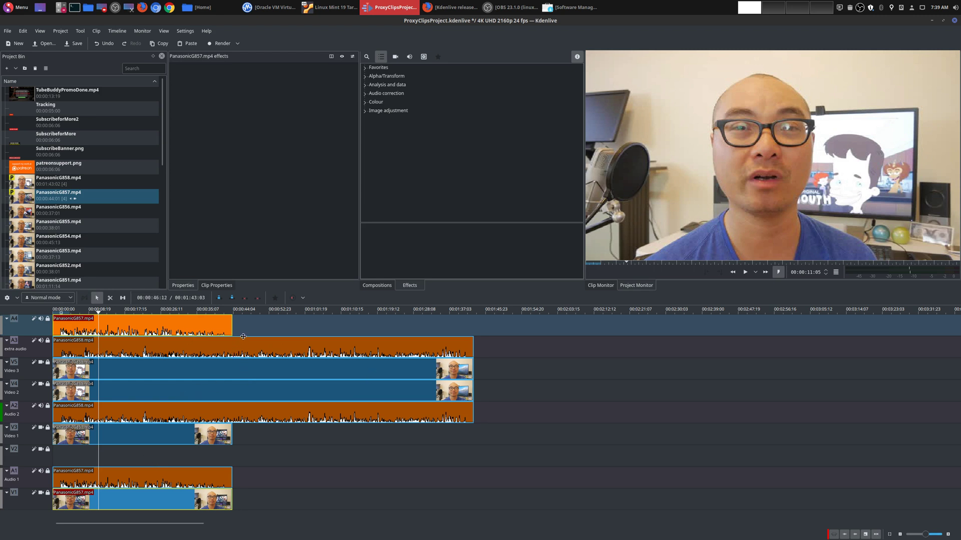
{"action": "left_click", "coordinate": [244, 320]}
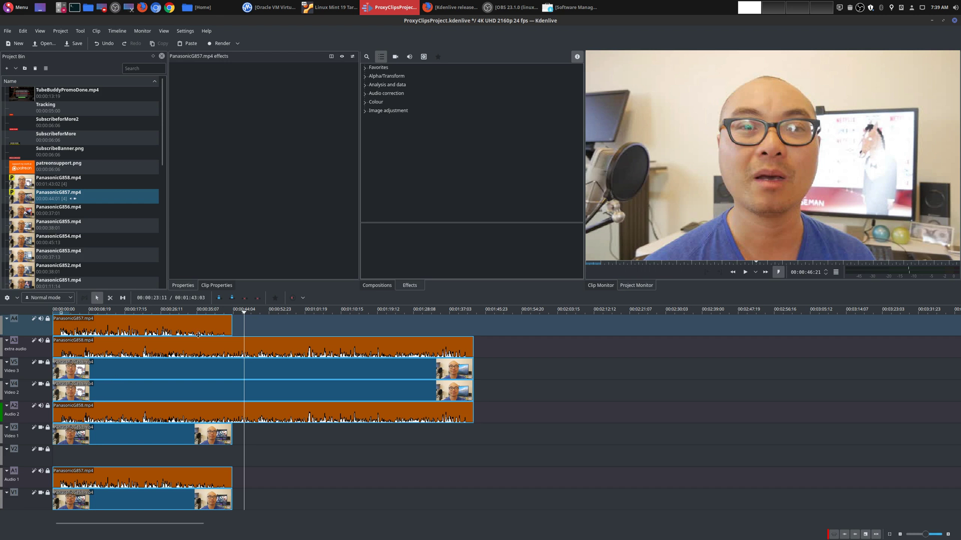
{"action": "left_click", "coordinate": [239, 326]}
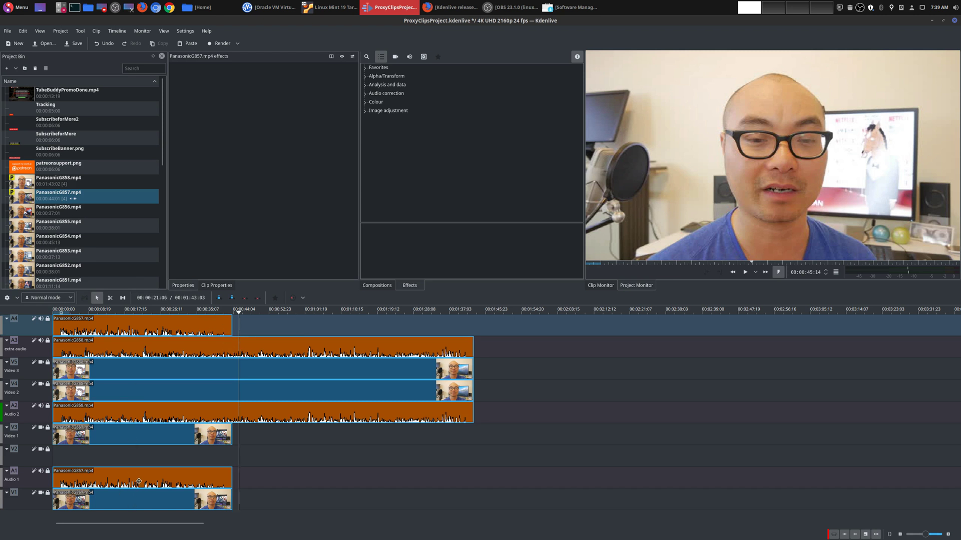
- Insert an audio record track under A4 and move the playhead to about 00:00:02
{"action": "right_click", "coordinate": [25, 320]}
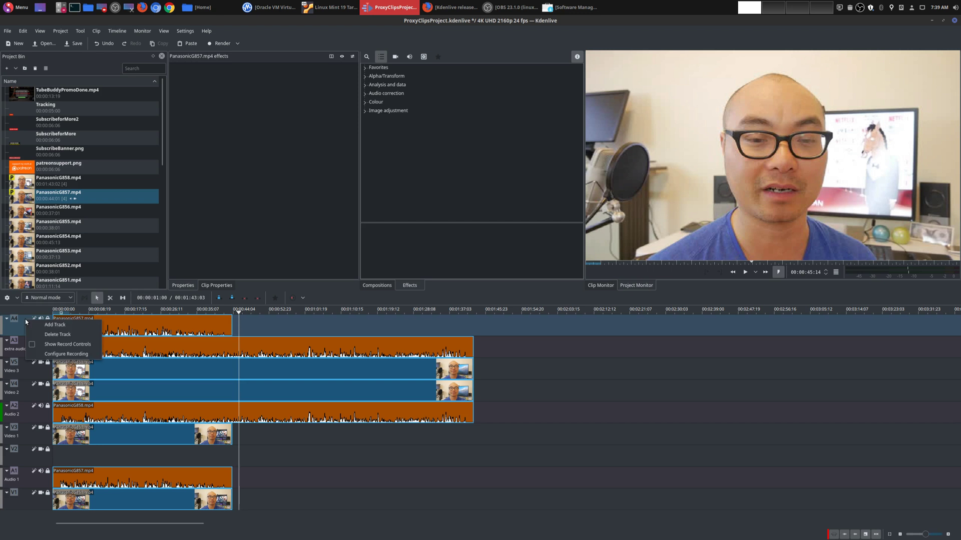
{"action": "left_click", "coordinate": [52, 326]}
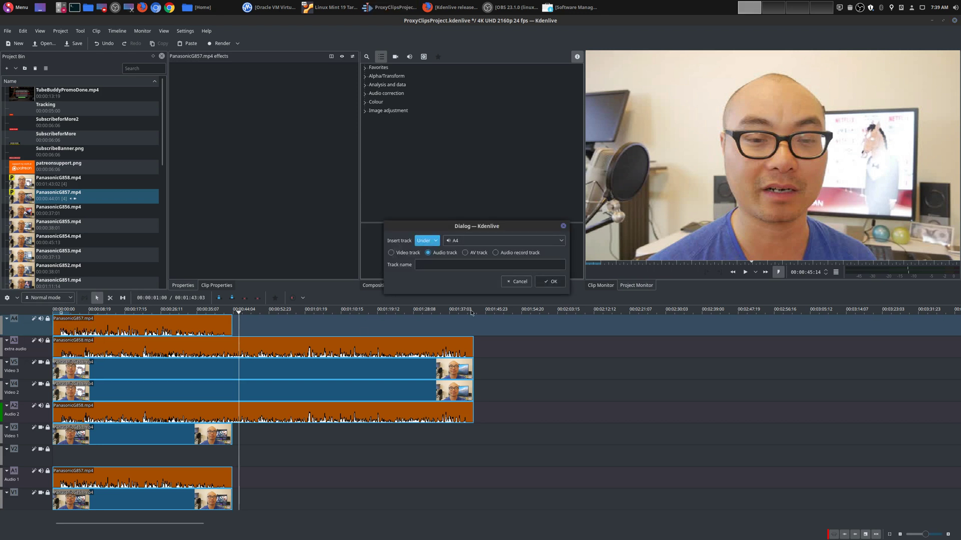
{"action": "left_click", "coordinate": [495, 252]}
{"action": "left_click", "coordinate": [551, 282]}
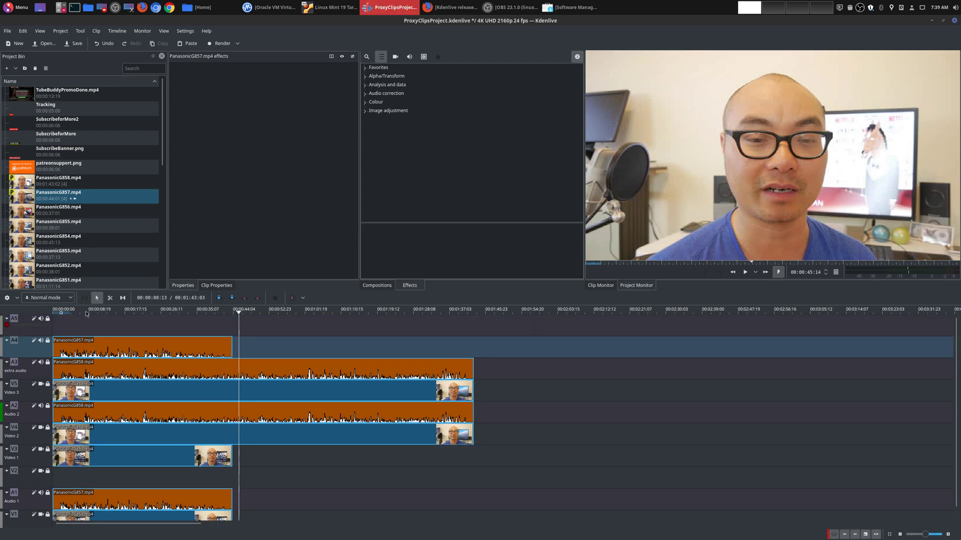
{"action": "left_click", "coordinate": [67, 322]}
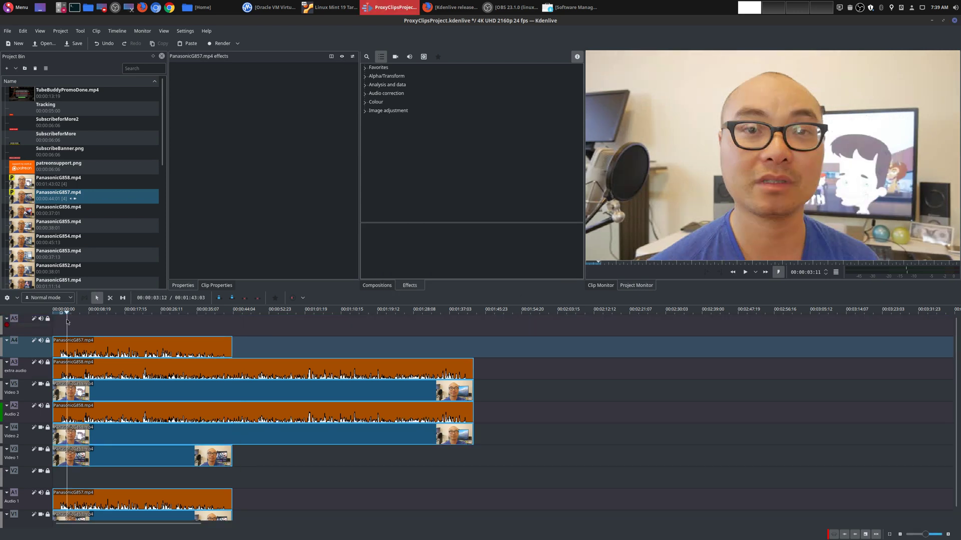
{"action": "left_click", "coordinate": [62, 320]}
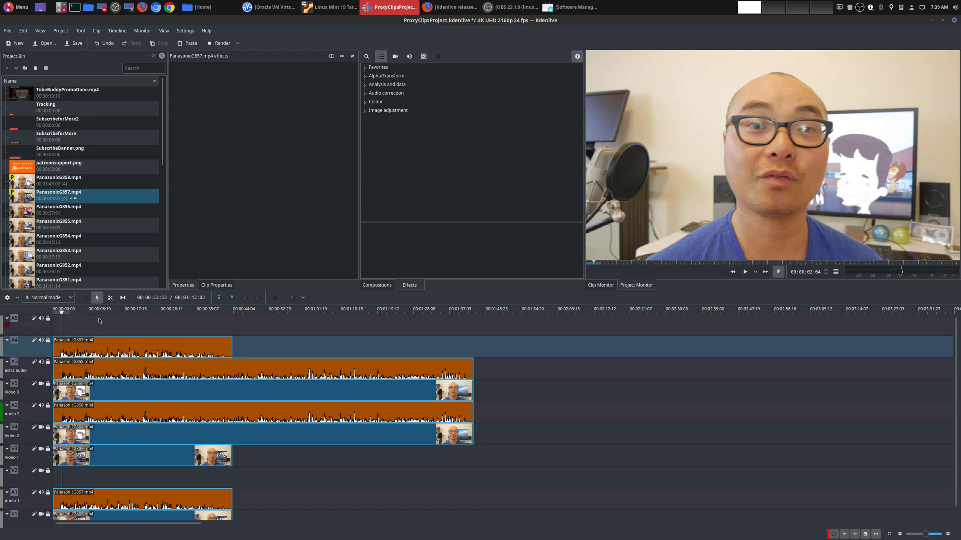
- Open the new record track's recording configuration and review the detected audio devices and the Screen Grab and Blackmagic capture settings
{"action": "right_click", "coordinate": [30, 332]}
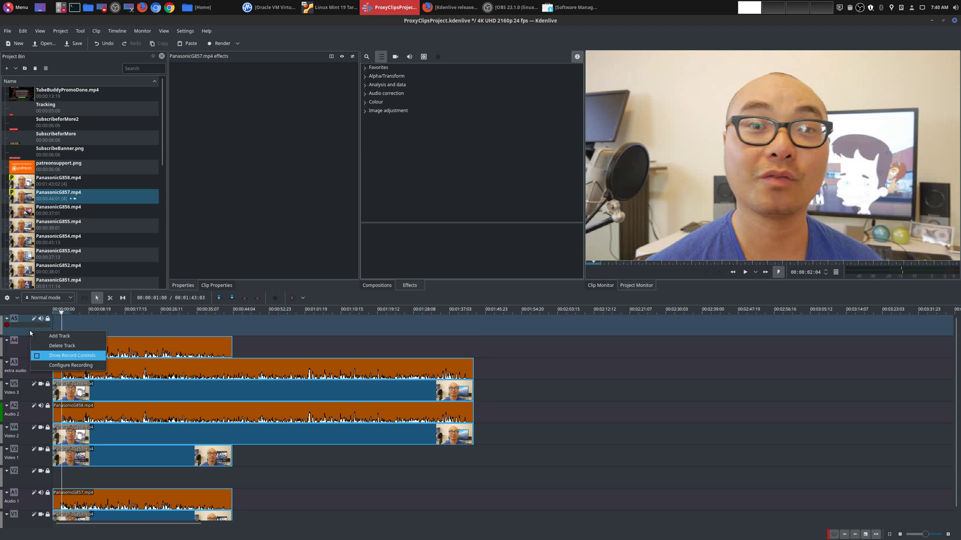
{"action": "left_click", "coordinate": [62, 365]}
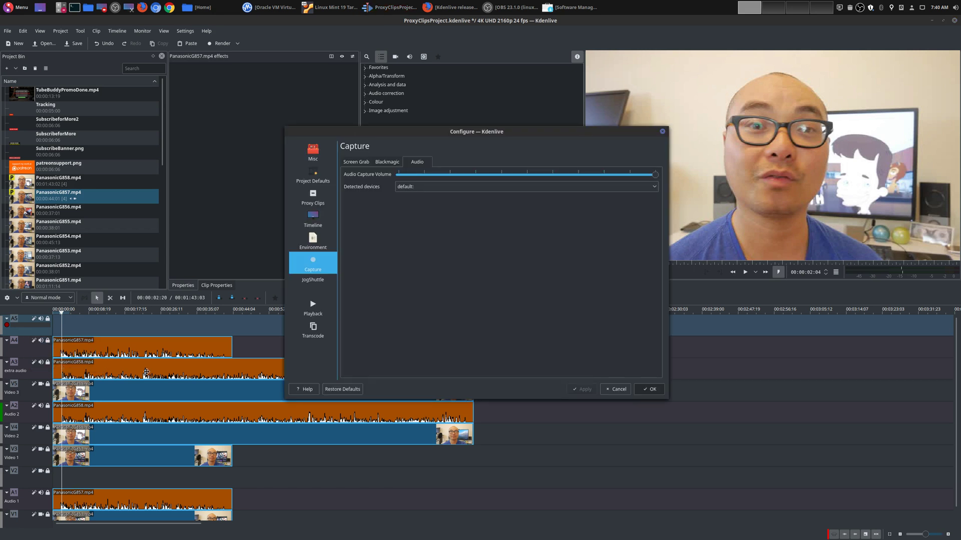
{"action": "left_click", "coordinate": [585, 185]}
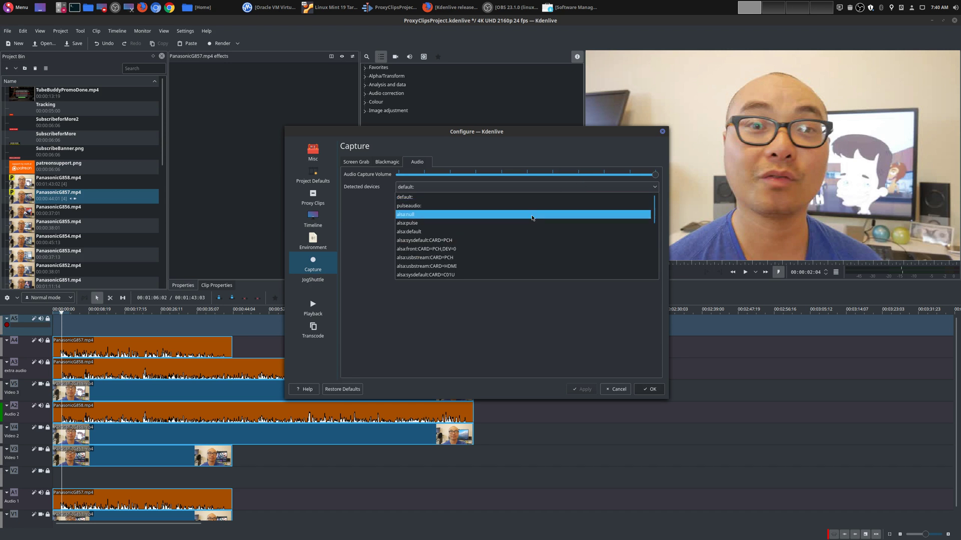
{"action": "left_click", "coordinate": [378, 222]}
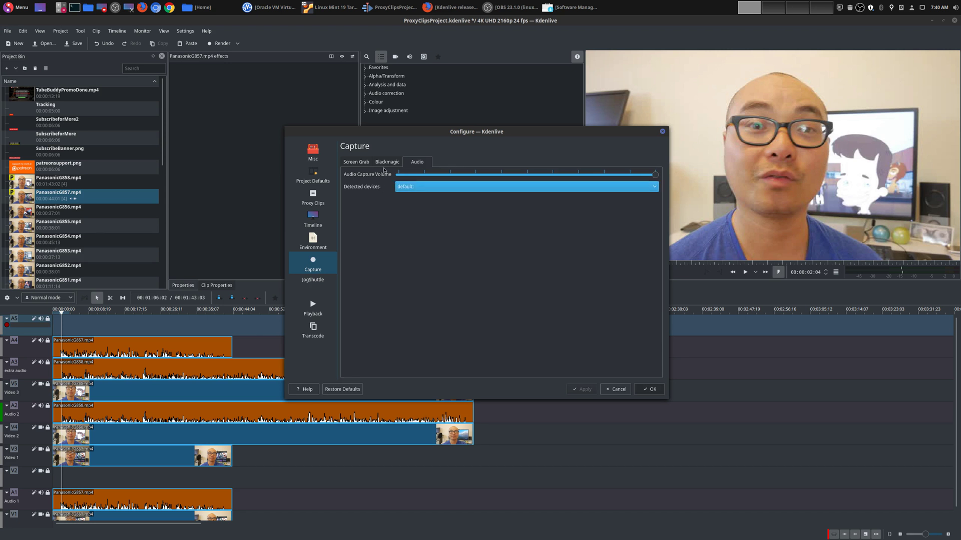
{"action": "left_click", "coordinate": [356, 161]}
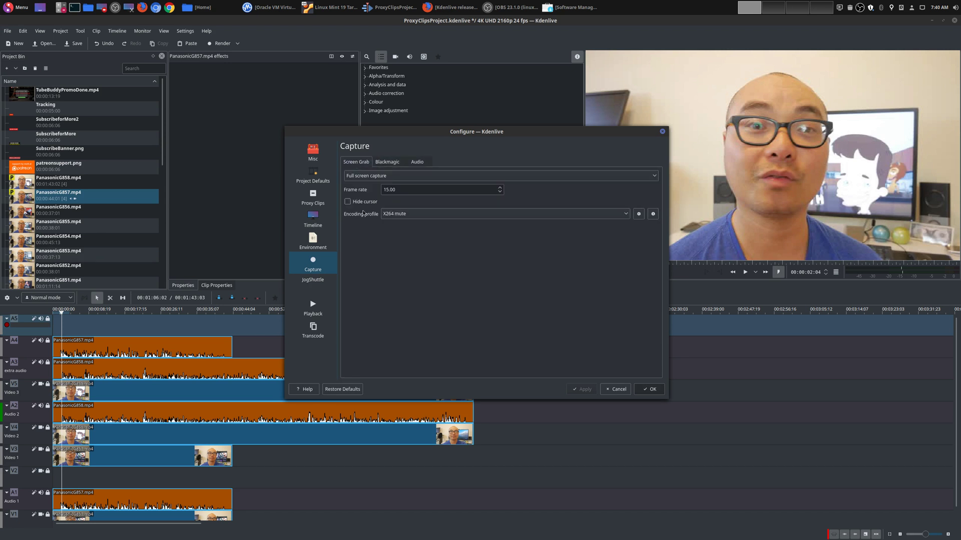
{"action": "left_click", "coordinate": [386, 162]}
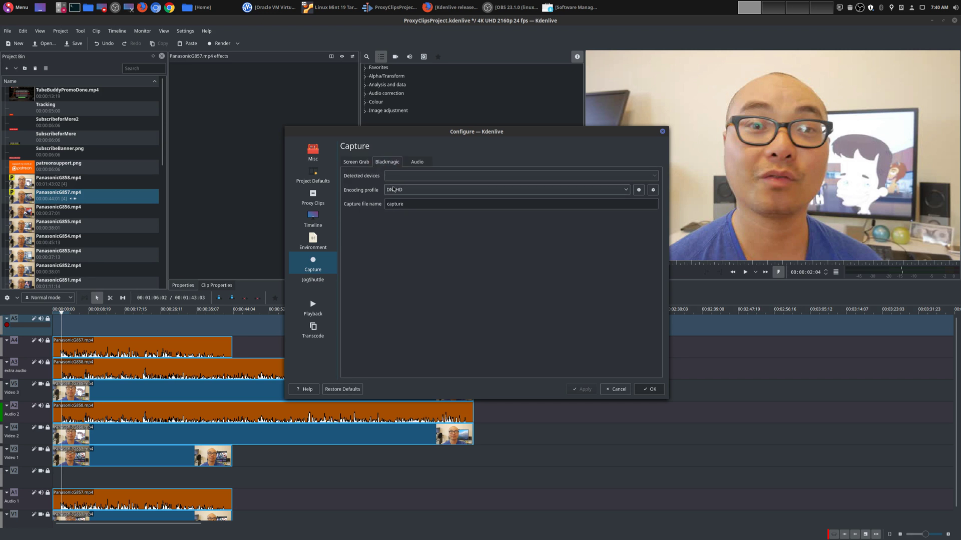
{"action": "left_click", "coordinate": [417, 162]}
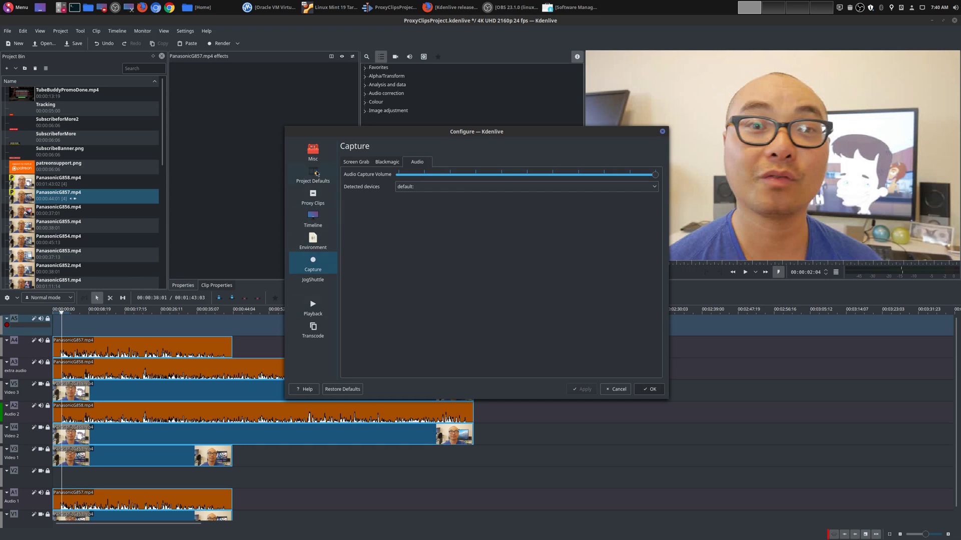
- Review the Misc, Project Defaults and Proxy Clips settings in the configuration
{"action": "left_click", "coordinate": [313, 152]}
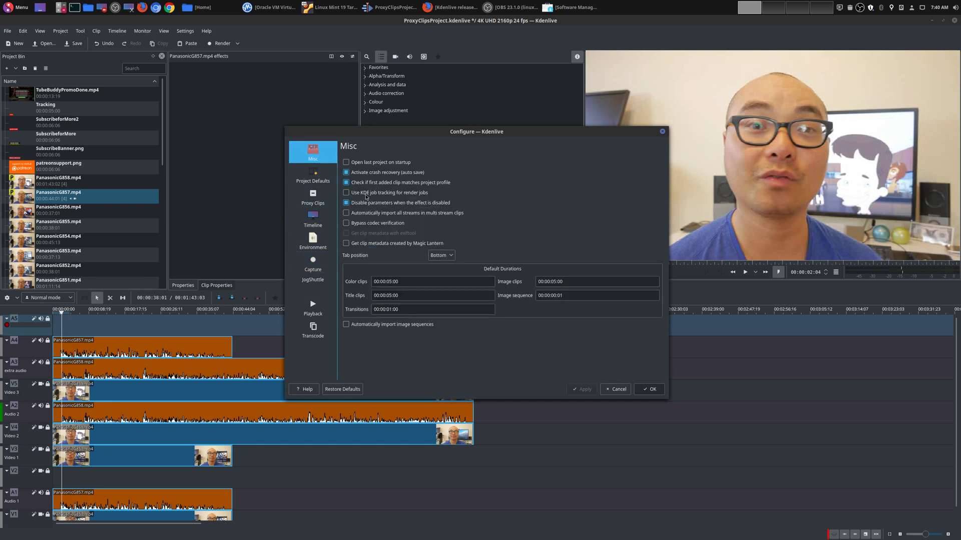
{"action": "left_click", "coordinate": [314, 175]}
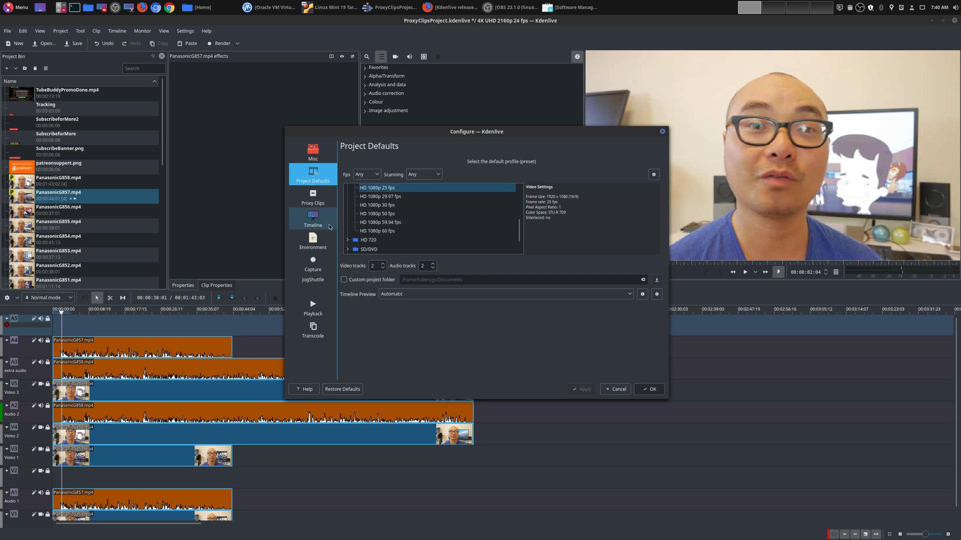
{"action": "left_click", "coordinate": [312, 198]}
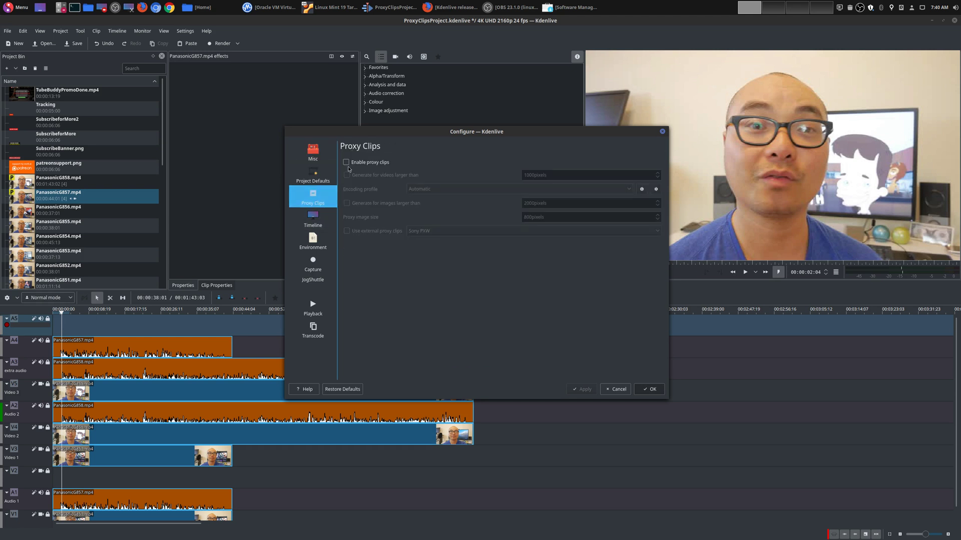
- Turn separate channels for the timeline's audio thumbnails on and back off, applying each change
{"action": "left_click", "coordinate": [313, 219]}
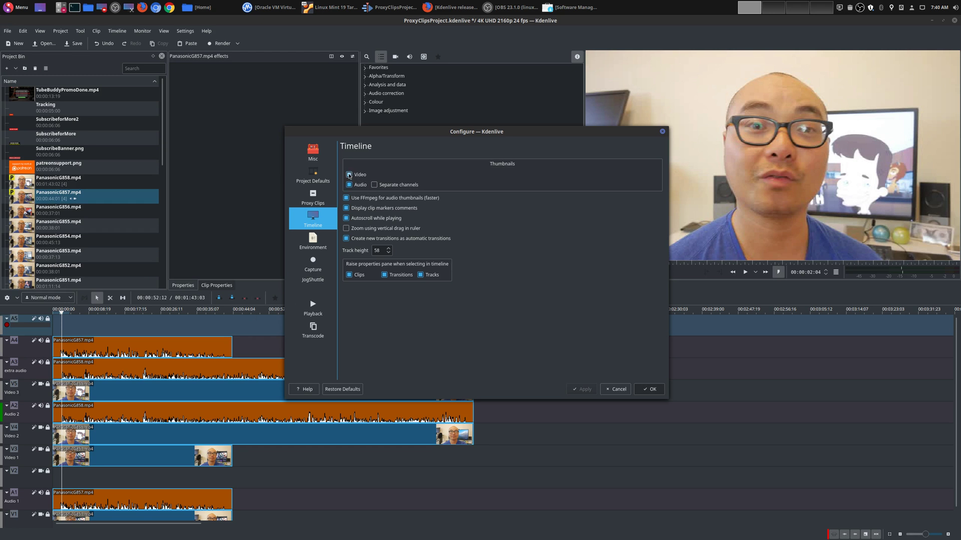
{"action": "left_click", "coordinate": [373, 184]}
{"action": "left_click", "coordinate": [582, 389]}
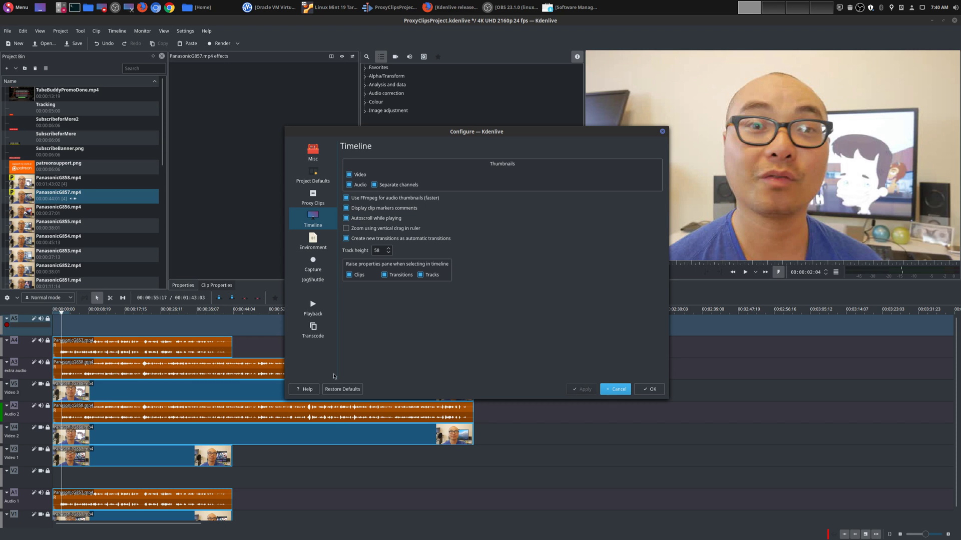
{"action": "left_click", "coordinate": [374, 185]}
{"action": "left_click", "coordinate": [584, 389]}
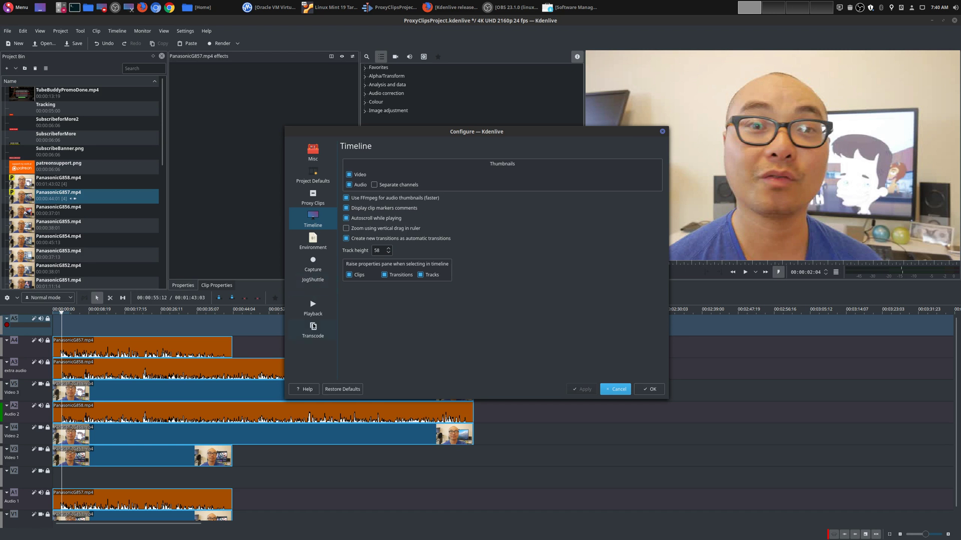
- Review the Transcode and Playback settings and close the configuration without saving
{"action": "left_click", "coordinate": [313, 328]}
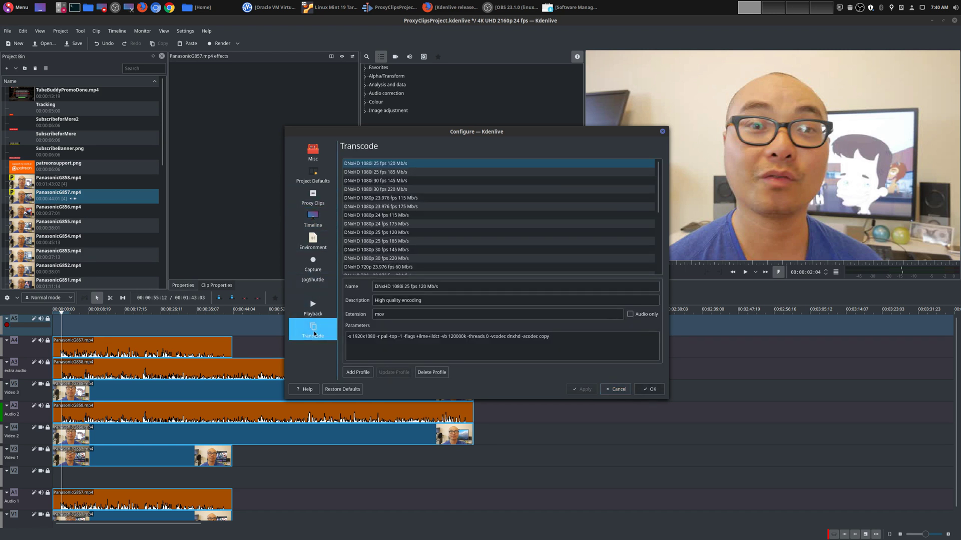
{"action": "left_click", "coordinate": [312, 309]}
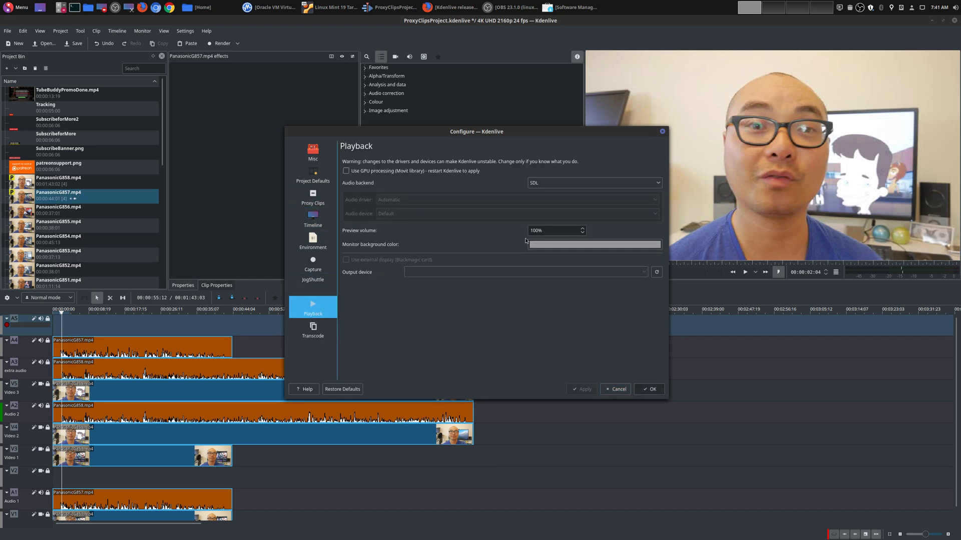
{"action": "left_click", "coordinate": [615, 390]}
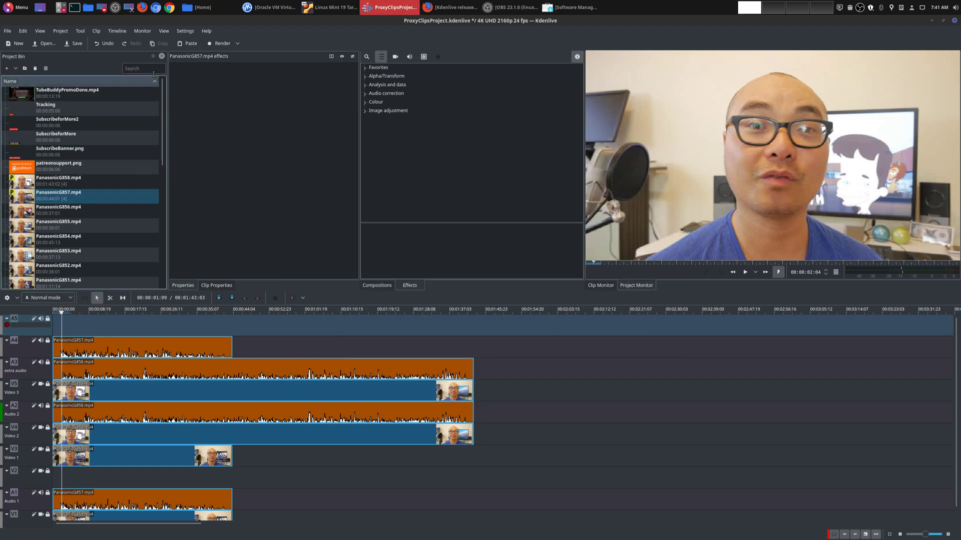
- Review the Project commands and the track options available for the A4 audio track and the Video 3 track
{"action": "left_click", "coordinate": [117, 31]}
{"action": "left_click", "coordinate": [60, 31]}
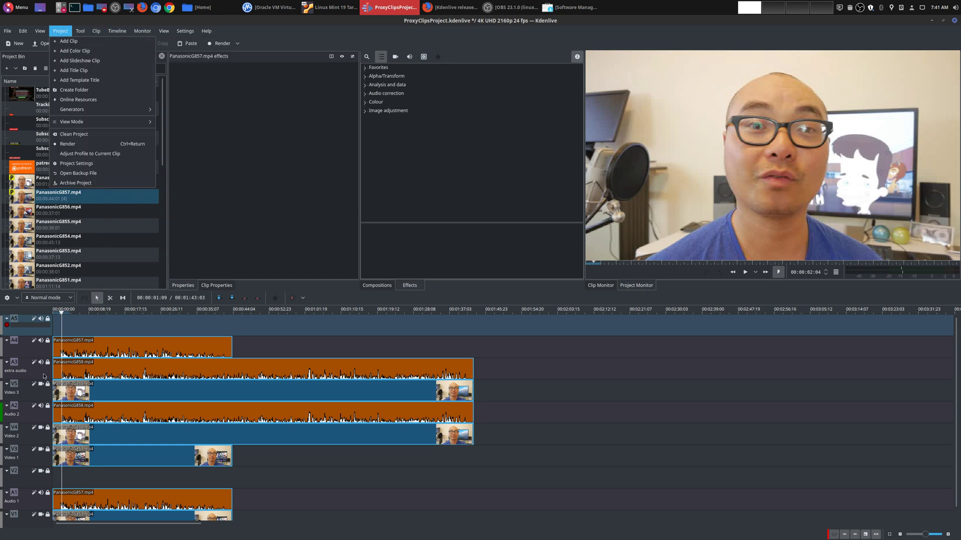
{"action": "key", "text": "Escape"}
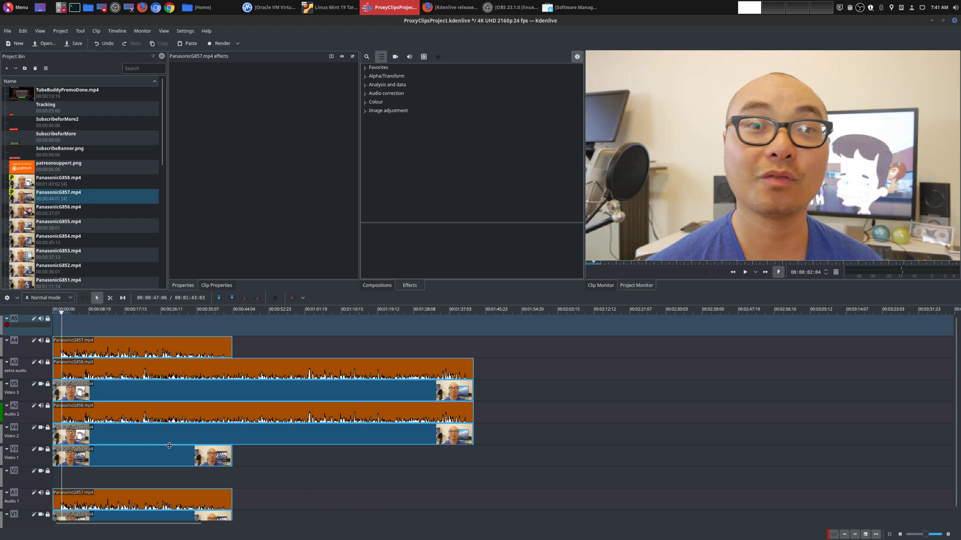
{"action": "right_click", "coordinate": [23, 332]}
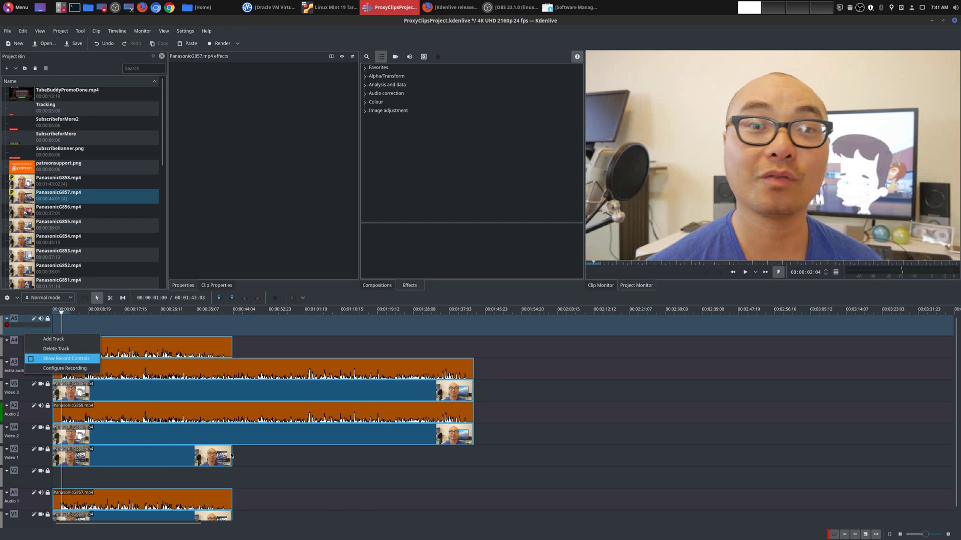
{"action": "left_click", "coordinate": [283, 490]}
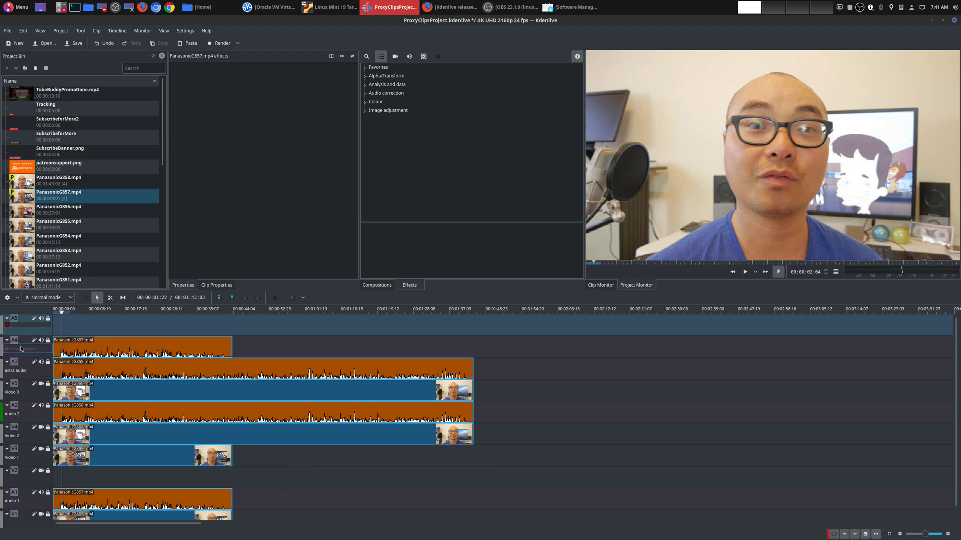
{"action": "right_click", "coordinate": [23, 388]}
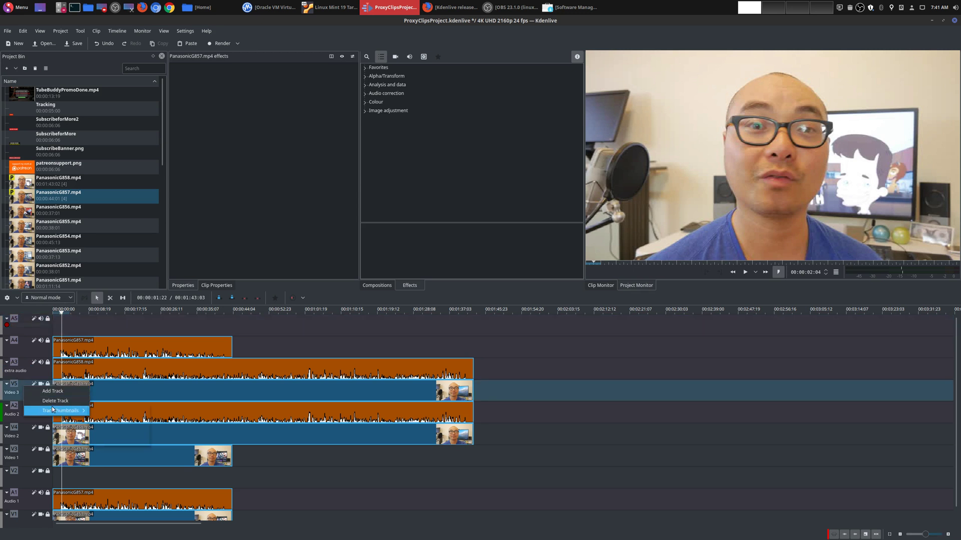
{"action": "left_click", "coordinate": [320, 476]}
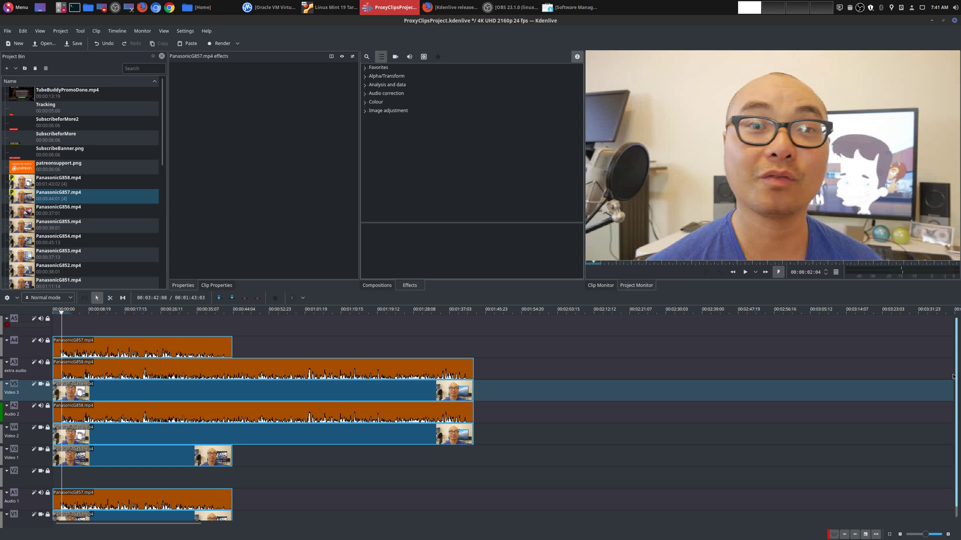
- Select the PanasonicG858.mp4 clip on Video 3 and compare its separate video and audio with the Linux Mint virtual machine's timeline
{"action": "scroll", "coordinate": [953, 434], "scroll_direction": "down", "scroll_amount": 1}
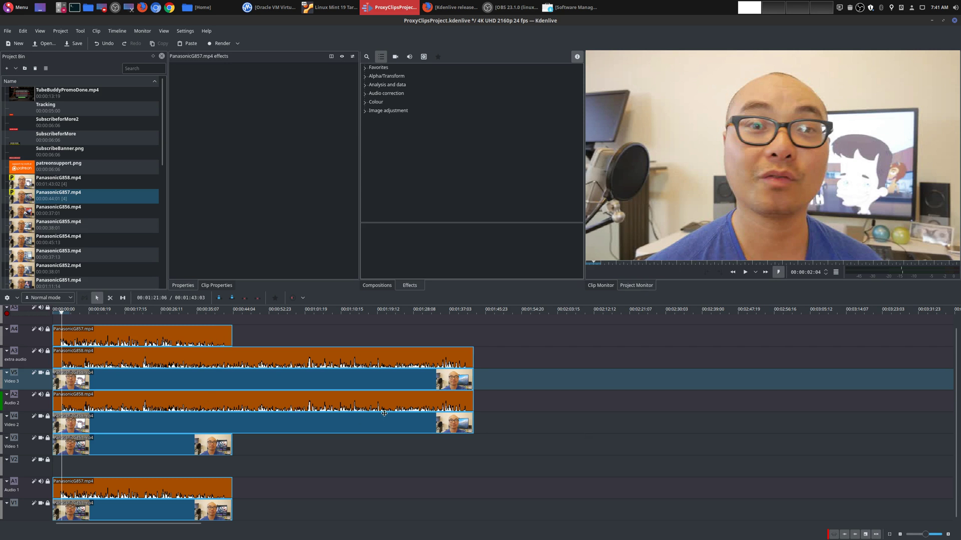
{"action": "left_click", "coordinate": [253, 337]}
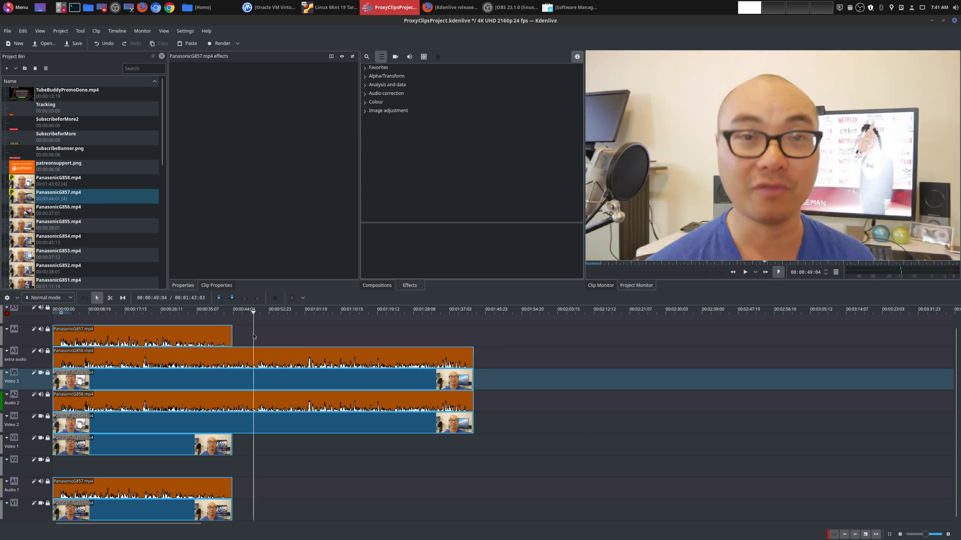
{"action": "left_click", "coordinate": [127, 382]}
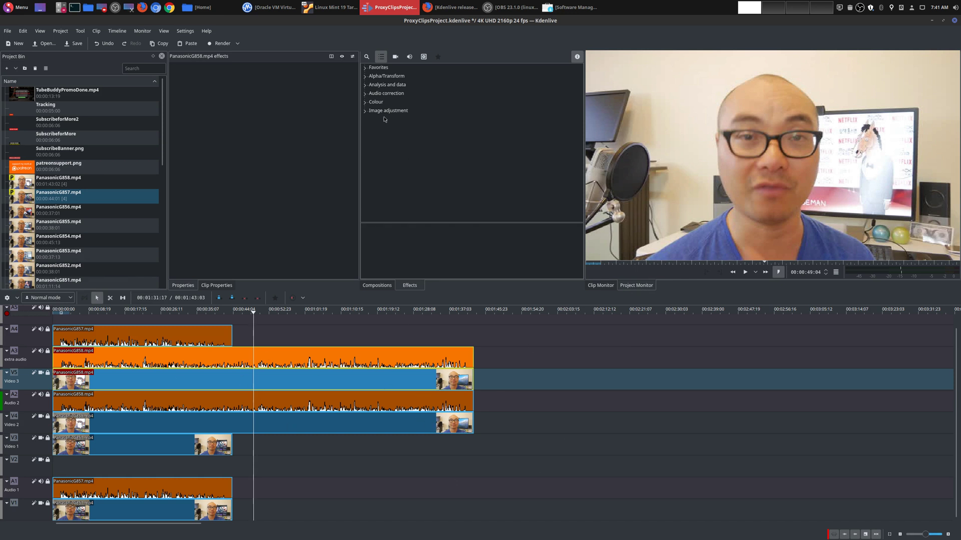
{"action": "left_click", "coordinate": [320, 10]}
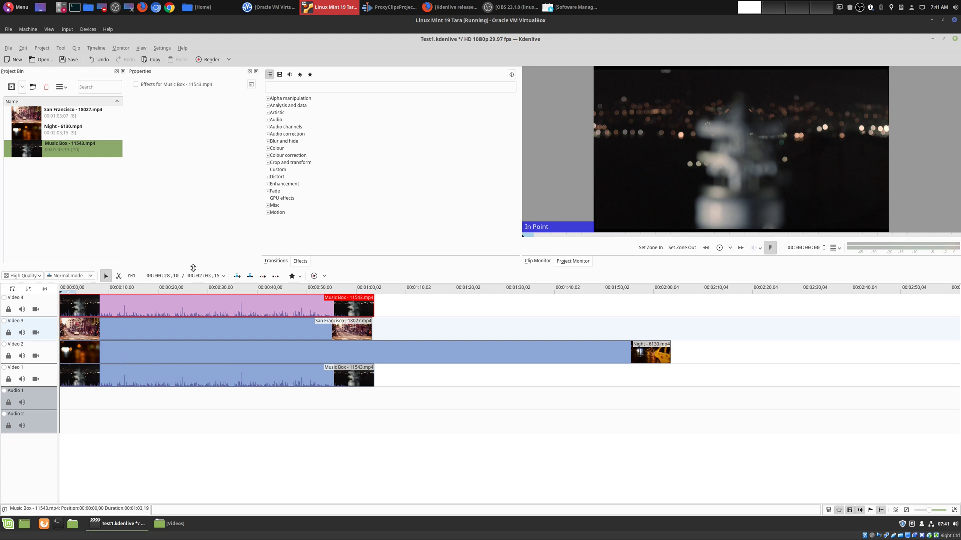
{"action": "left_click", "coordinate": [401, 9]}
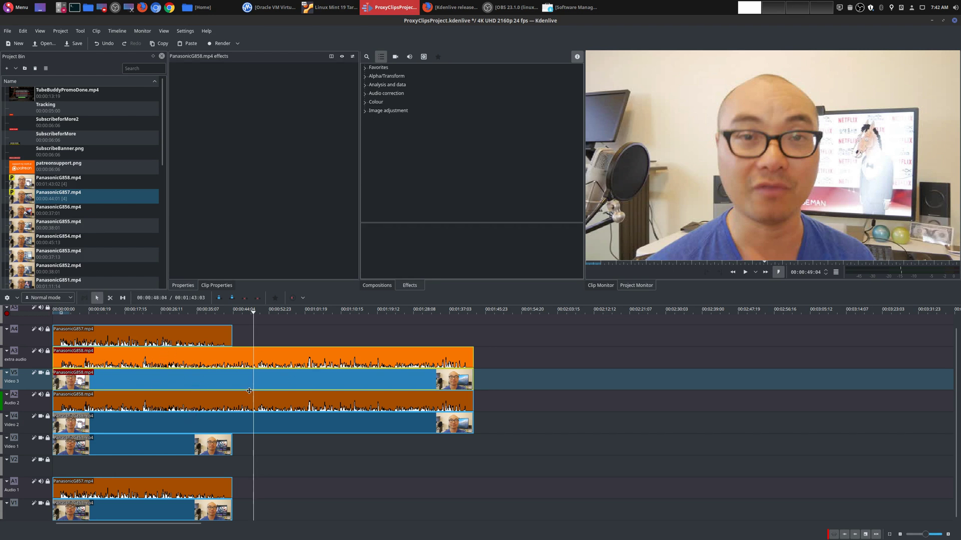
- Move the playhead to 00:01:00:15 and select the PanasonicG858.mp4 clip spanning Audio 2 and Video 2
{"action": "left_click", "coordinate": [300, 465]}
{"action": "left_click", "coordinate": [223, 364]}
{"action": "left_click", "coordinate": [199, 340]}
{"action": "left_click", "coordinate": [205, 368]}
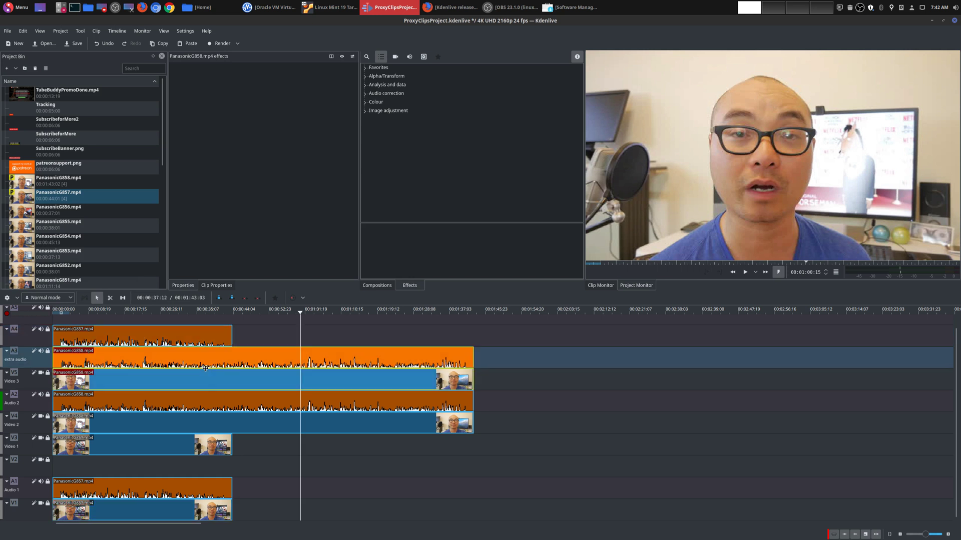
{"action": "left_click", "coordinate": [206, 405]}
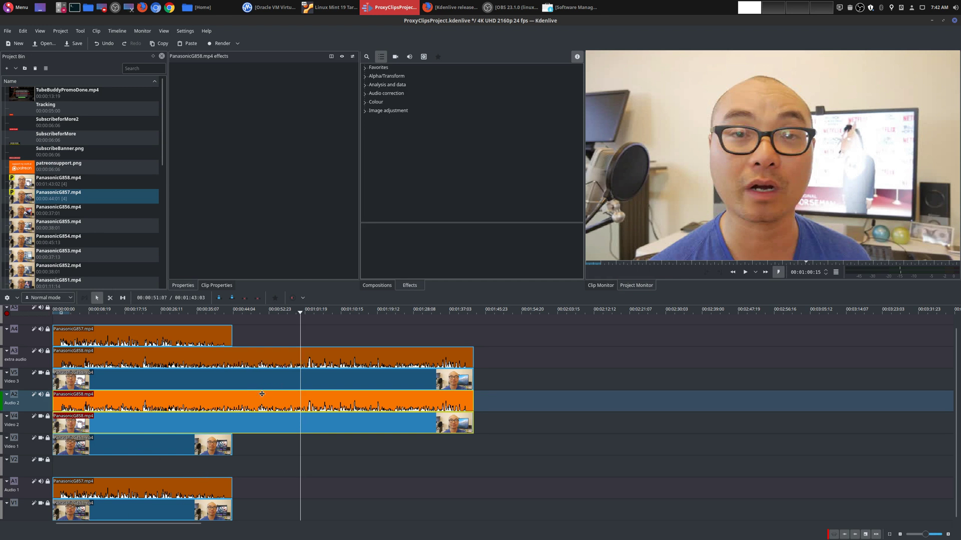
- Add a Wipe composition at the start of the PanasonicG857.mp4 clip on Video 1
{"action": "scroll", "coordinate": [283, 409], "scroll_direction": "up", "scroll_amount": 2, "text": "ctrl"}
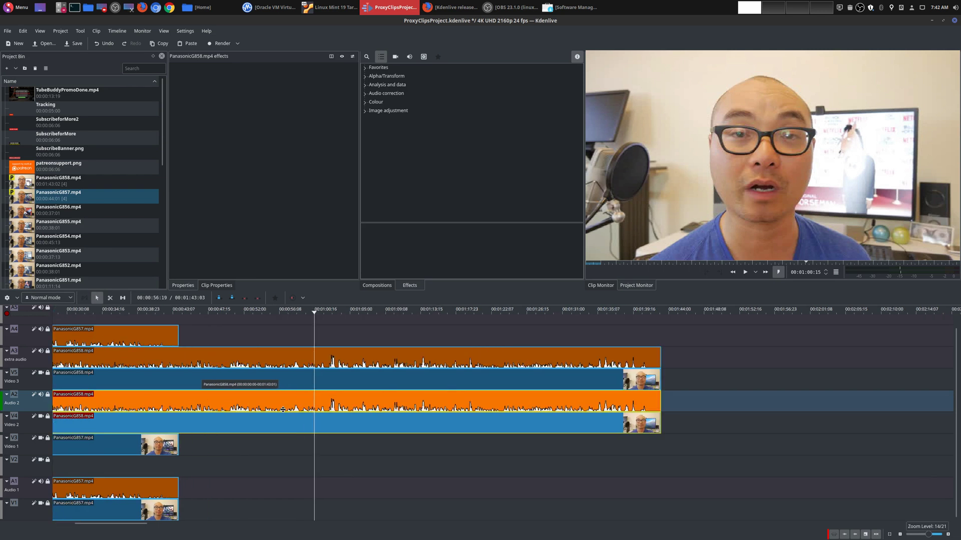
{"action": "scroll", "coordinate": [303, 465], "scroll_direction": "up", "scroll_amount": 2, "text": "ctrl"}
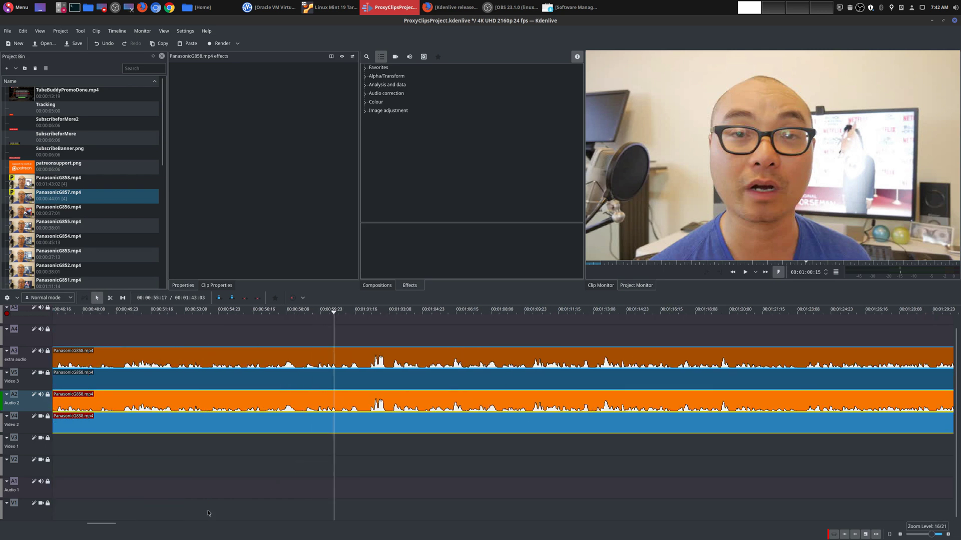
{"action": "left_click_drag", "start_coordinate": [102, 526], "coordinate": [70, 527]}
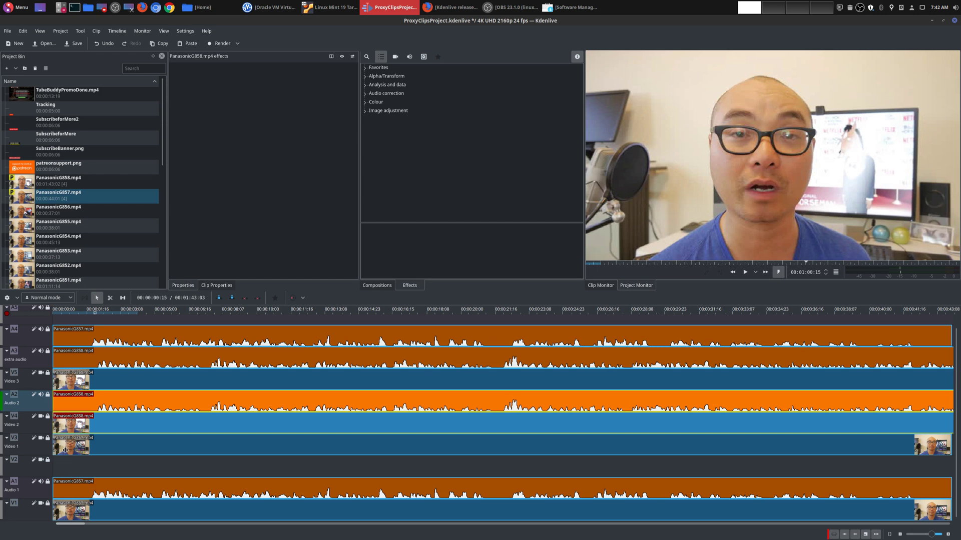
{"action": "left_click_drag", "start_coordinate": [86, 524], "coordinate": [56, 524]}
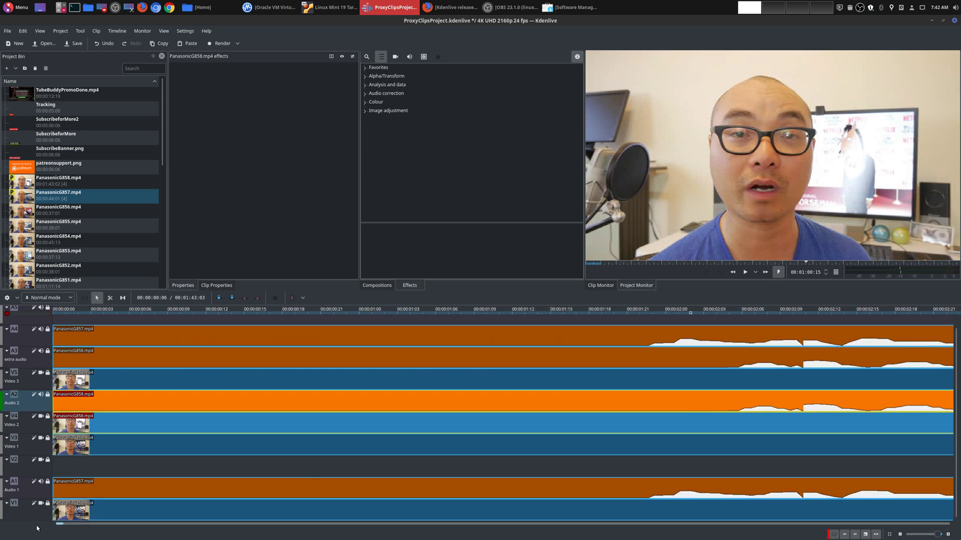
{"action": "left_click", "coordinate": [56, 455]}
{"action": "left_click", "coordinate": [88, 473]}
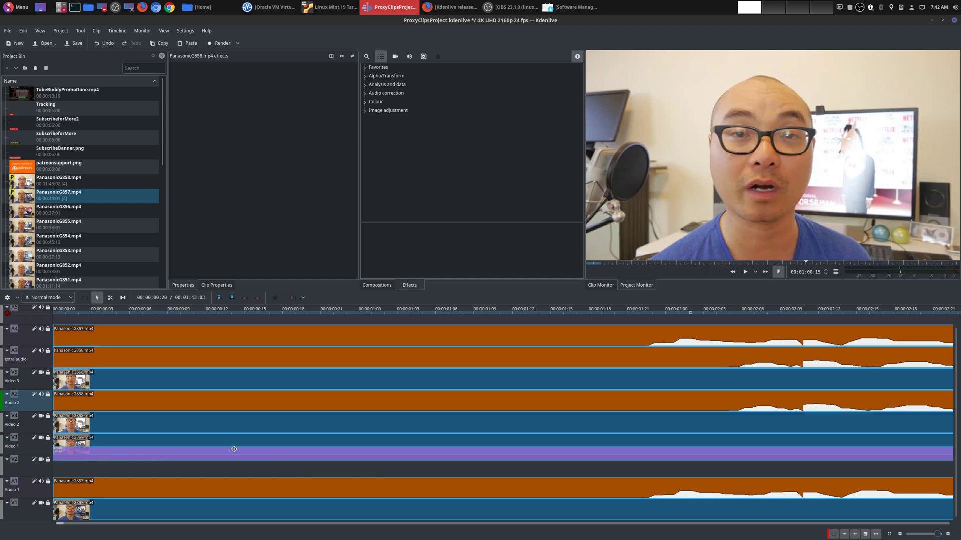
- Examine the wipe composition on the Video 1 clip and delete it
{"action": "scroll", "coordinate": [162, 454], "scroll_direction": "down", "scroll_amount": 6, "text": "ctrl"}
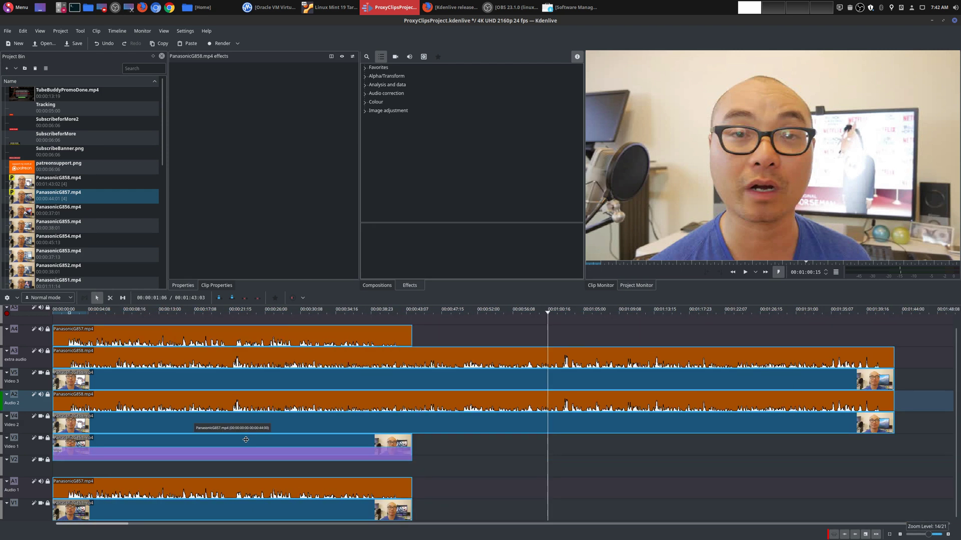
{"action": "scroll", "coordinate": [245, 439], "scroll_direction": "up", "scroll_amount": 7, "text": "ctrl"}
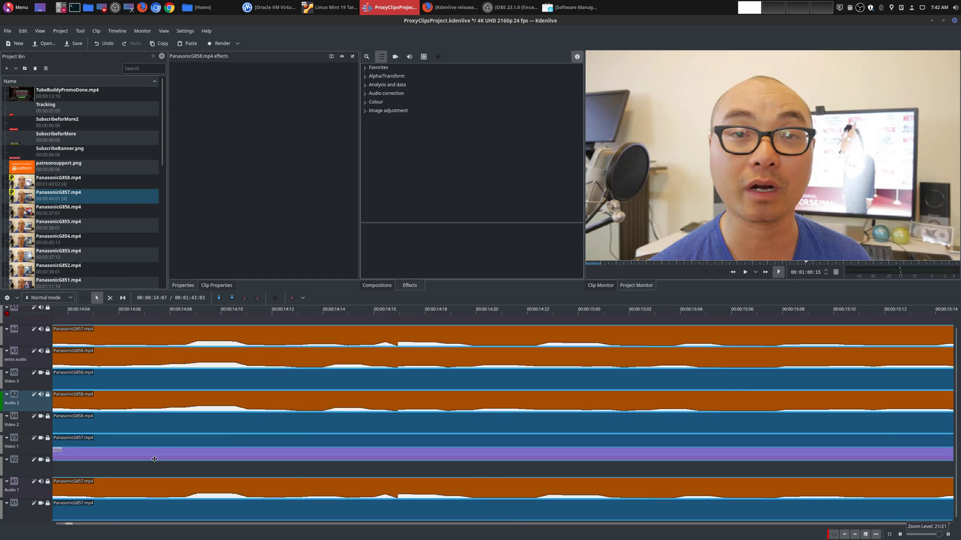
{"action": "left_click", "coordinate": [140, 450]}
{"action": "scroll", "coordinate": [140, 449], "scroll_direction": "up", "scroll_amount": 1, "text": "ctrl"}
{"action": "left_click_drag", "start_coordinate": [69, 525], "coordinate": [58, 525]}
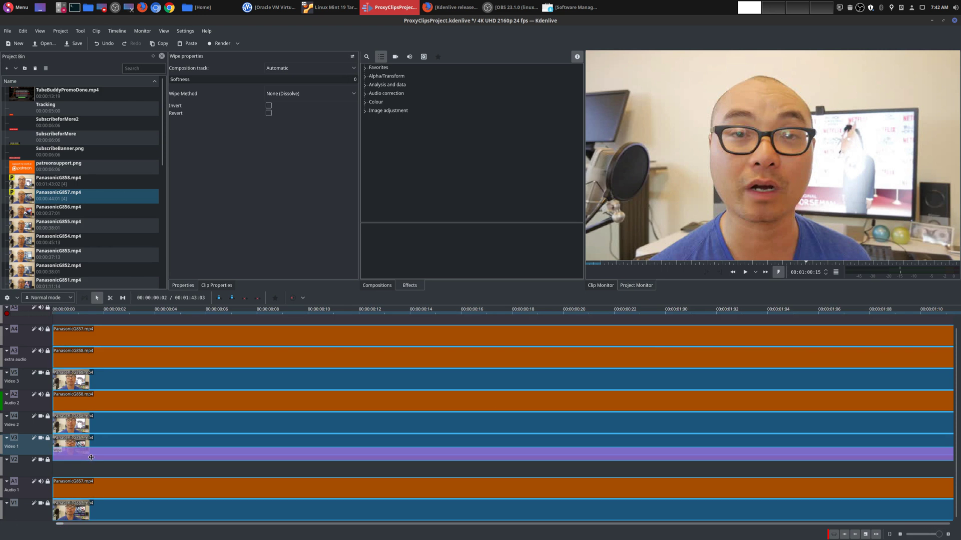
{"action": "key", "text": "Delete"}
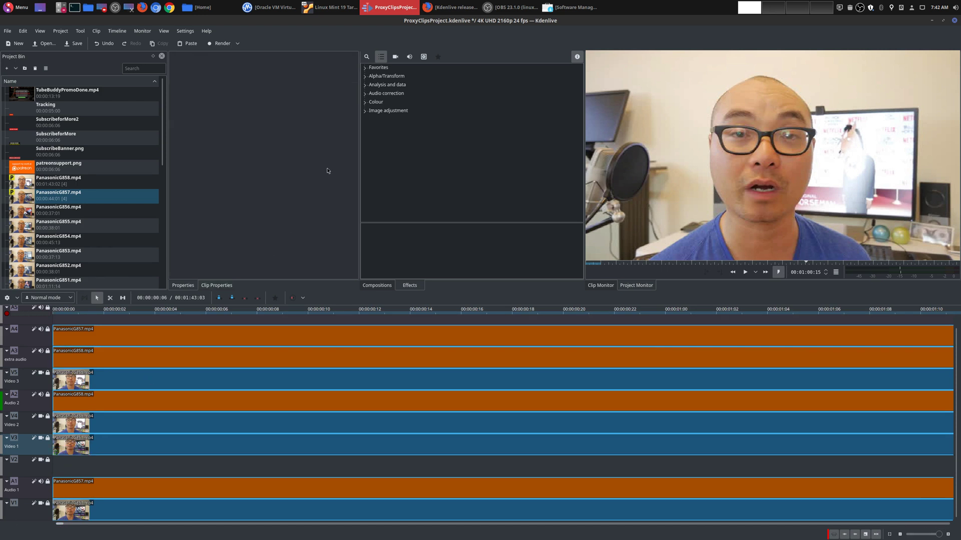
- In the Linux Mint virtual machine, add a transition at the start of the San Francisco clip on Video 3 and preview playback
{"action": "left_click", "coordinate": [330, 7]}
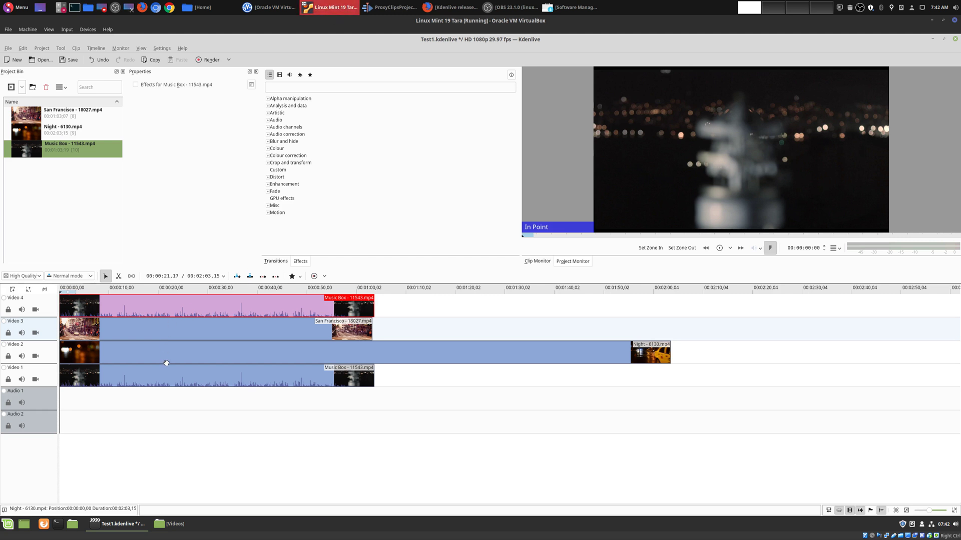
{"action": "scroll", "coordinate": [166, 363], "scroll_direction": "up", "scroll_amount": 5}
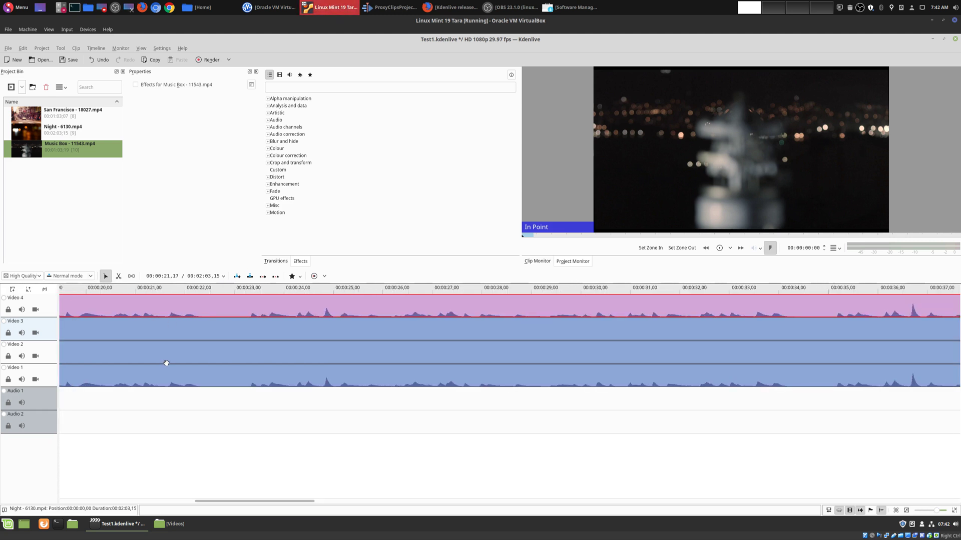
{"action": "scroll", "coordinate": [213, 502], "scroll_direction": "left", "scroll_amount": 3}
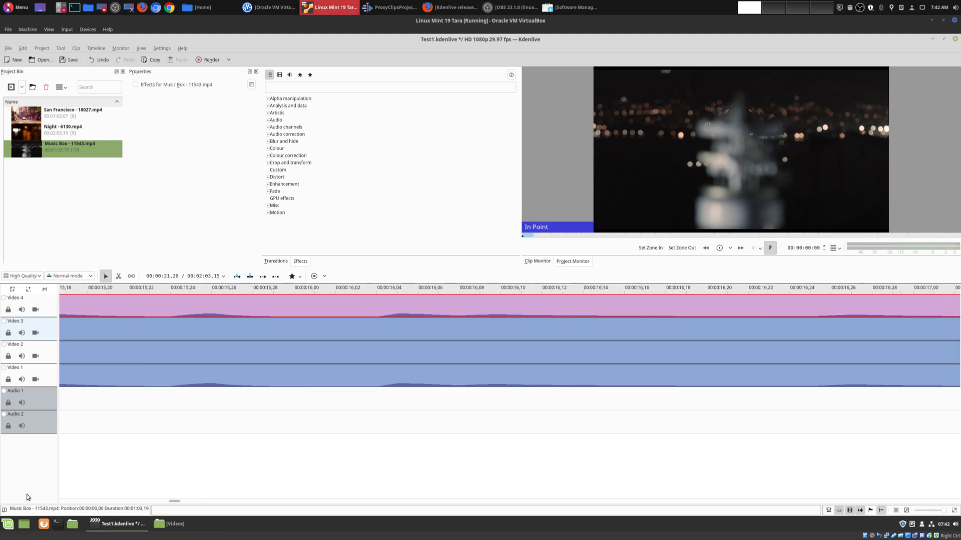
{"action": "left_click_drag", "start_coordinate": [174, 502], "coordinate": [14, 503]}
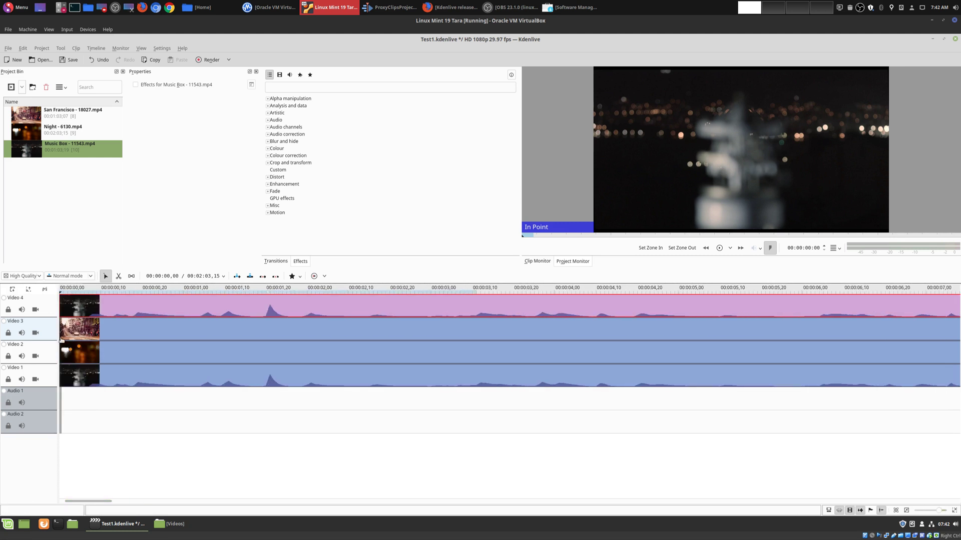
{"action": "scroll", "coordinate": [62, 335], "scroll_direction": "down", "scroll_amount": 1}
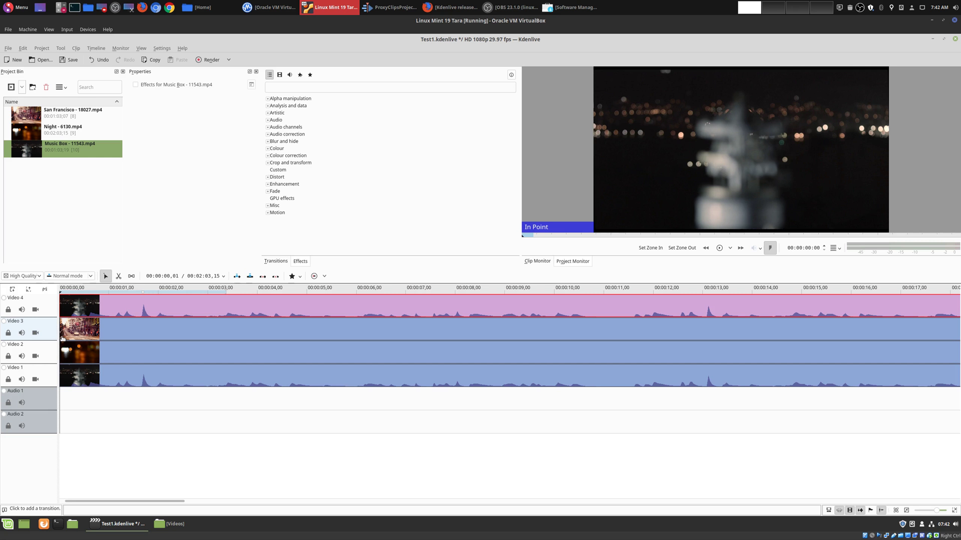
{"action": "left_click", "coordinate": [80, 331]}
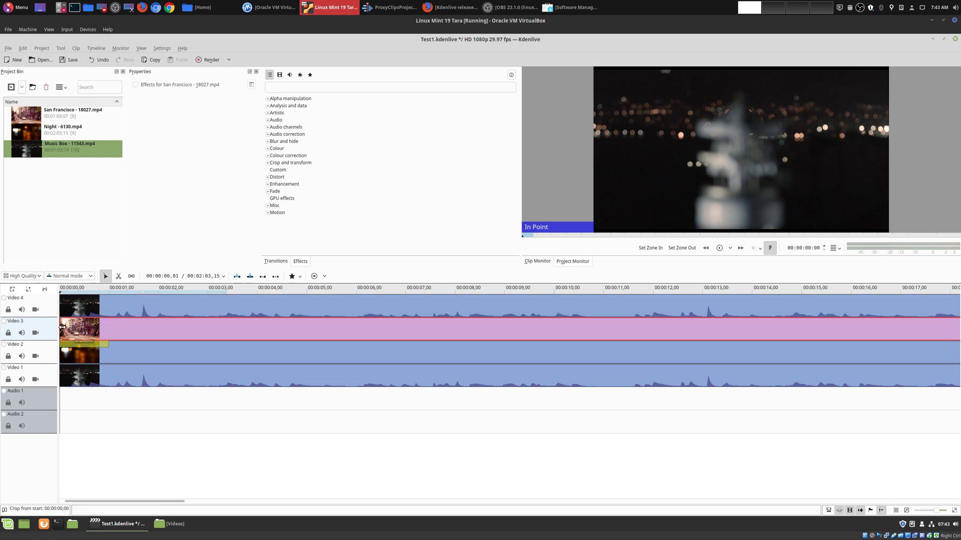
{"action": "key", "text": "space"}
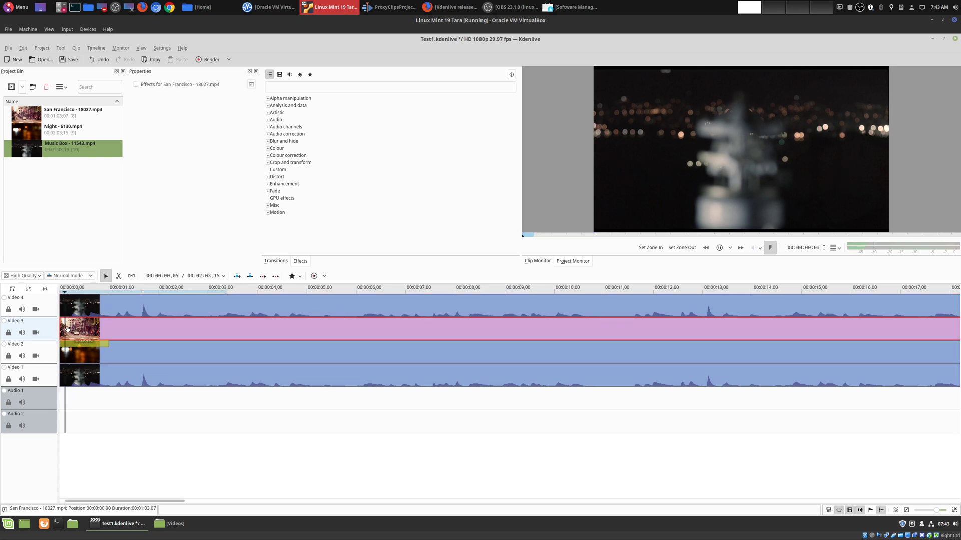
{"action": "key", "text": "space"}
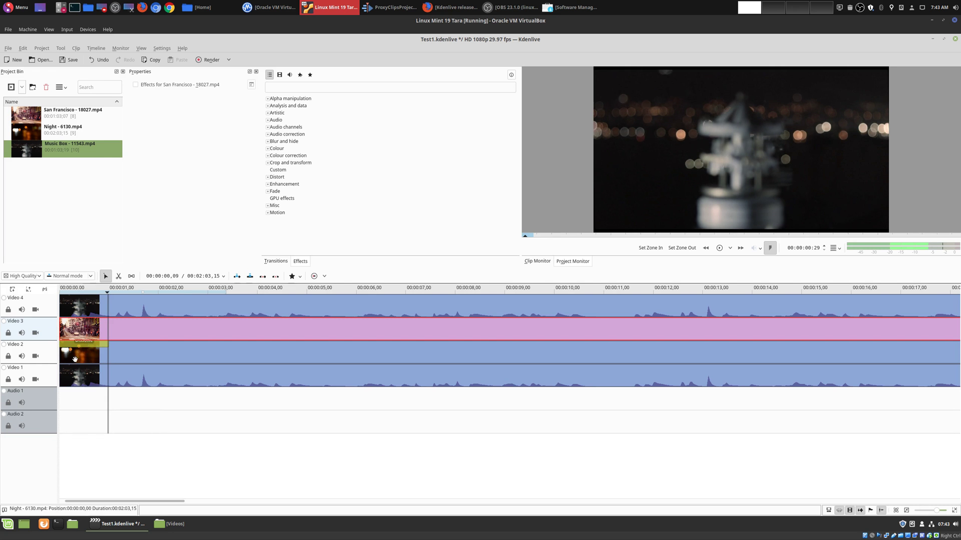
- Hide the video of tracks Video 2, Video 3 and Video 4, and add a transition at the start of the Music Box clip on Video 1
{"action": "left_click", "coordinate": [35, 356]}
{"action": "left_click", "coordinate": [35, 332]}
{"action": "left_click", "coordinate": [35, 310]}
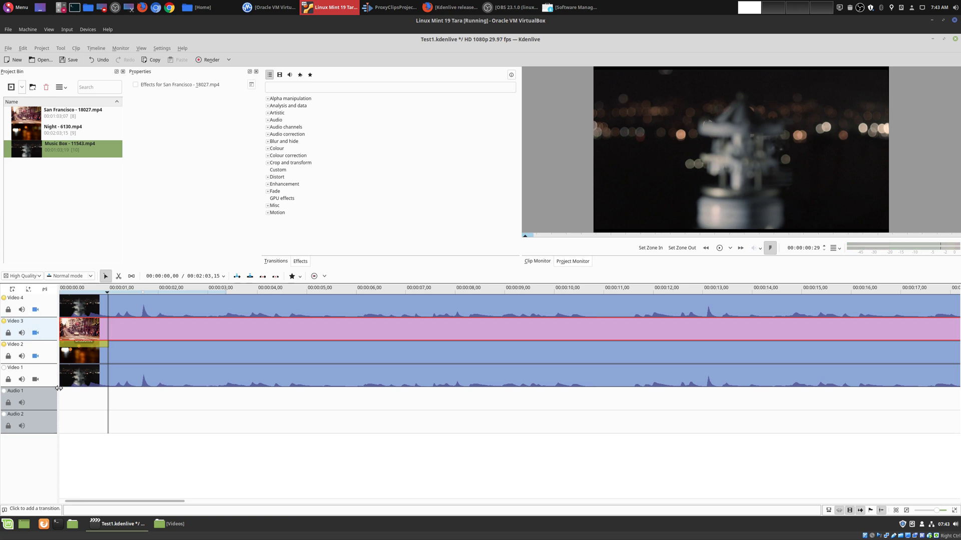
{"action": "left_click", "coordinate": [61, 387]}
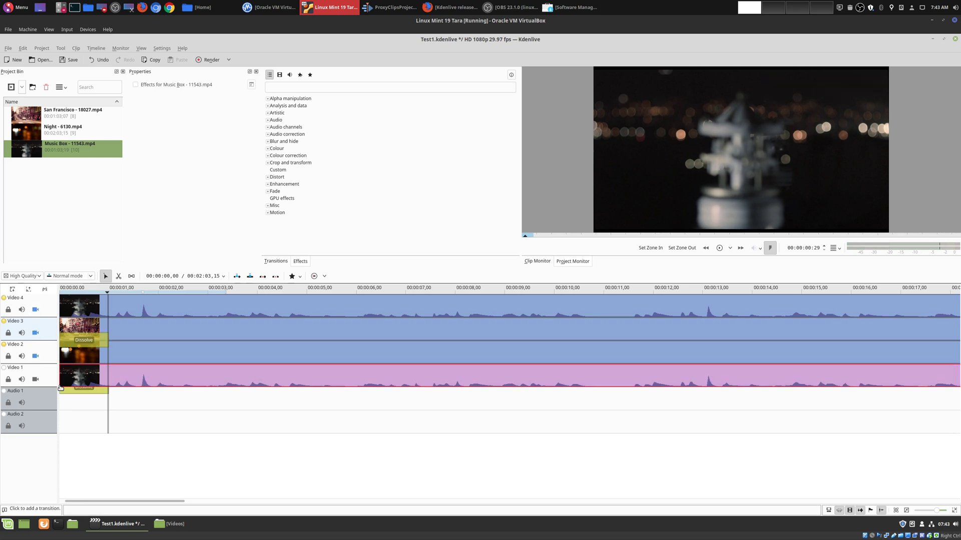
- Play the project from near its start to preview the transition on the Music Box clip
{"action": "left_click", "coordinate": [75, 295]}
{"action": "key", "text": "space"}
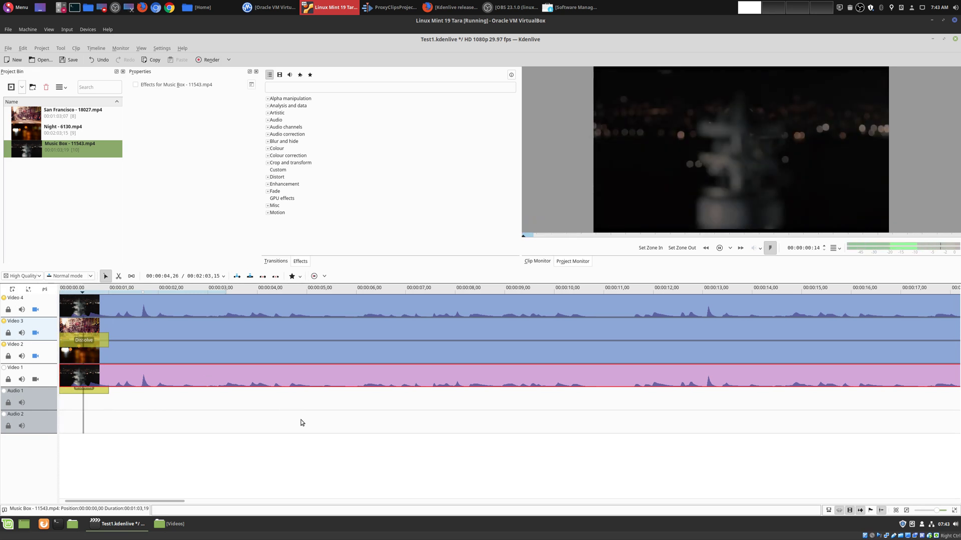
{"action": "key", "text": "space"}
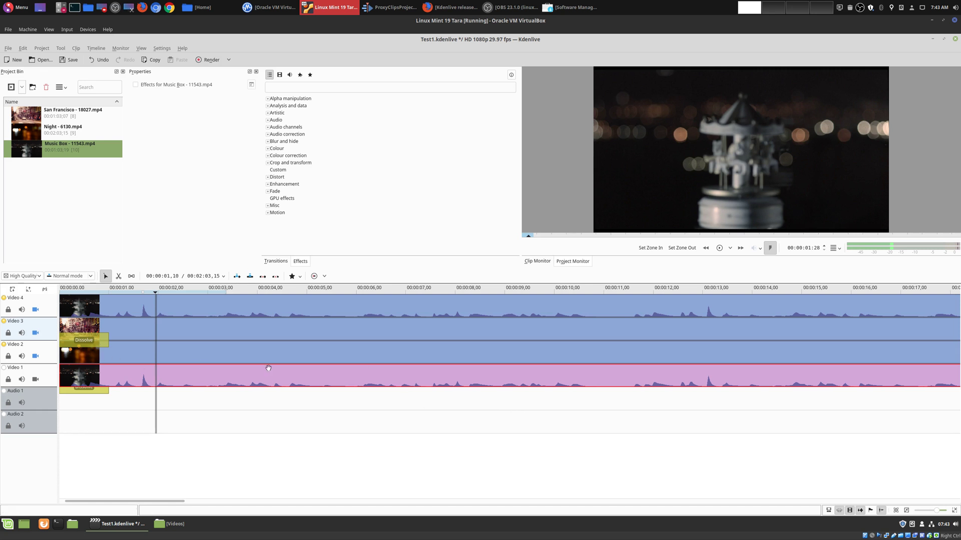
{"action": "scroll", "coordinate": [425, 408], "scroll_direction": "down", "scroll_amount": 1}
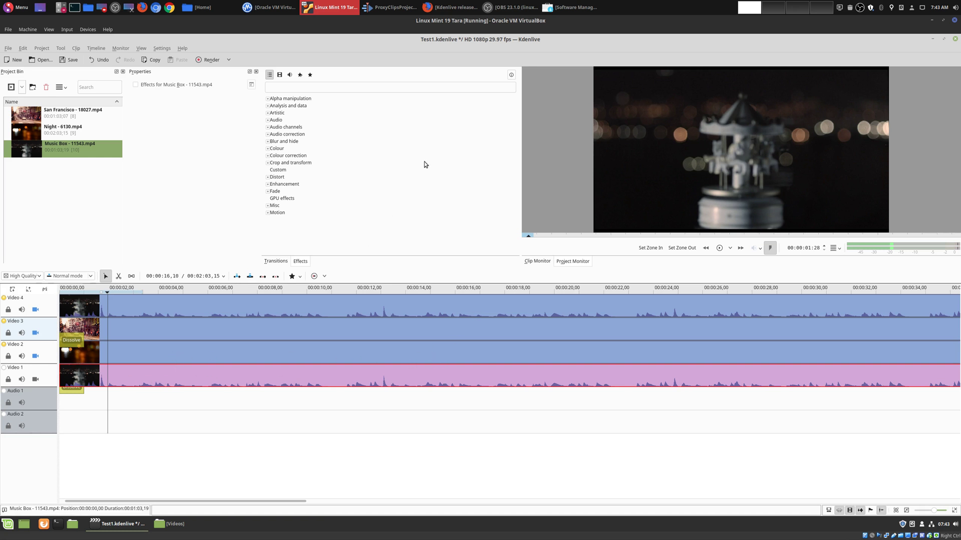
- Check the ProxyClipsProject timeline in Kdenlive 19.04, and open the Kdenlive 19.04.1 release article in Firefox to read its introduction and bug fixes
{"action": "left_click", "coordinate": [401, 11]}
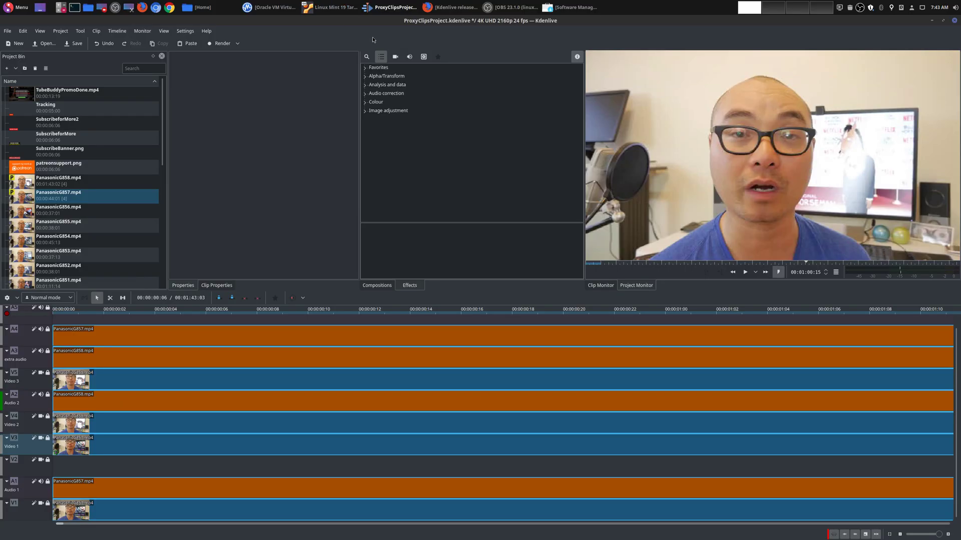
{"action": "scroll", "coordinate": [202, 444], "scroll_direction": "down", "scroll_amount": 5}
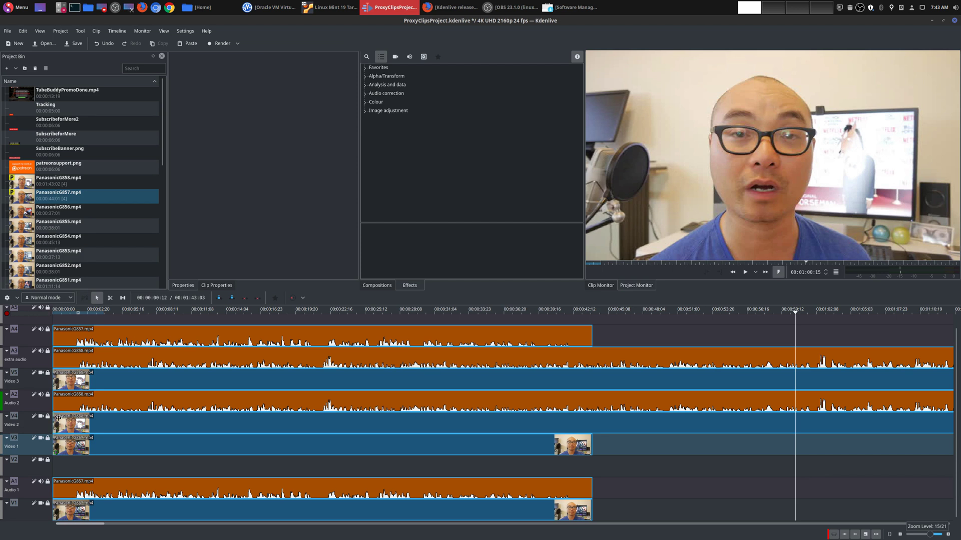
{"action": "left_click", "coordinate": [450, 14]}
{"action": "left_click", "coordinate": [41, 32]}
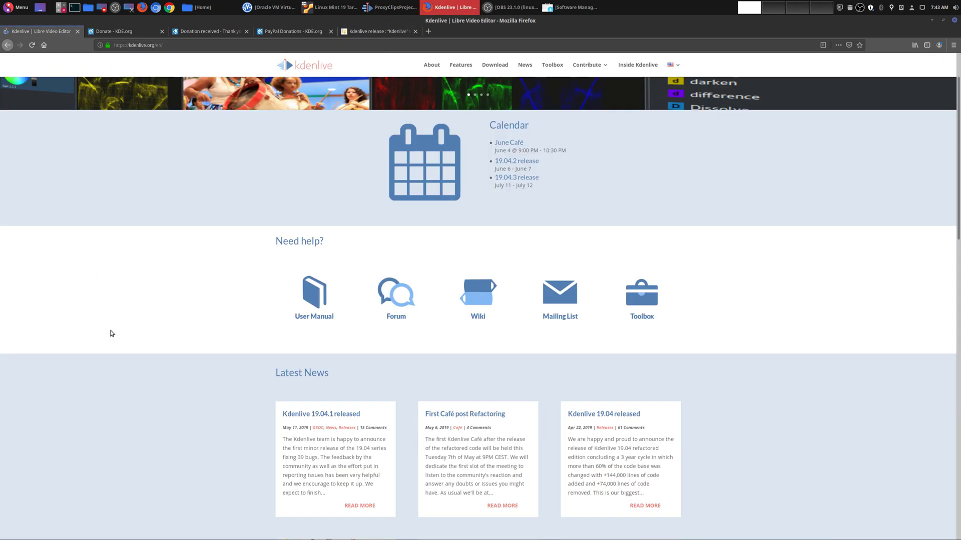
{"action": "left_click", "coordinate": [361, 505]}
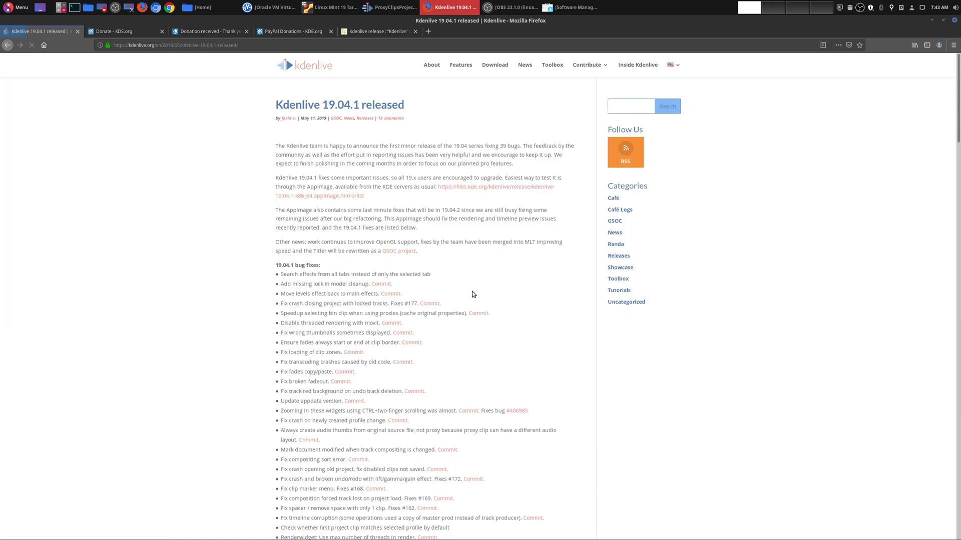
{"action": "scroll", "coordinate": [311, 222], "scroll_direction": "down", "scroll_amount": 2}
{"action": "left_click_drag", "start_coordinate": [302, 224], "coordinate": [297, 237]}
{"action": "left_click", "coordinate": [435, 290]}
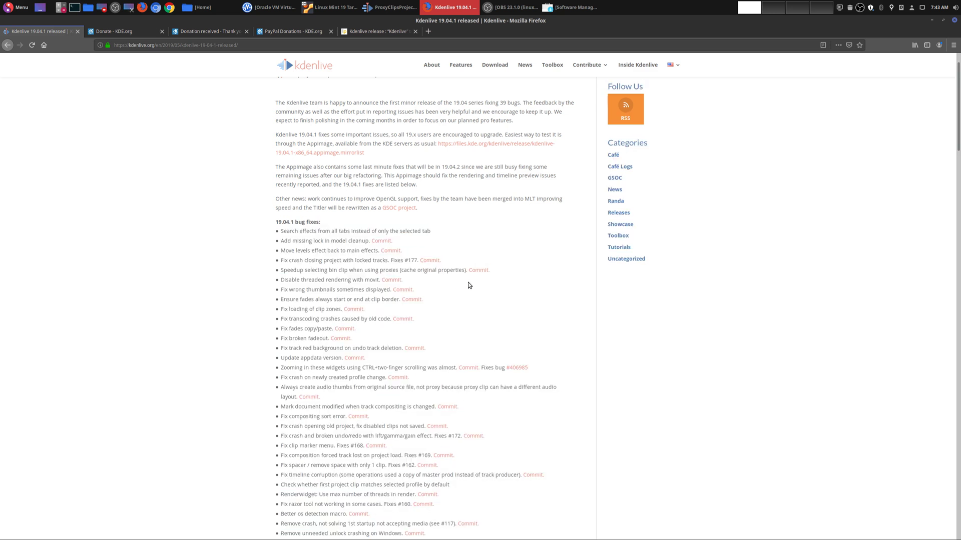
{"action": "scroll", "coordinate": [467, 282], "scroll_direction": "down", "scroll_amount": 3}
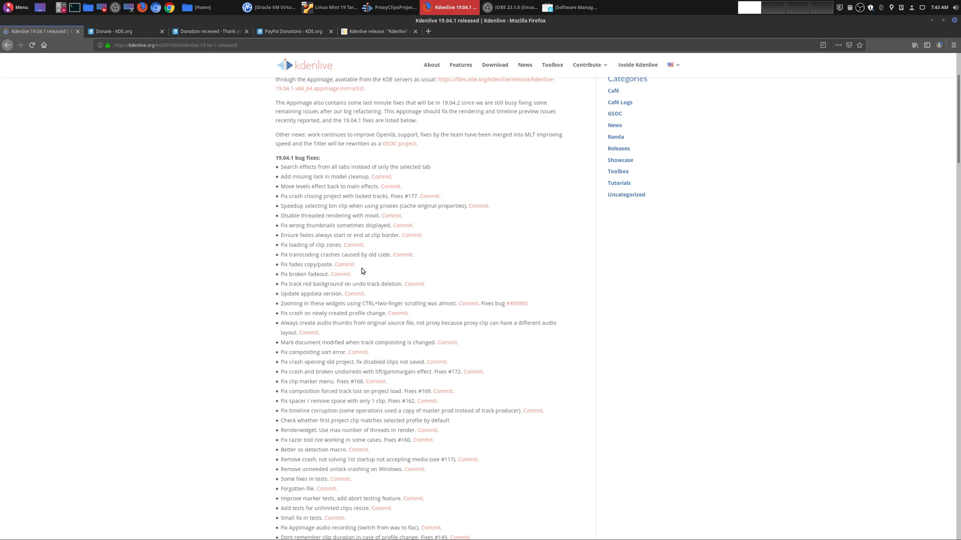
- In ProxyClipsProject, add a composition at the start of the Video 3 clip and shorten it to a brief section at the clip's beginning
{"action": "left_click", "coordinate": [380, 7]}
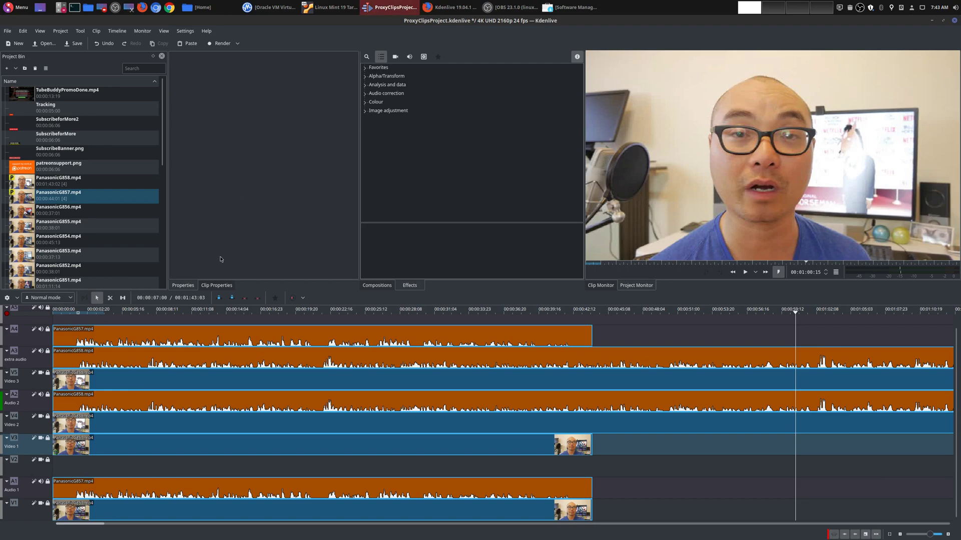
{"action": "left_click", "coordinate": [59, 394]}
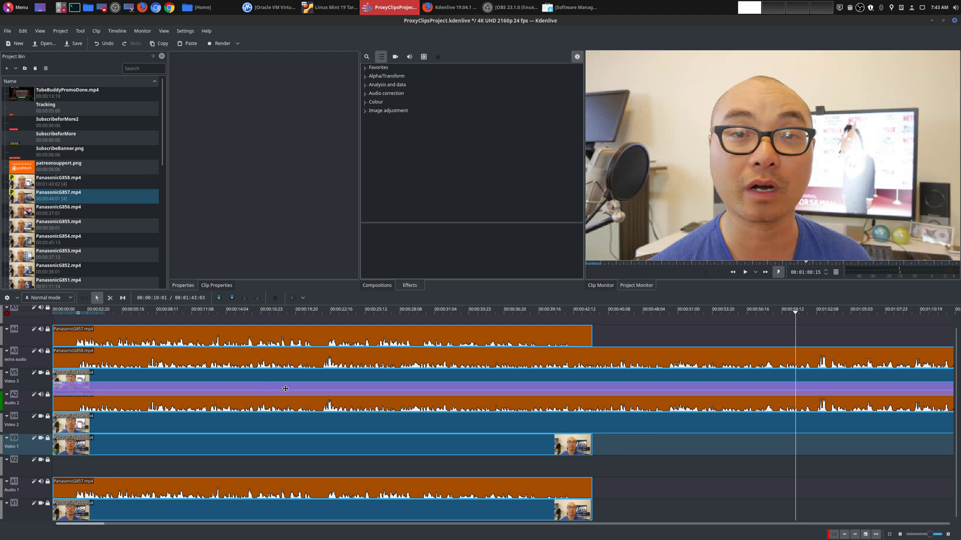
{"action": "scroll", "coordinate": [285, 388], "scroll_direction": "down", "scroll_amount": 4}
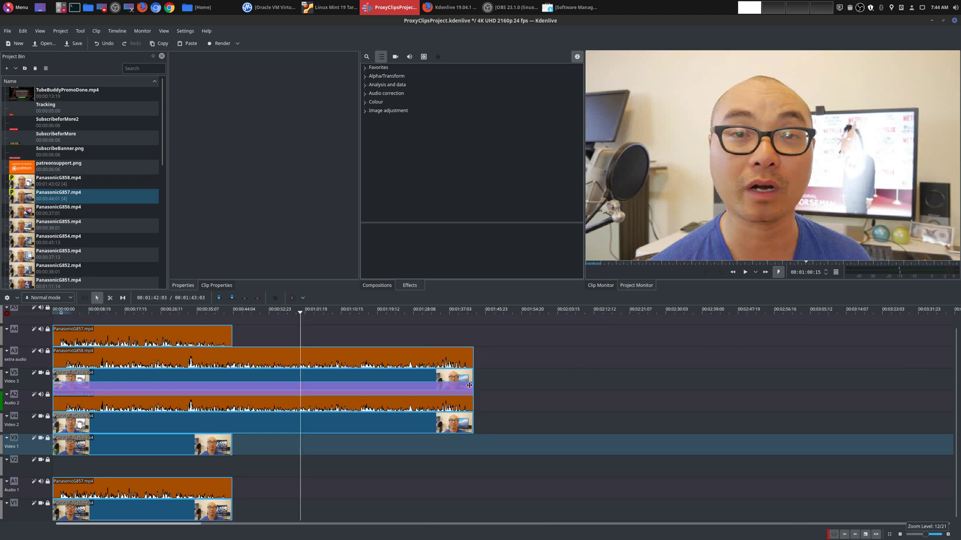
{"action": "left_click_drag", "start_coordinate": [477, 391], "coordinate": [58, 395]}
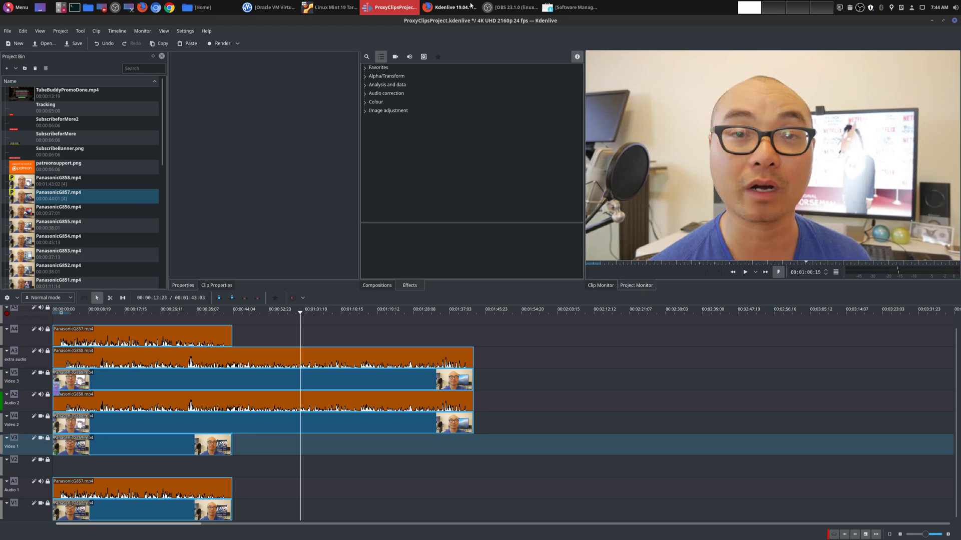
- Return to the Kdenlive 19.04.1 release article in Firefox and review the bug fix list through to its end
{"action": "left_click", "coordinate": [449, 7]}
{"action": "scroll", "coordinate": [362, 271], "scroll_direction": "up", "scroll_amount": 3}
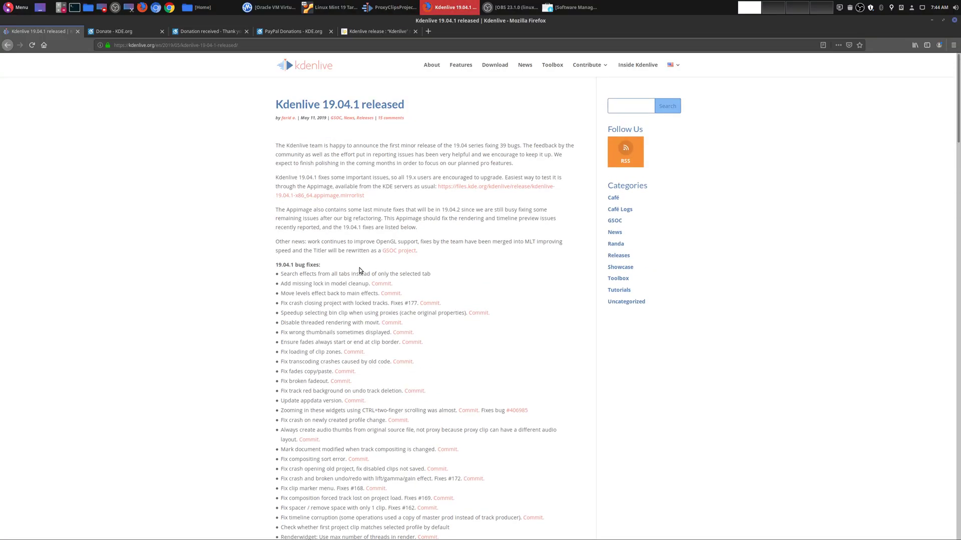
{"action": "scroll", "coordinate": [366, 360], "scroll_direction": "down", "scroll_amount": 3}
{"action": "scroll", "coordinate": [422, 307], "scroll_direction": "down", "scroll_amount": 3}
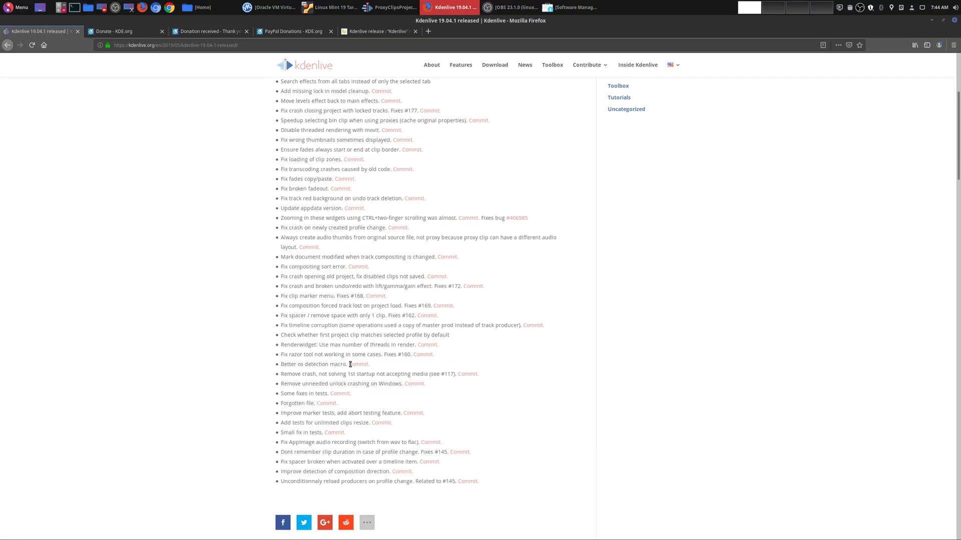
- Move the ProxyClipsProject playhead to 00:00:34:13 and compare its timeline with the Test1 project in the Linux Mint virtual machine
{"action": "left_click", "coordinate": [396, 7]}
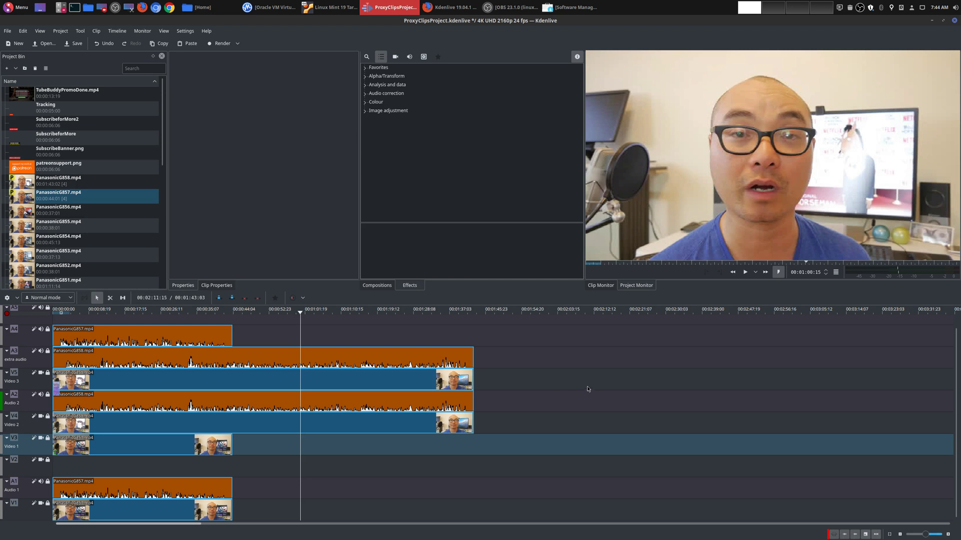
{"action": "scroll", "coordinate": [573, 384], "scroll_direction": "down", "scroll_amount": 1}
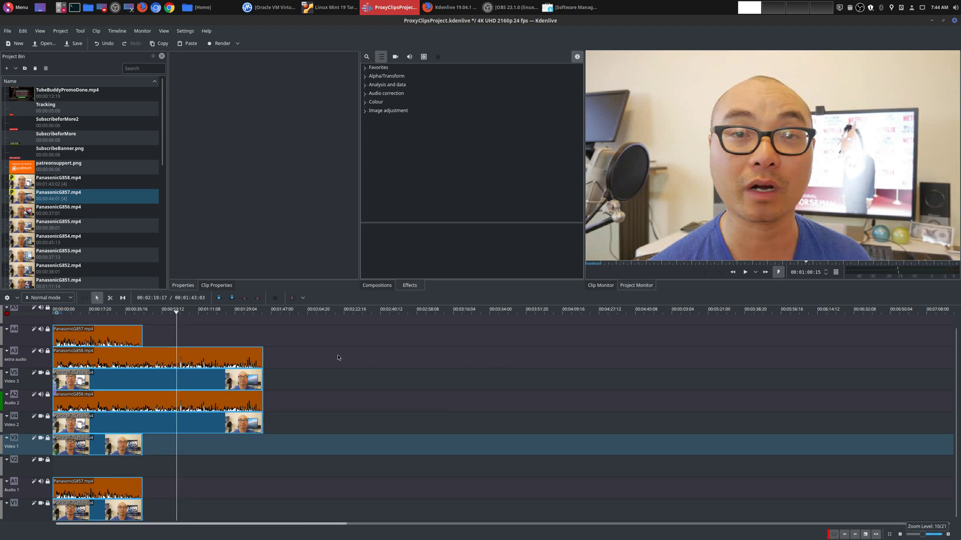
{"action": "left_click", "coordinate": [123, 322]}
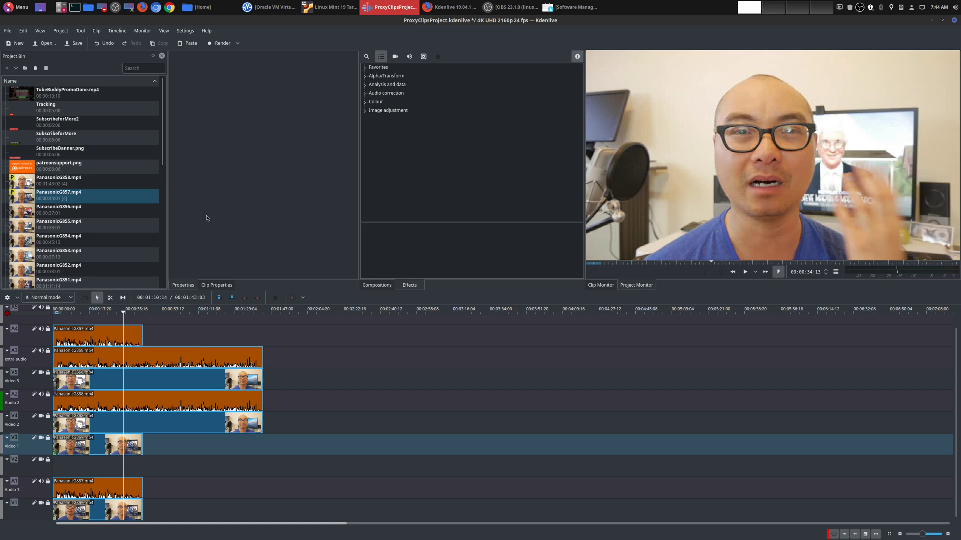
{"action": "left_click", "coordinate": [329, 8]}
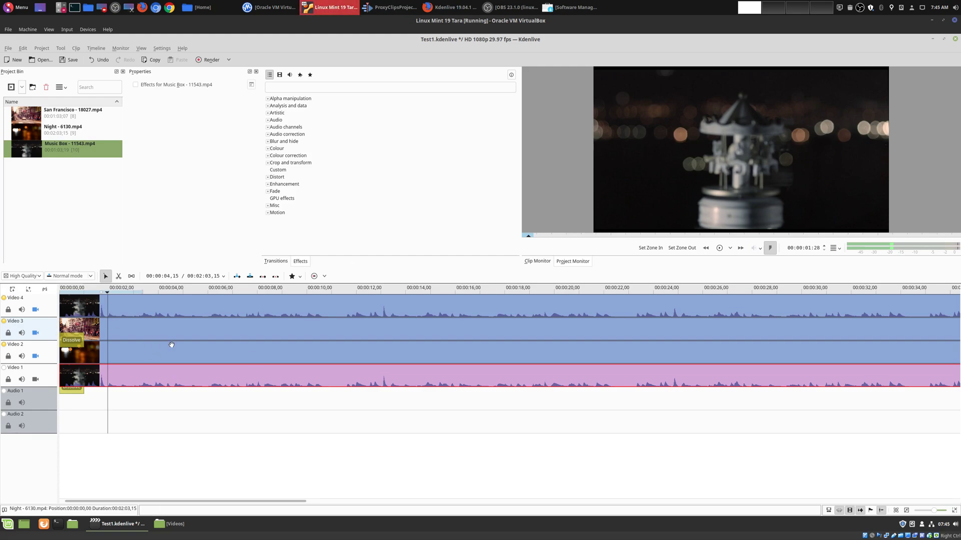
{"action": "left_click", "coordinate": [390, 7]}
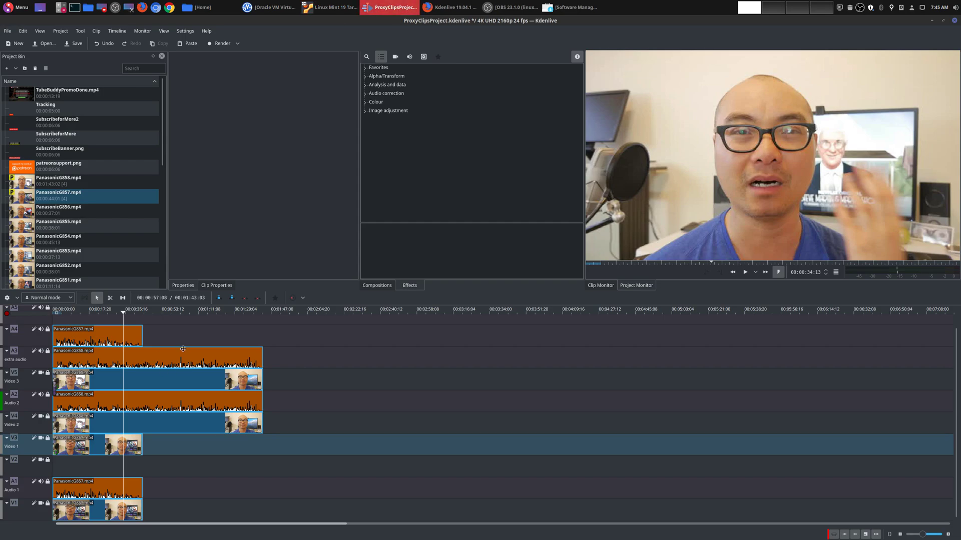